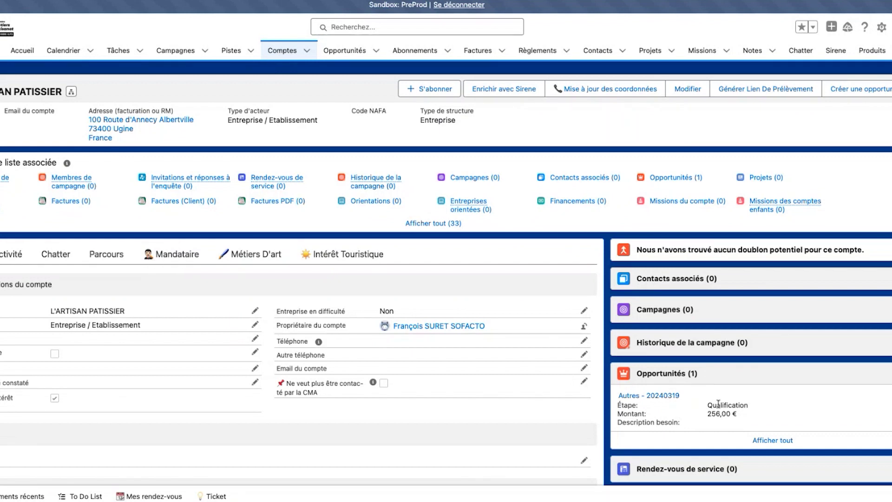
Open opportunity Autres - 20240319 and close it at stage Fermée Gagnée.
{"action": "left_click", "coordinate": [652, 397]}
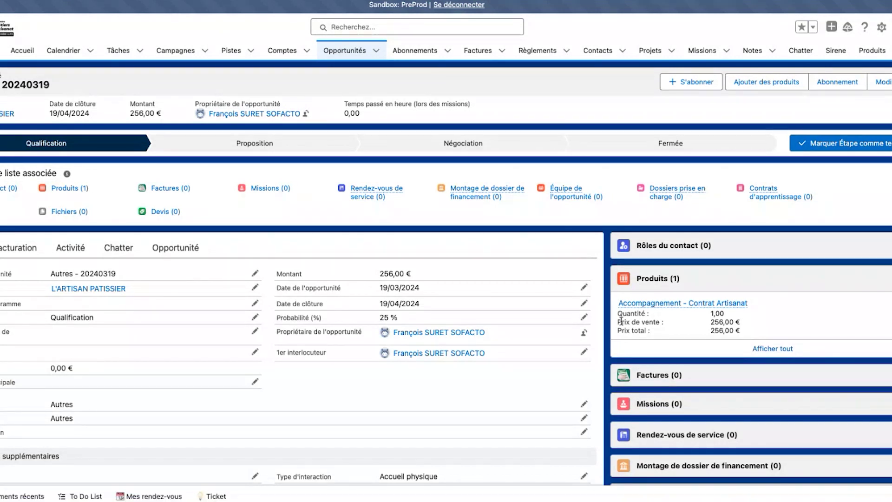
{"action": "mouse_move", "coordinate": [645, 303]}
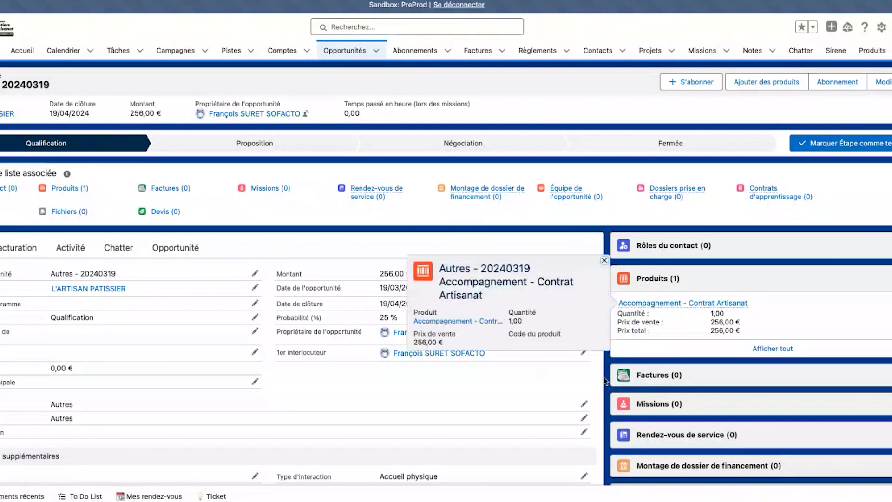
{"action": "left_click", "coordinate": [716, 150]}
{"action": "left_click", "coordinate": [850, 143]}
{"action": "left_click", "coordinate": [510, 246]}
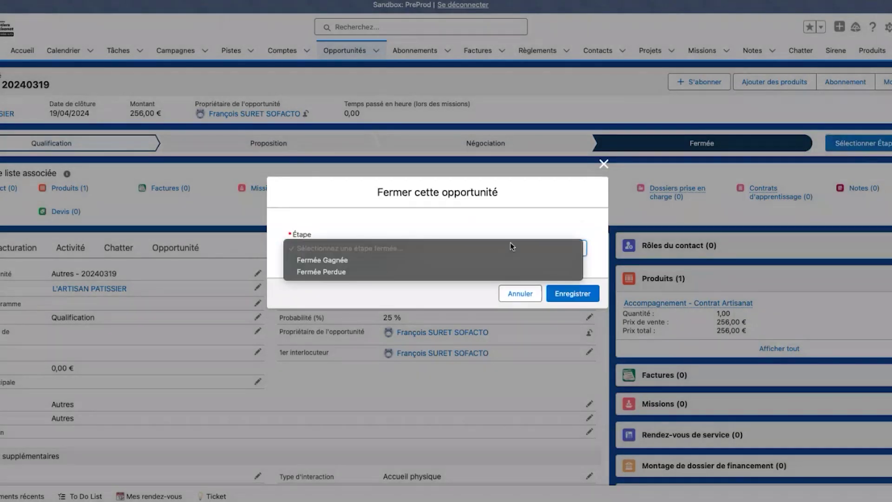
{"action": "left_click", "coordinate": [445, 261]}
{"action": "left_click", "coordinate": [573, 294]}
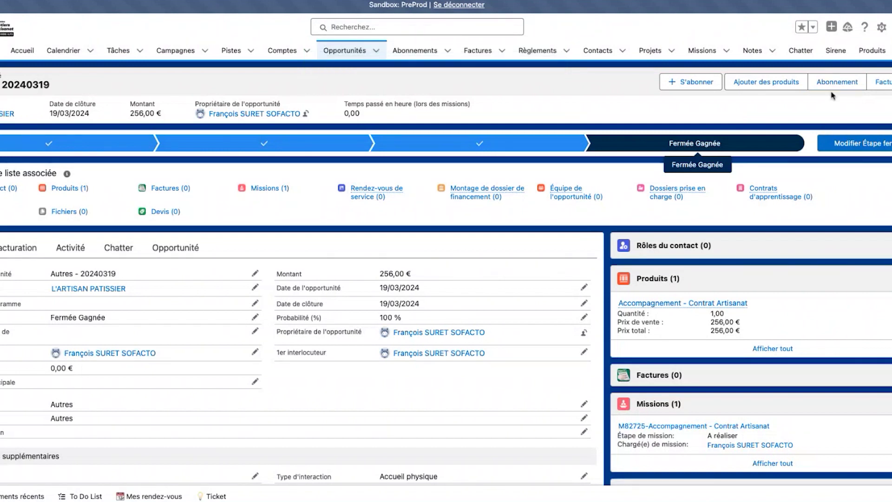
Generate and confirm a draft invoice for L'ARTISAN PATISSIER from the opportunity.
{"action": "left_click", "coordinate": [879, 90]}
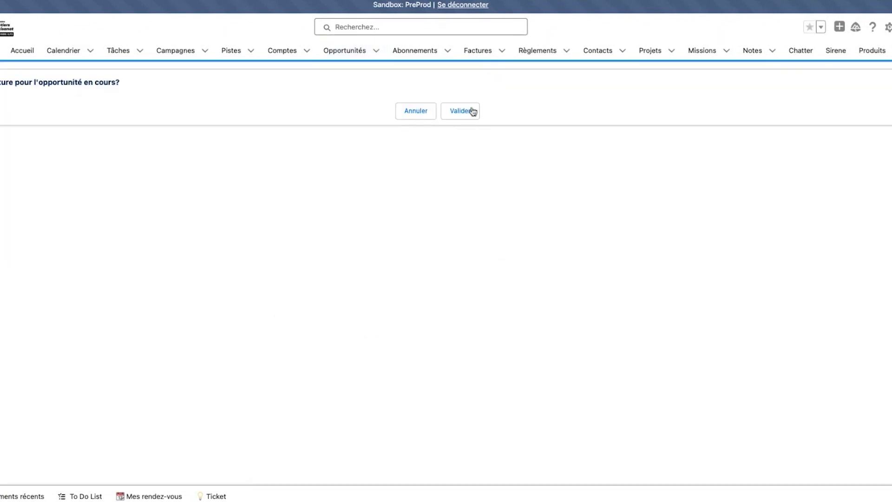
{"action": "left_click", "coordinate": [471, 113]}
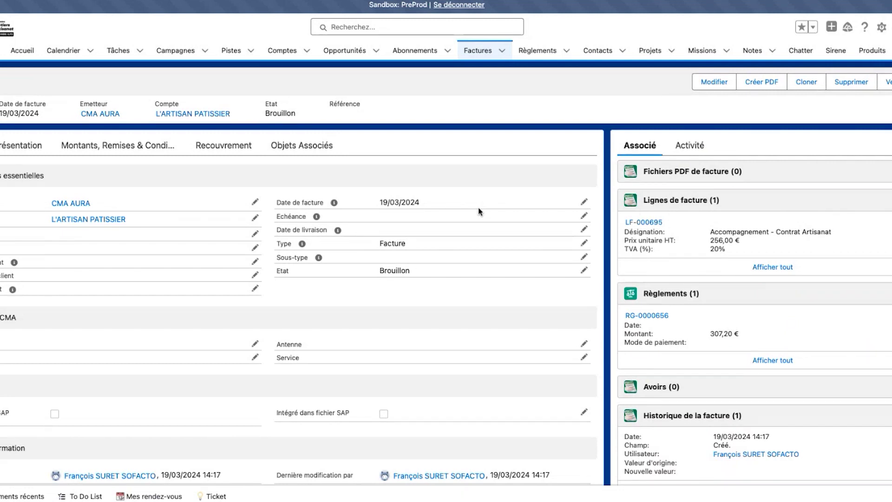
Set the invoice payment mode to B+ Payments One-shot and Antenne to 74 - Haute-Savoie, then save.
{"action": "left_click", "coordinate": [255, 263]}
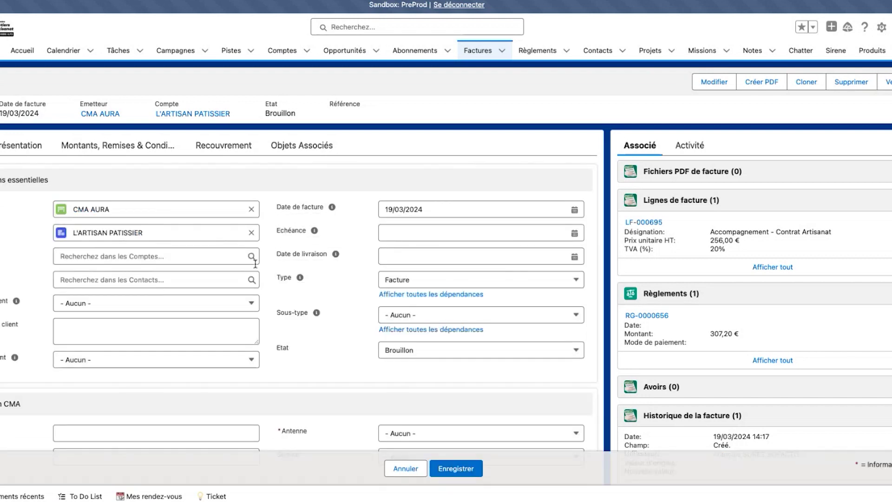
{"action": "left_click", "coordinate": [239, 304]}
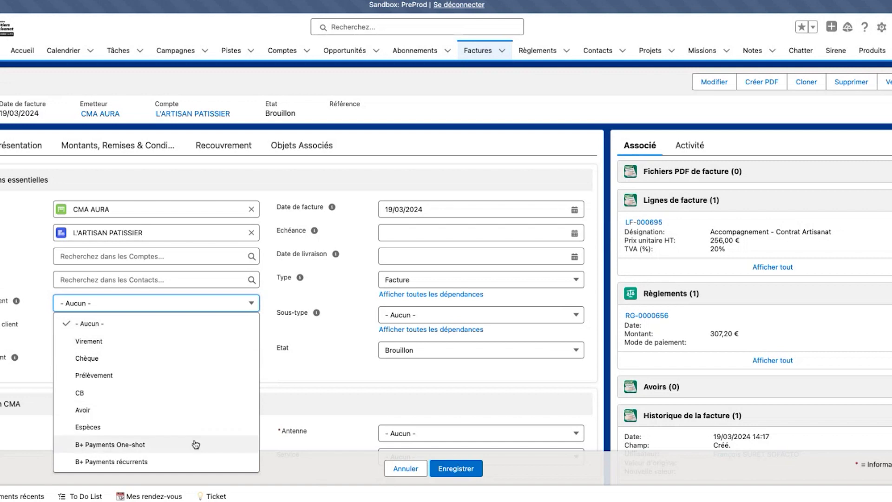
{"action": "left_click", "coordinate": [164, 448]}
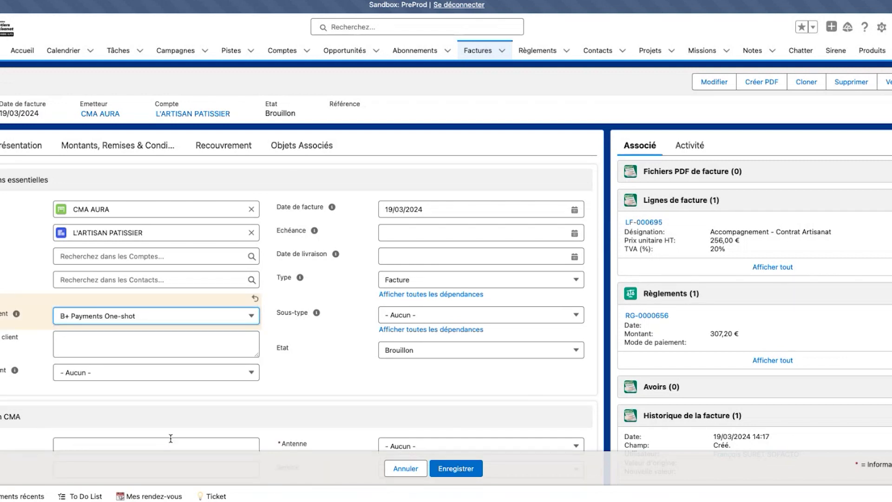
{"action": "left_click", "coordinate": [456, 468]}
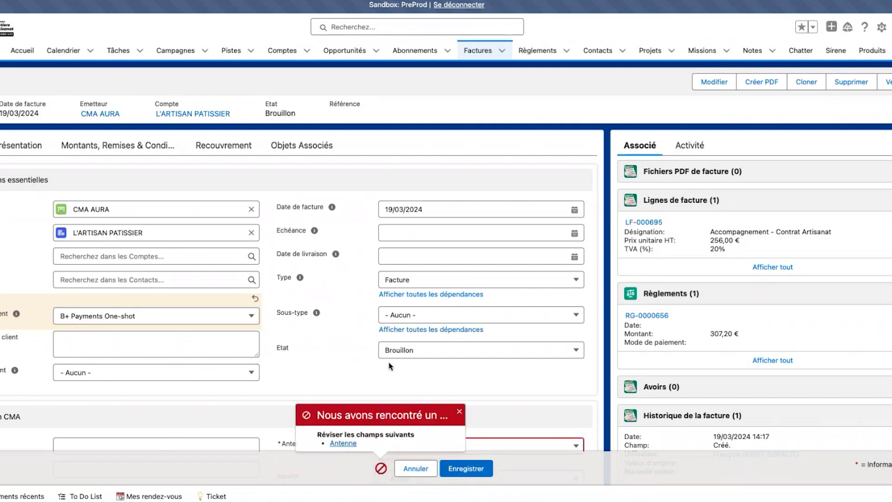
{"action": "scroll", "coordinate": [347, 374], "scroll_direction": "down", "scroll_amount": 5}
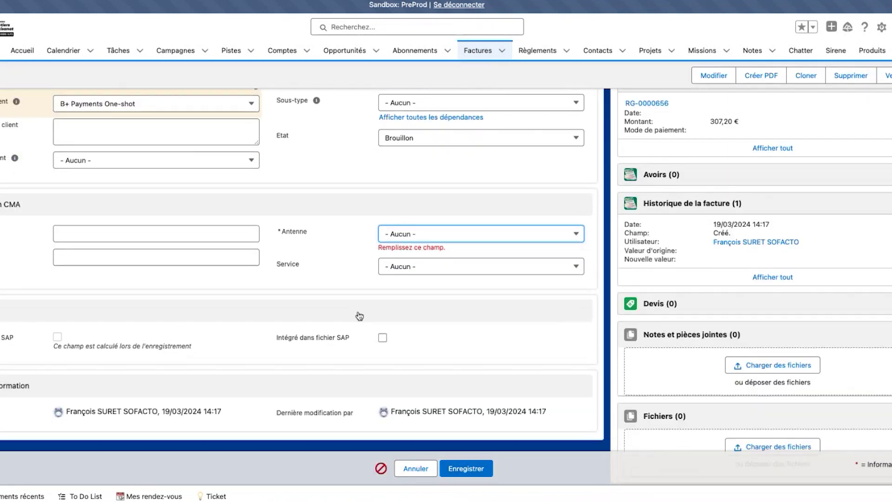
{"action": "scroll", "coordinate": [460, 332], "scroll_direction": "up", "scroll_amount": 2}
{"action": "left_click", "coordinate": [462, 320]}
{"action": "scroll", "coordinate": [475, 306], "scroll_direction": "down", "scroll_amount": 1}
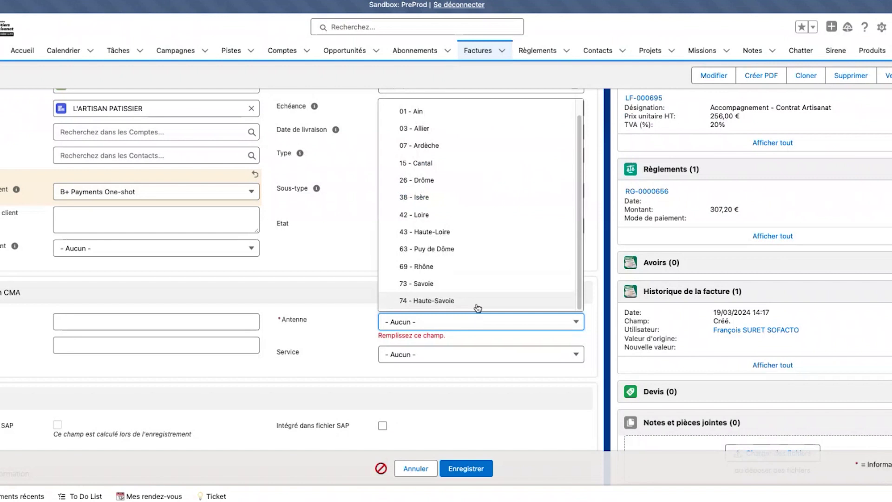
{"action": "left_click", "coordinate": [476, 305]}
{"action": "left_click", "coordinate": [467, 474]}
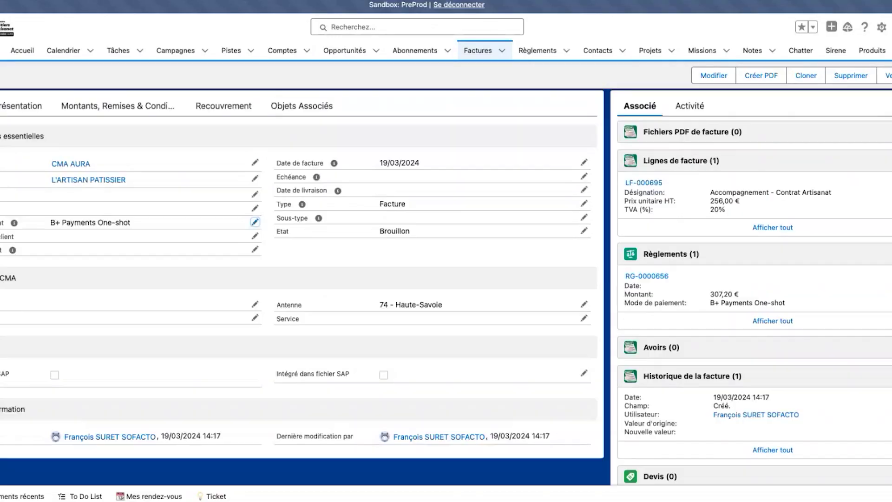
Set the invoice payment terms to Comptant.
{"action": "left_click", "coordinate": [255, 251]}
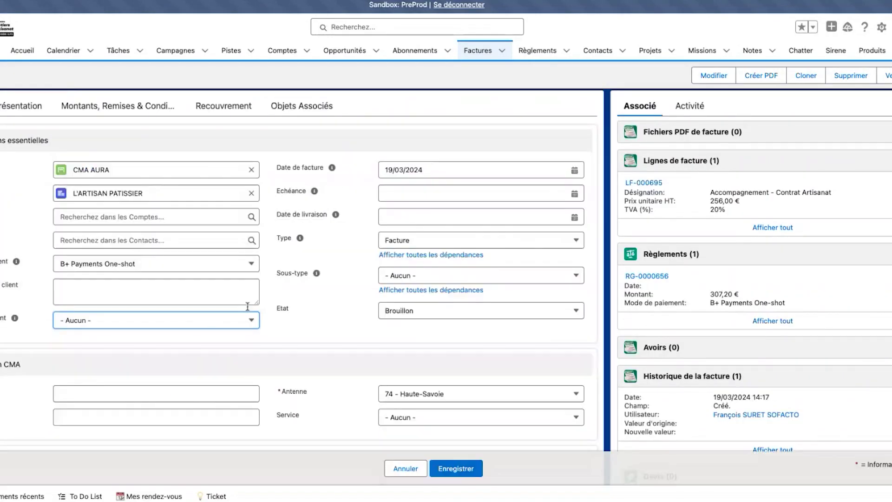
{"action": "left_click", "coordinate": [195, 320]}
{"action": "left_click", "coordinate": [153, 358]}
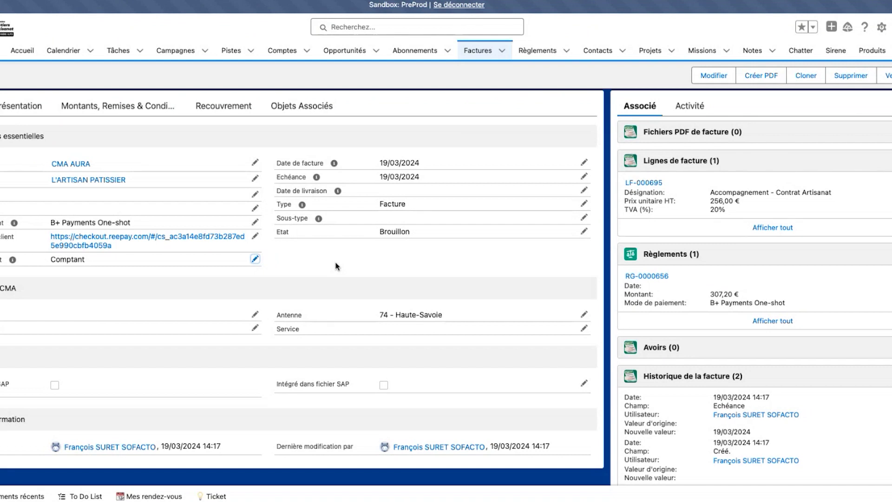
{"action": "left_click", "coordinate": [201, 233]}
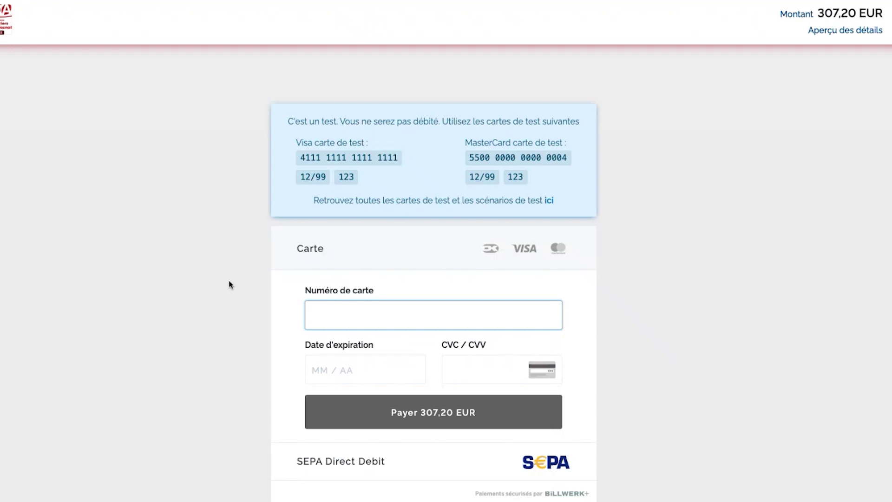
{"action": "scroll", "coordinate": [232, 275], "scroll_direction": "down", "scroll_amount": 1}
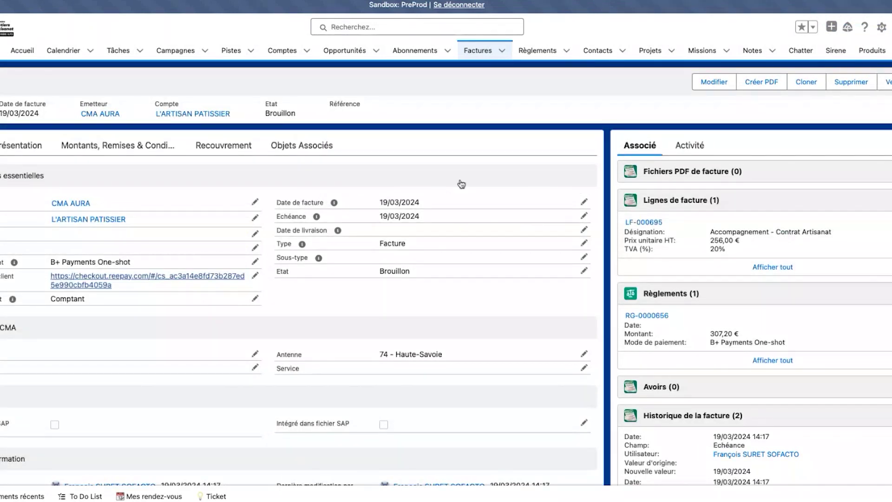
{"action": "left_click", "coordinate": [762, 84]}
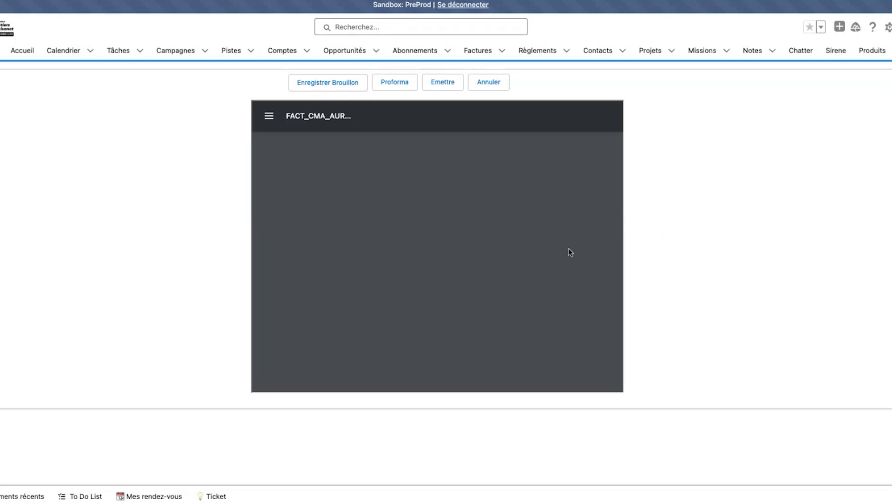
{"action": "scroll", "coordinate": [557, 225], "scroll_direction": "down", "scroll_amount": 4}
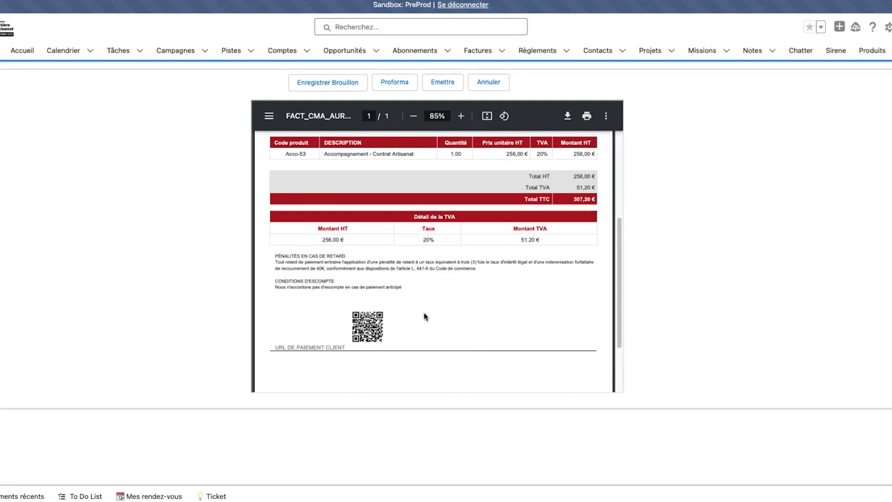
{"action": "left_click", "coordinate": [444, 83]}
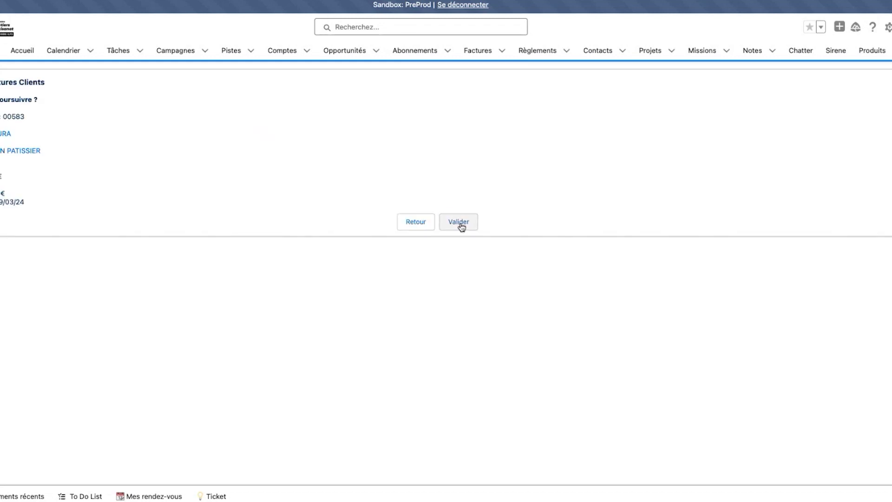
{"action": "left_click", "coordinate": [461, 226]}
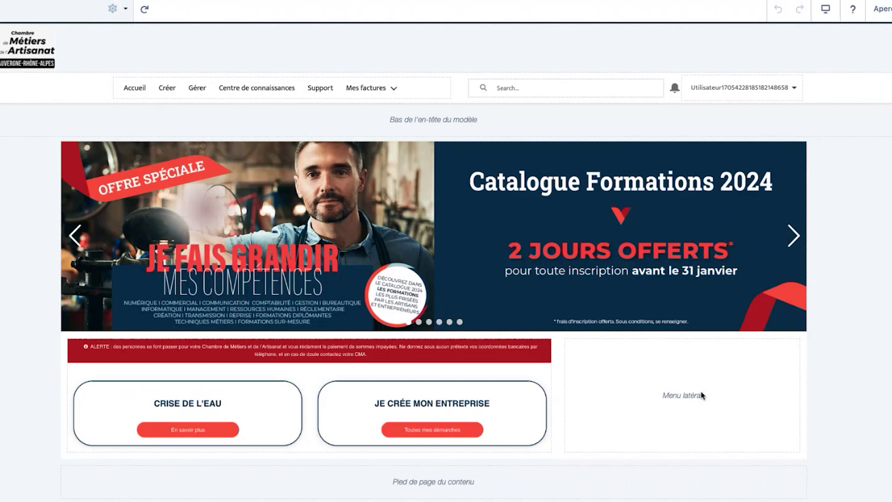
Preview the customer portal and list the invoices under Mes factures en attentes.
{"action": "left_click", "coordinate": [882, 9]}
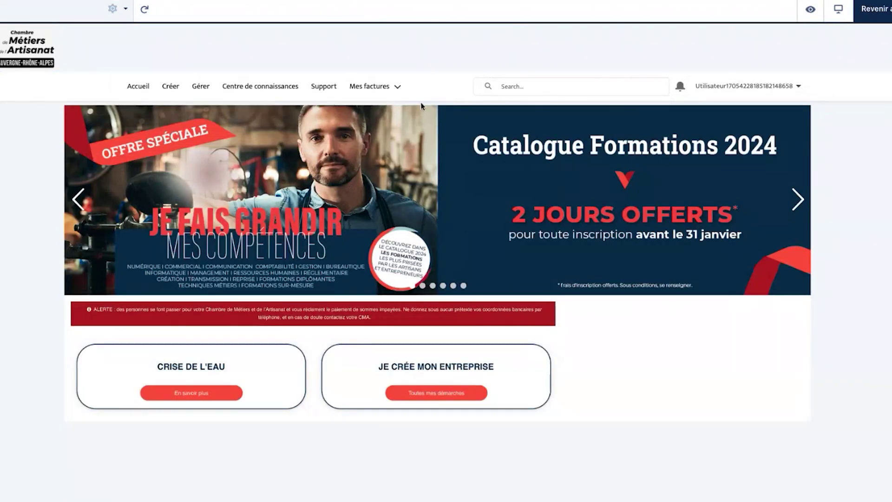
{"action": "left_click", "coordinate": [398, 91]}
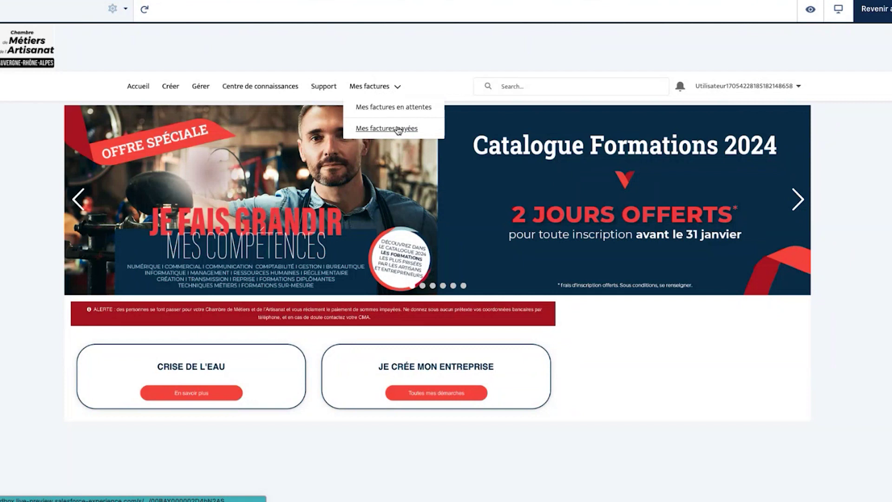
{"action": "left_click", "coordinate": [401, 108]}
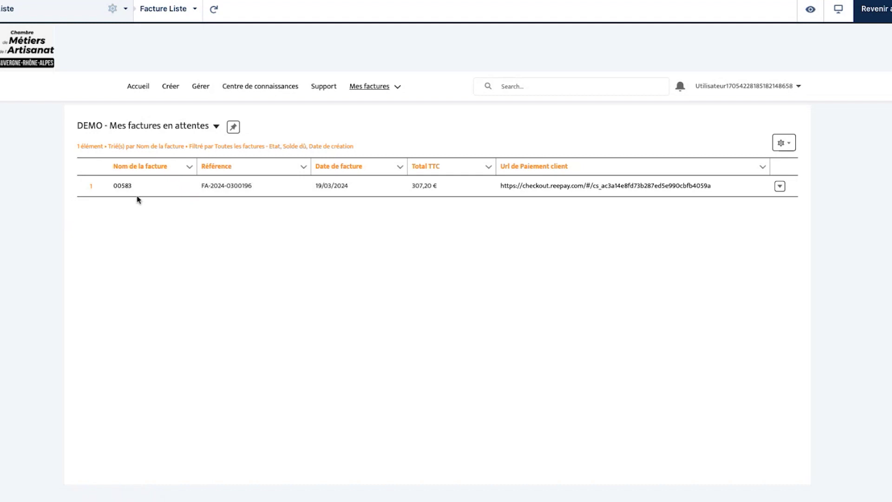
View pending invoice 00583 and its PDF, then show the Lightning invoice's payment link details.
{"action": "left_click", "coordinate": [122, 186]}
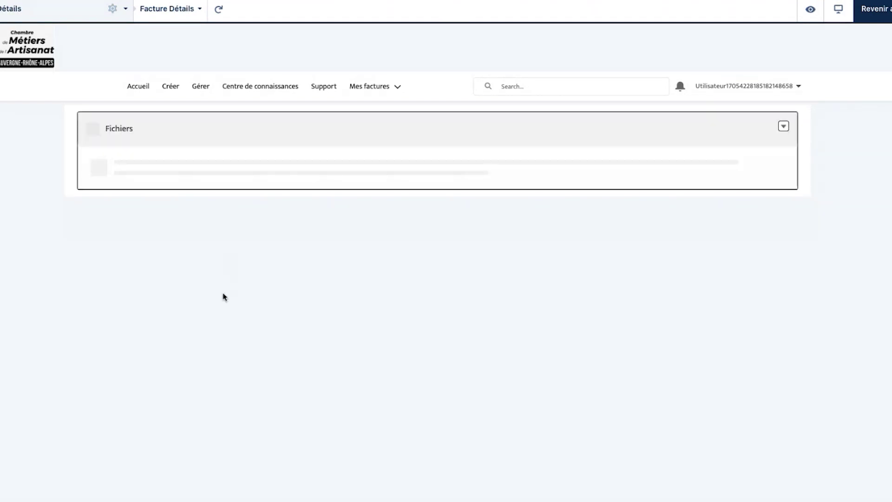
{"action": "left_click", "coordinate": [118, 154]}
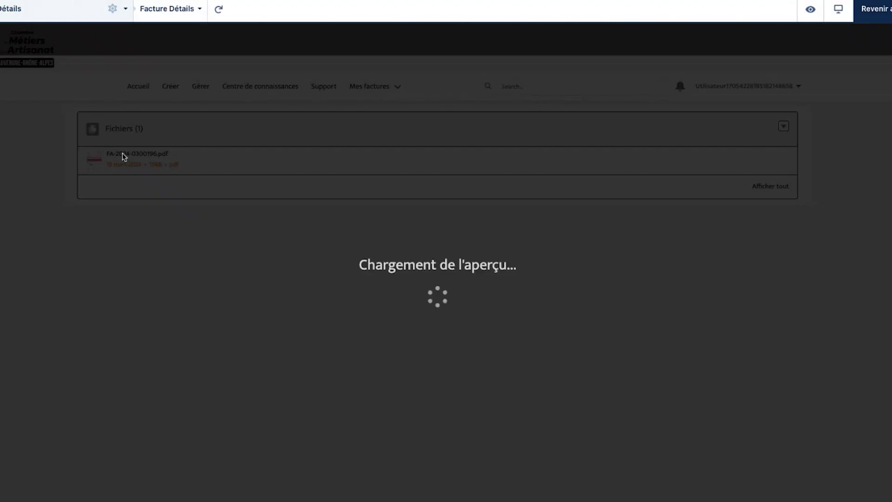
{"action": "scroll", "coordinate": [570, 236], "scroll_direction": "down", "scroll_amount": 3}
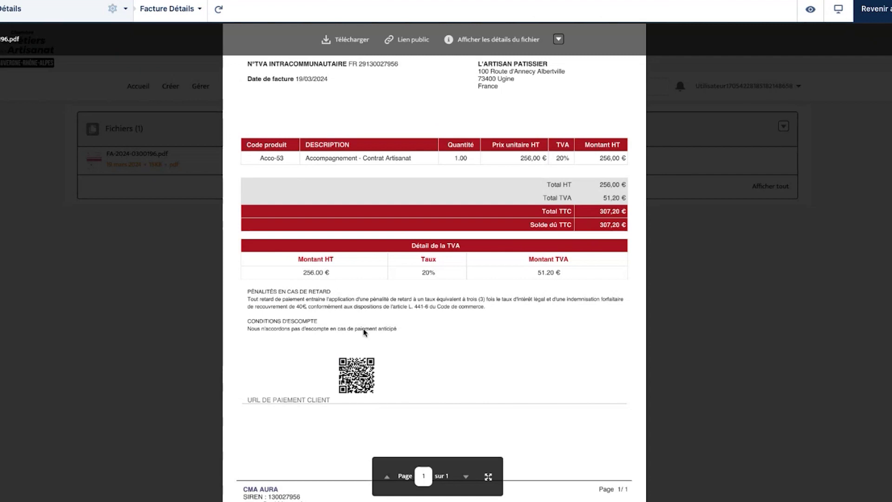
{"action": "scroll", "coordinate": [369, 321], "scroll_direction": "up", "scroll_amount": 3}
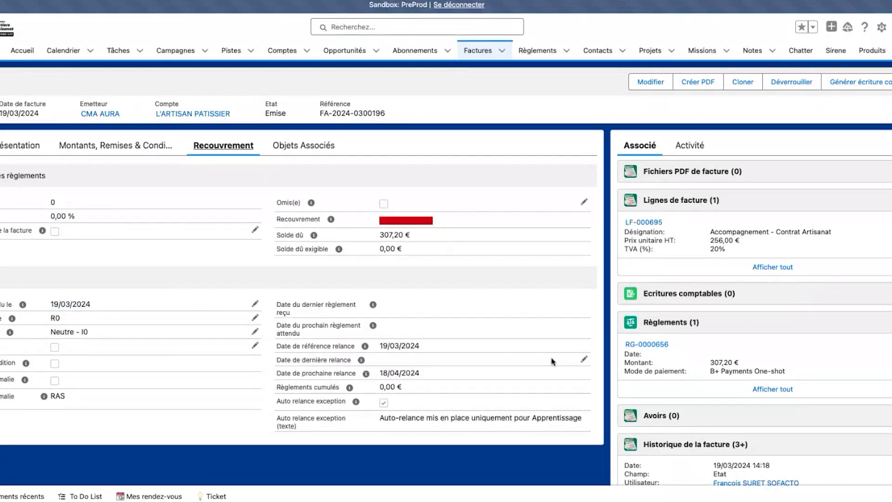
{"action": "mouse_move", "coordinate": [646, 349]}
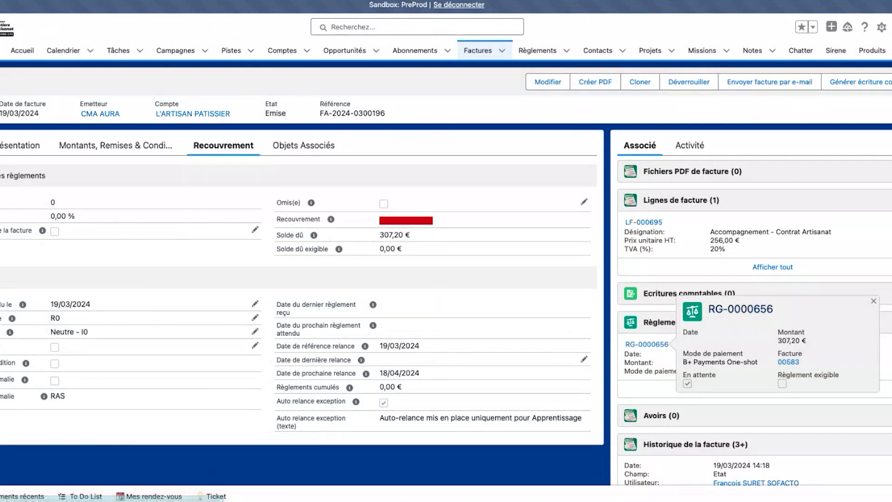
{"action": "left_click", "coordinate": [21, 145]}
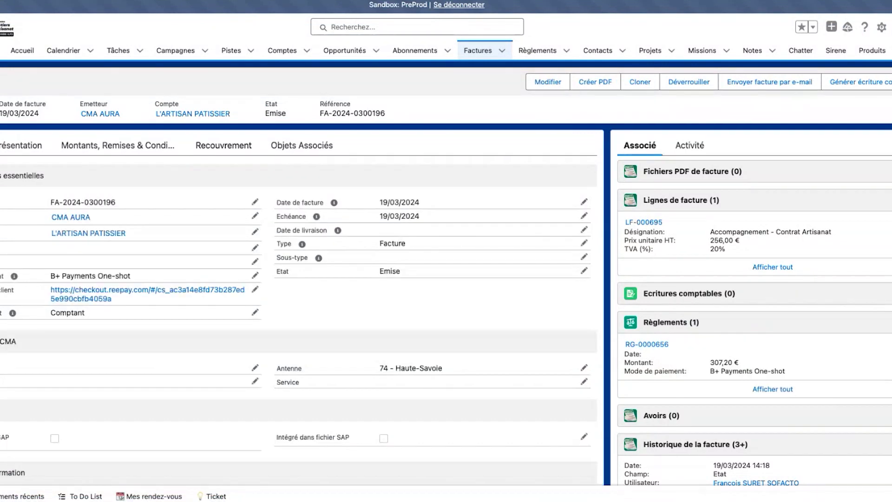
Pay the 307,20 EUR invoice on Billwerk+ checkout with the test Visa card, passing the authentication challenge.
{"action": "left_click", "coordinate": [159, 291]}
{"action": "scroll", "coordinate": [325, 191], "scroll_direction": "down", "scroll_amount": 2}
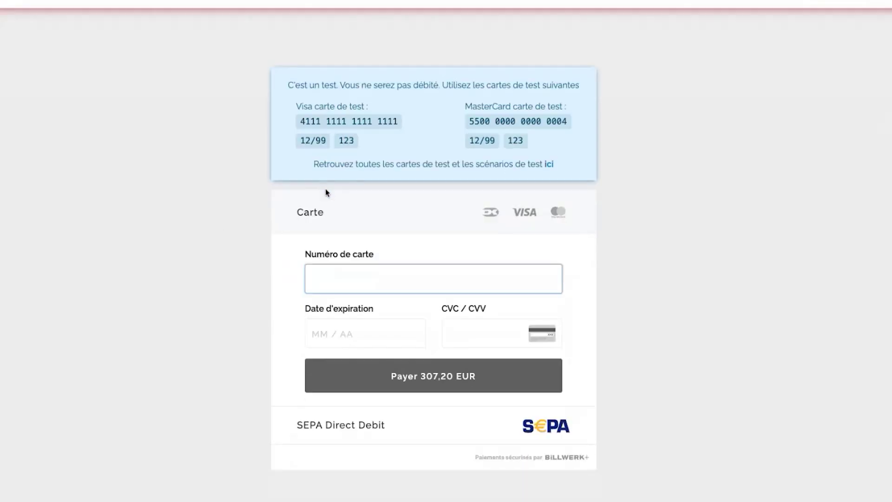
{"action": "type", "text": "4111 11"}
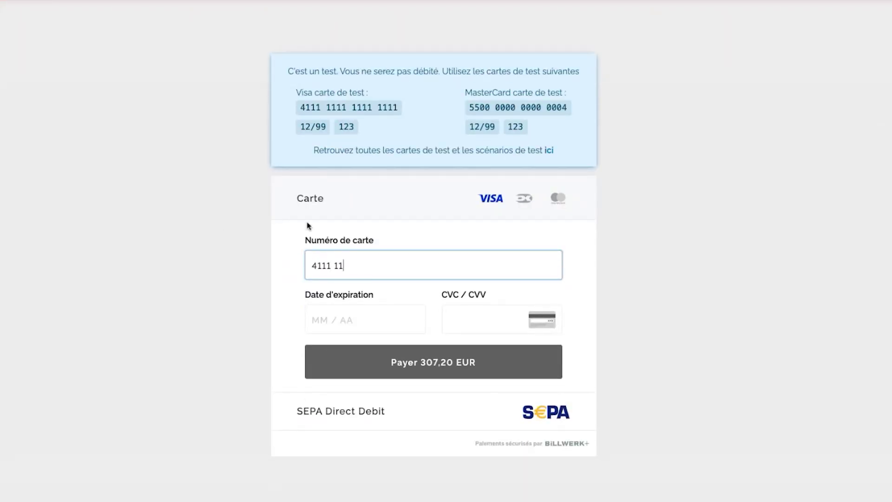
{"action": "type", "text": "11 1111"}
{"action": "type", "text": "11"}
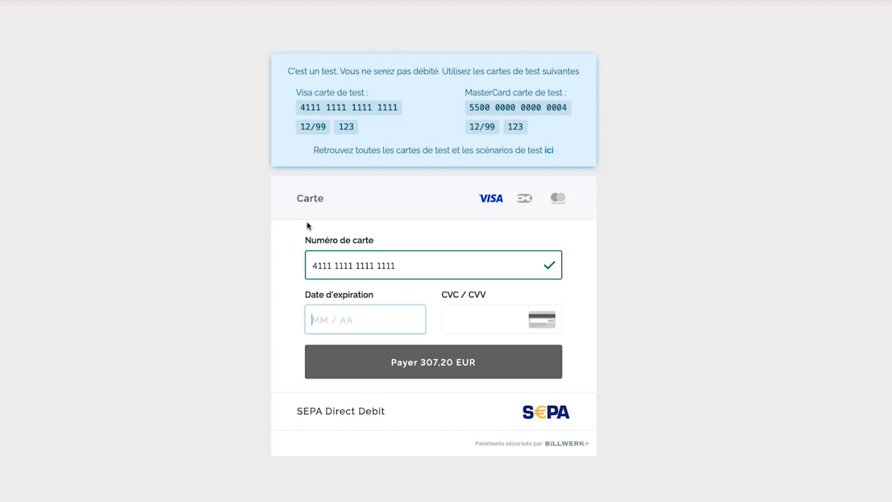
{"action": "type", "text": "0127333"}
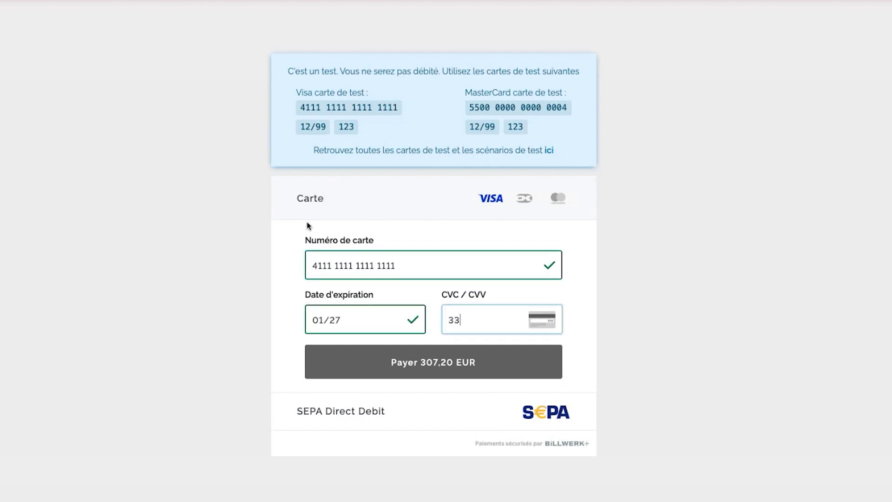
{"action": "key", "text": "Return"}
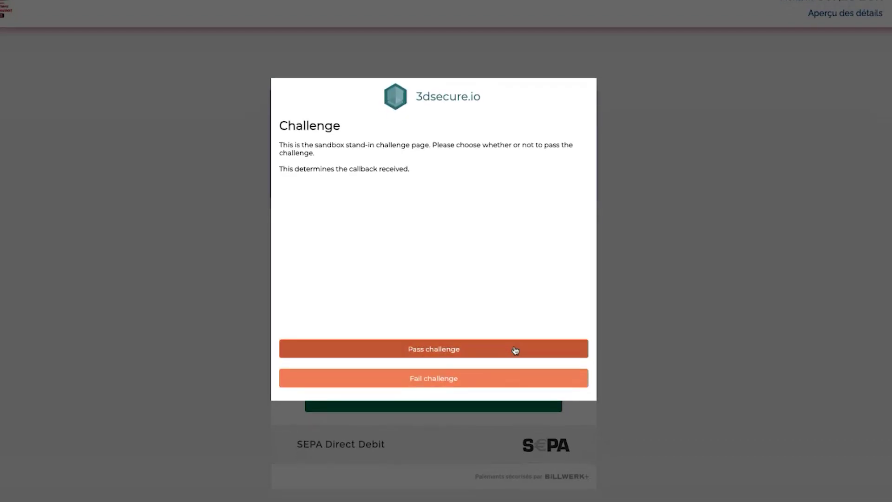
{"action": "left_click", "coordinate": [514, 348]}
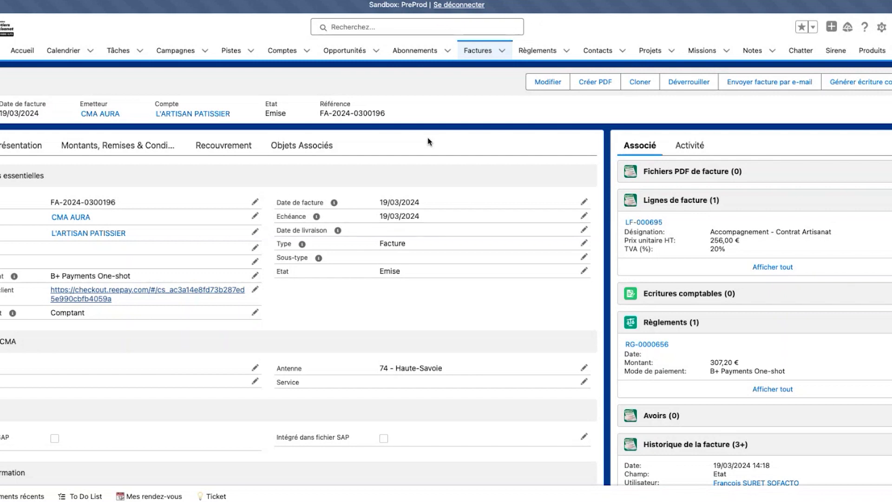
Refresh the invoice and check Recouvrement: 100,00 % collected, 0,00 € due via payment RG-0000656.
{"action": "left_click", "coordinate": [223, 148]}
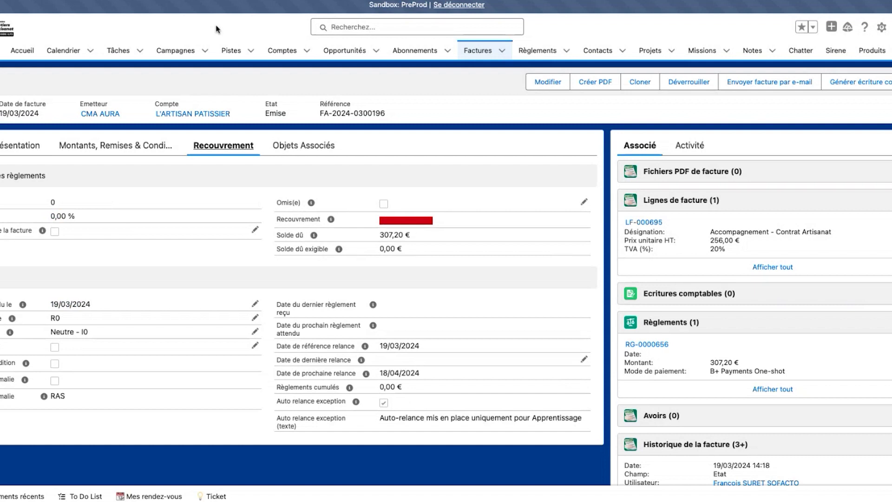
{"action": "key", "text": "super+r"}
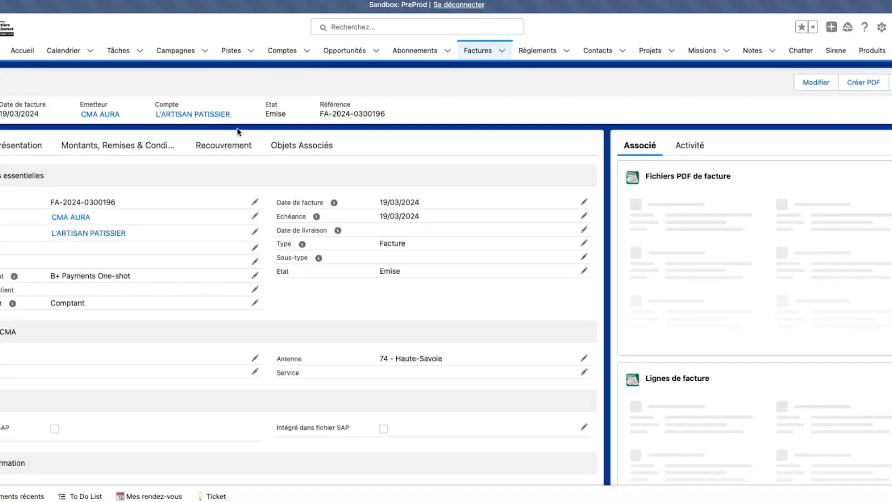
{"action": "left_click", "coordinate": [236, 143]}
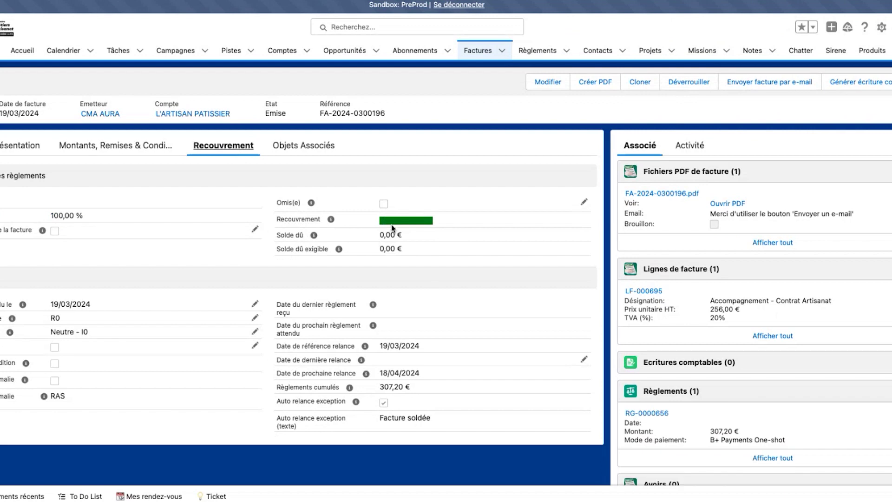
{"action": "mouse_move", "coordinate": [665, 415]}
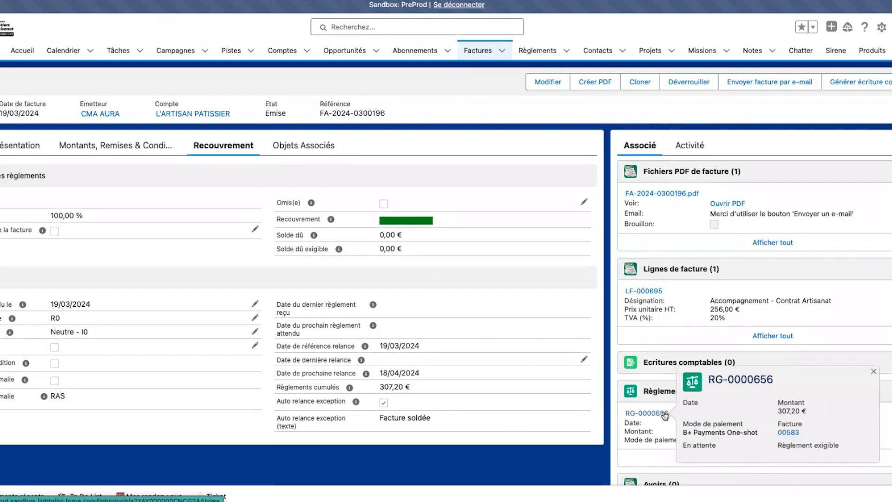
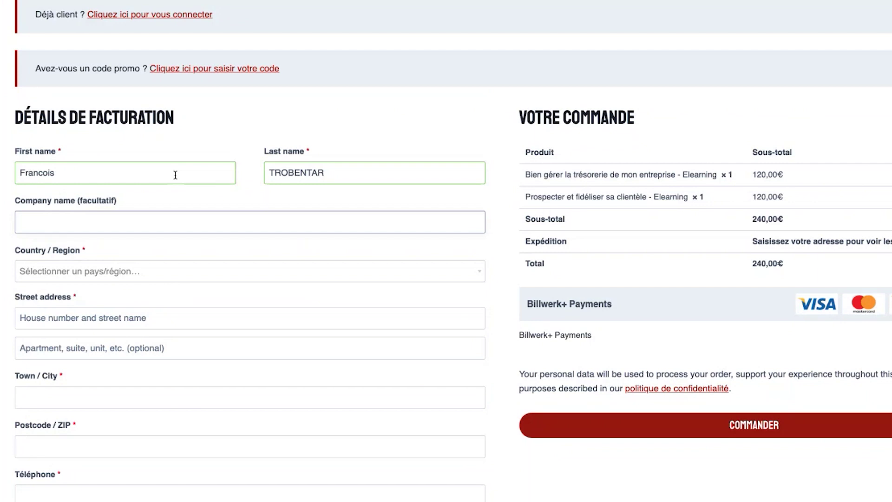
Enter the company name Mes merveilleuses bougies and choose France as the billing country.
{"action": "type", "text": "Mes merveil"}
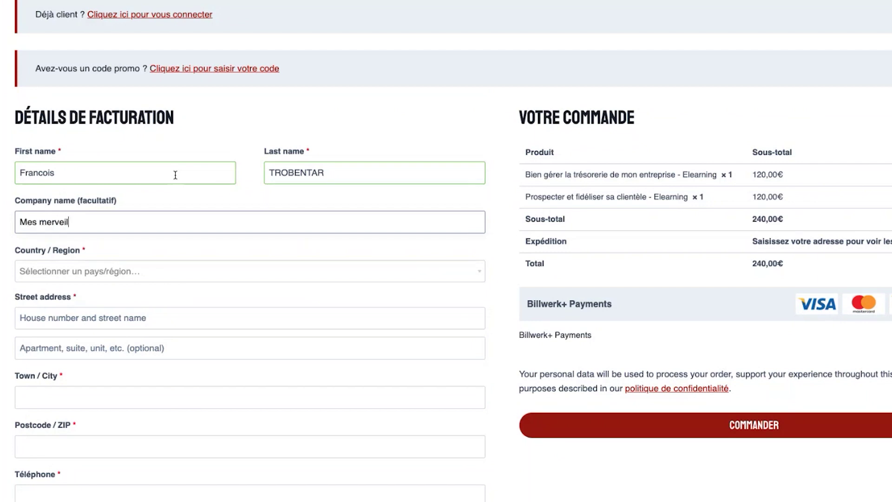
{"action": "type", "text": "leuses bougies"}
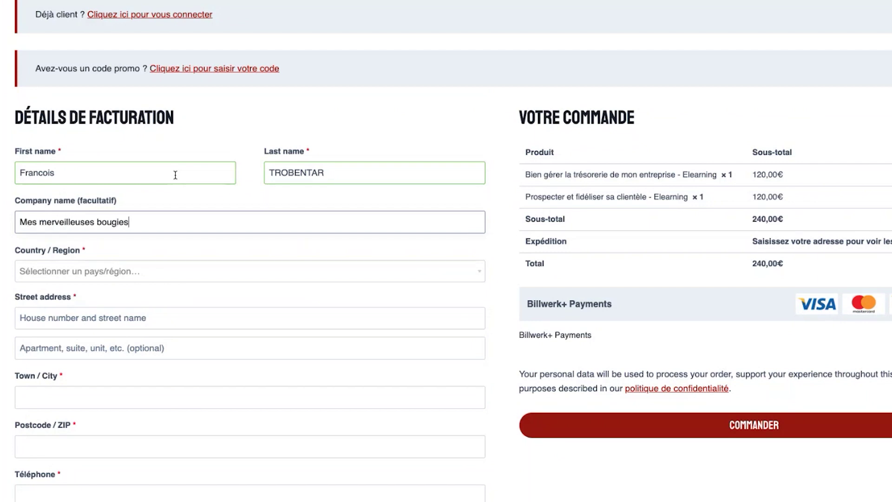
{"action": "key", "text": "Tab"}
{"action": "type", "text": "fr"}
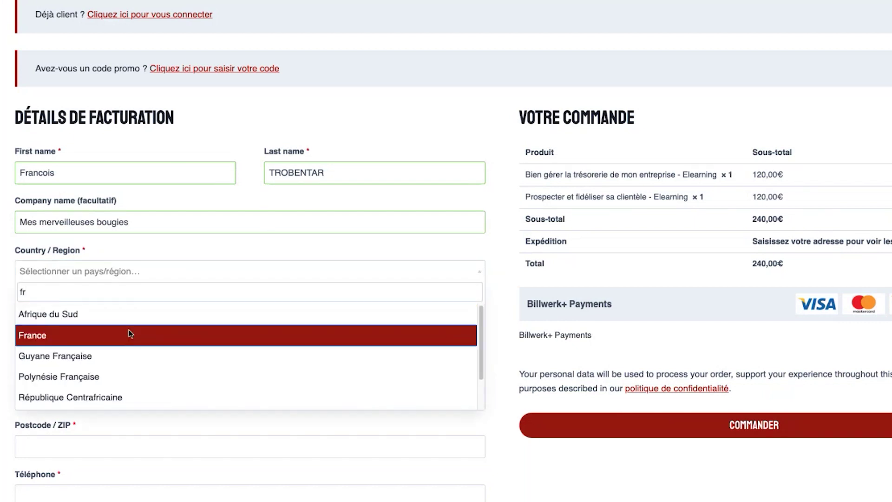
{"action": "left_click", "coordinate": [129, 330]}
{"action": "scroll", "coordinate": [139, 278], "scroll_direction": "down", "scroll_amount": 2}
Fill in the billing street address, town and postcode.
{"action": "left_click", "coordinate": [119, 249]}
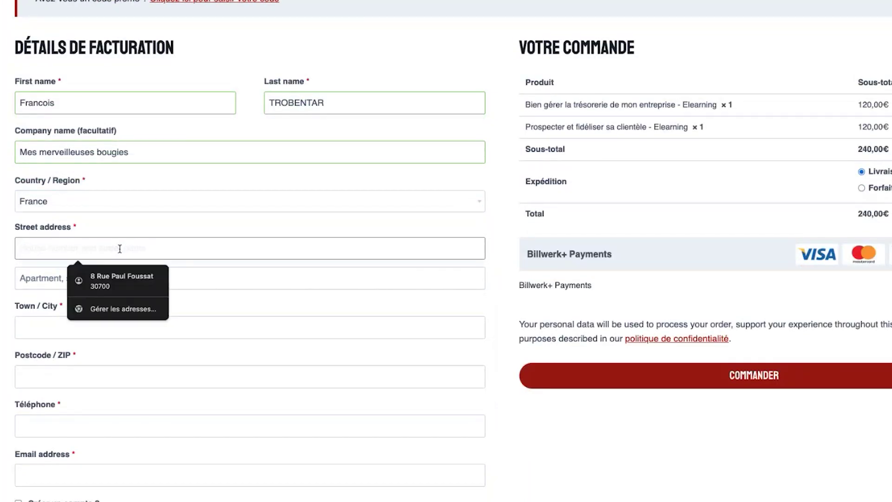
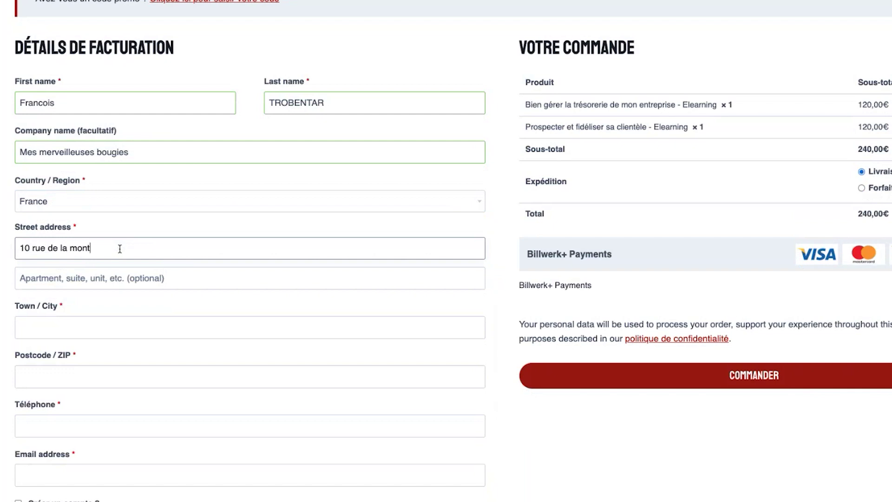
{"action": "key", "text": "Tab"}
{"action": "key", "text": "Tab"}
{"action": "type", "text": "Annecy"}
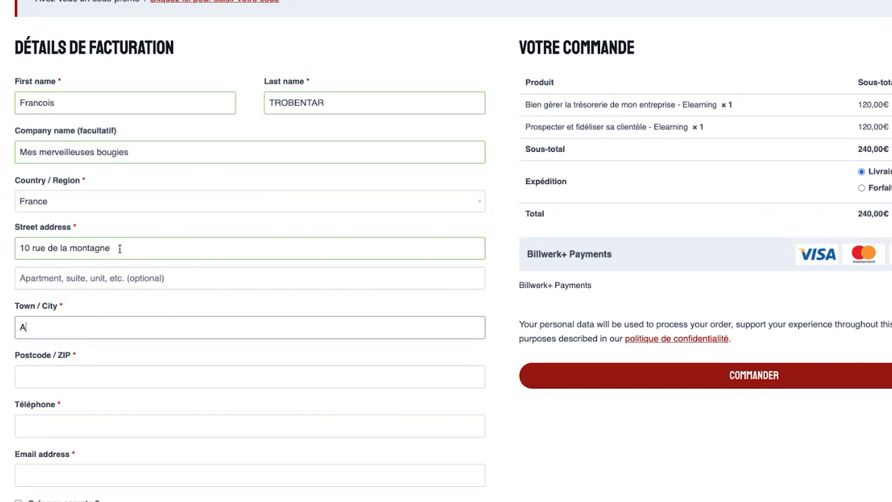
{"action": "key", "text": "Tab"}
{"action": "type", "text": "74000"}
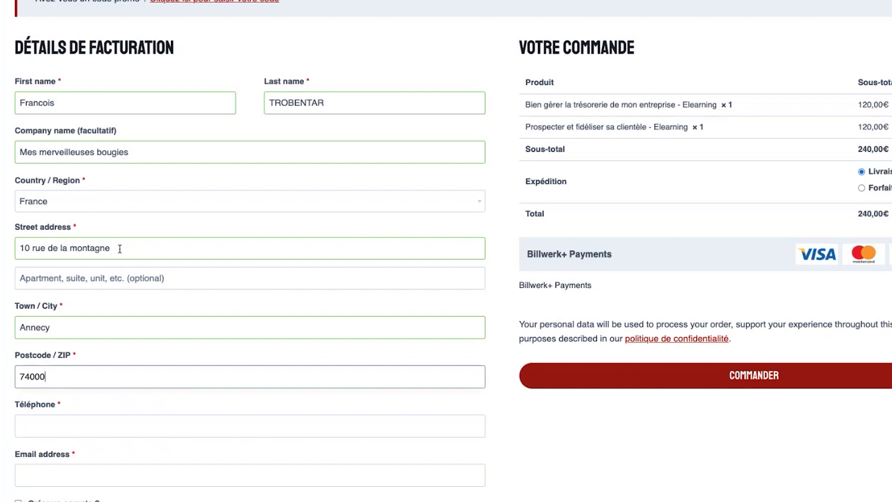
Enter the billing phone number and the contact's e-mail address.
{"action": "scroll", "coordinate": [120, 248], "scroll_direction": "down", "scroll_amount": 5}
{"action": "left_click", "coordinate": [139, 243]}
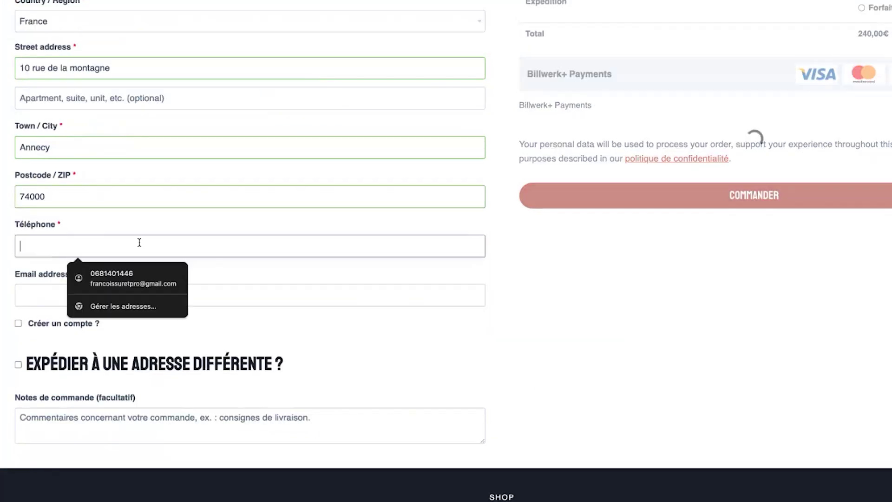
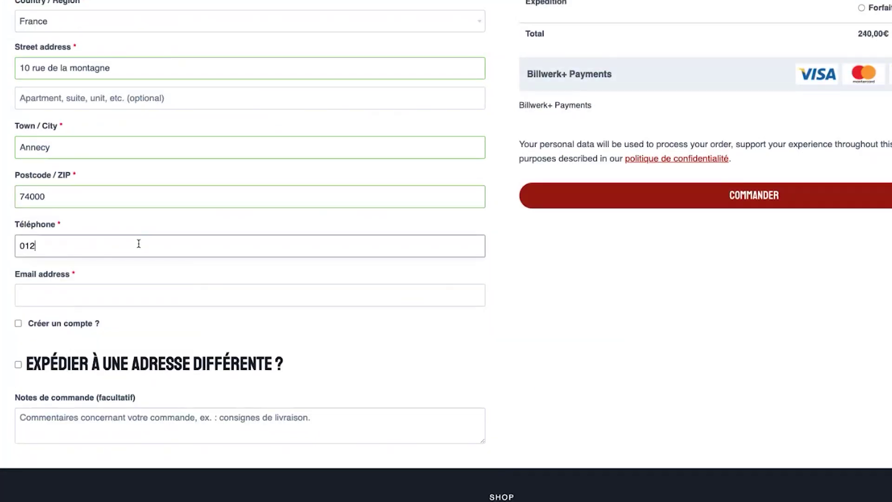
{"action": "left_click", "coordinate": [161, 296]}
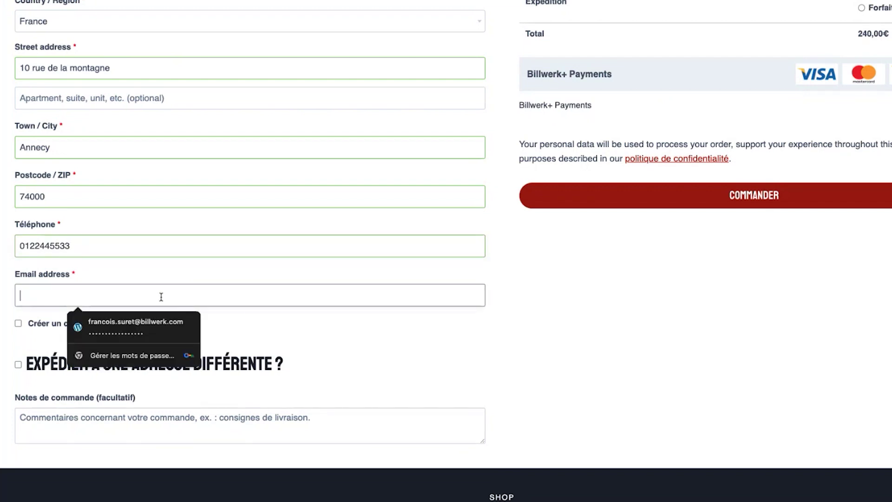
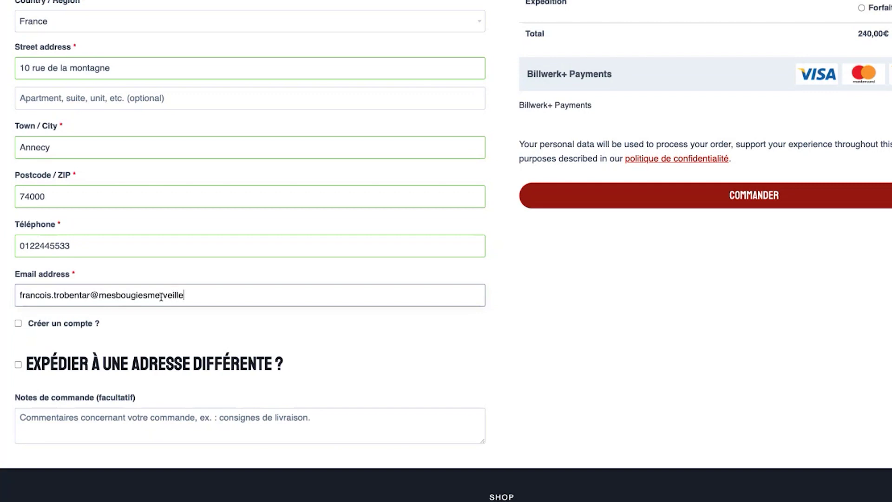
{"action": "scroll", "coordinate": [292, 229], "scroll_direction": "up", "scroll_amount": 8}
{"action": "scroll", "coordinate": [314, 277], "scroll_direction": "down", "scroll_amount": 5}
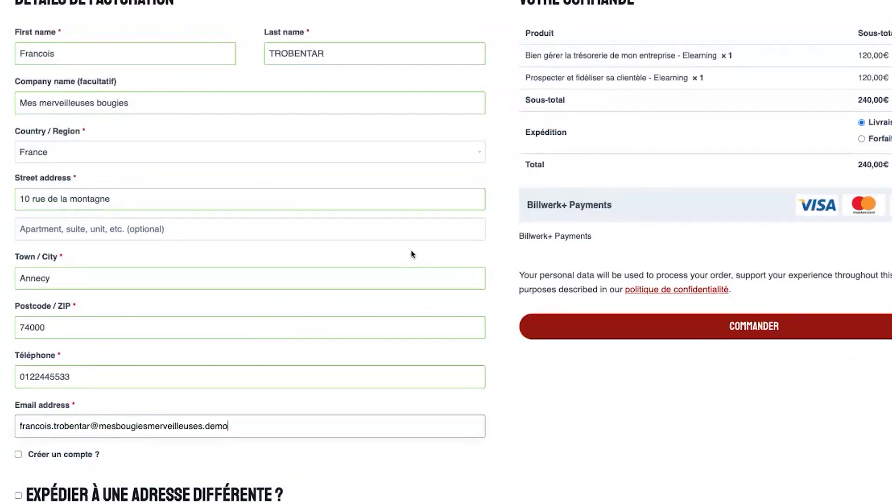
{"action": "scroll", "coordinate": [411, 254], "scroll_direction": "up", "scroll_amount": 2}
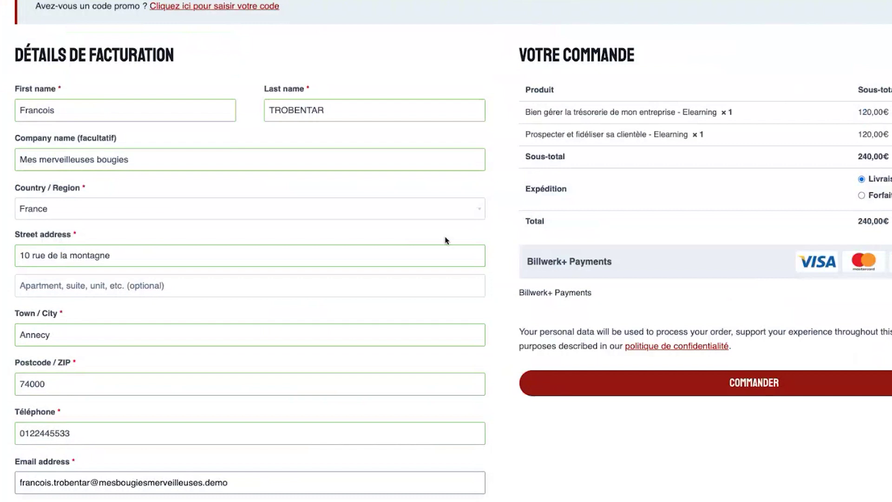
Place the order and pay 240.00 EUR with the test Visa card, expiry 01/27, CVC 333.
{"action": "left_click", "coordinate": [634, 387]}
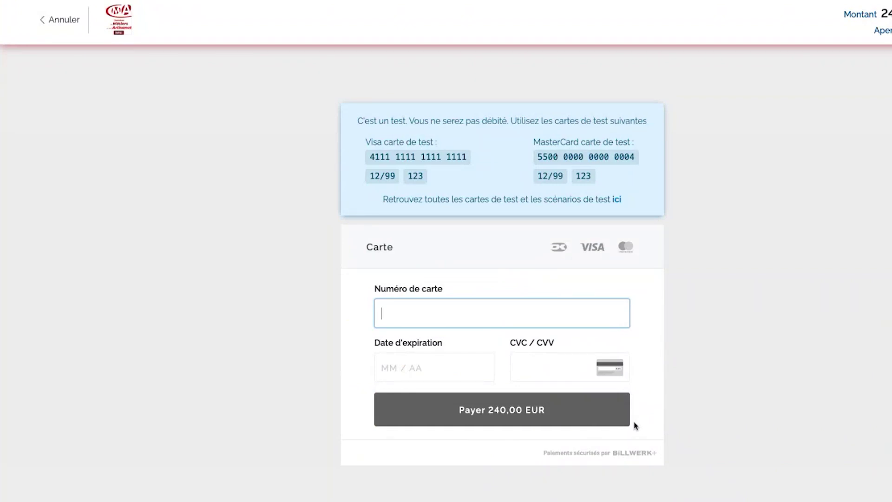
{"action": "scroll", "coordinate": [562, 307], "scroll_direction": "down", "scroll_amount": 1}
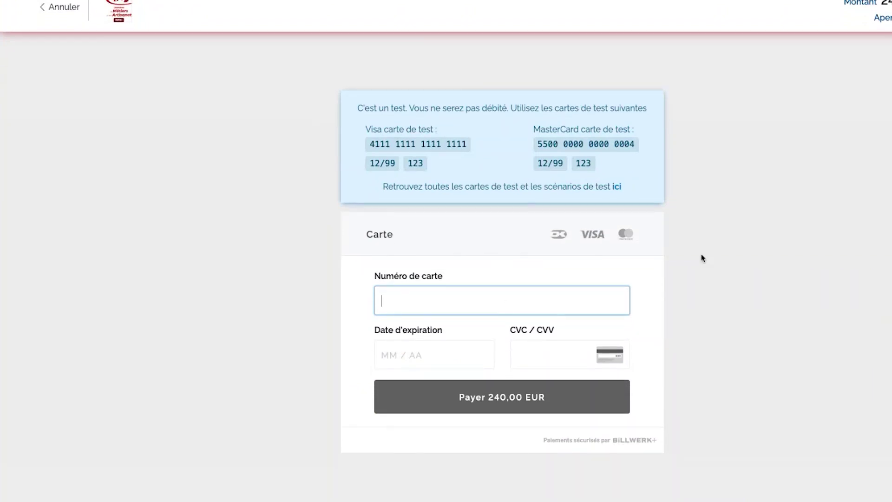
{"action": "type", "text": "4111"}
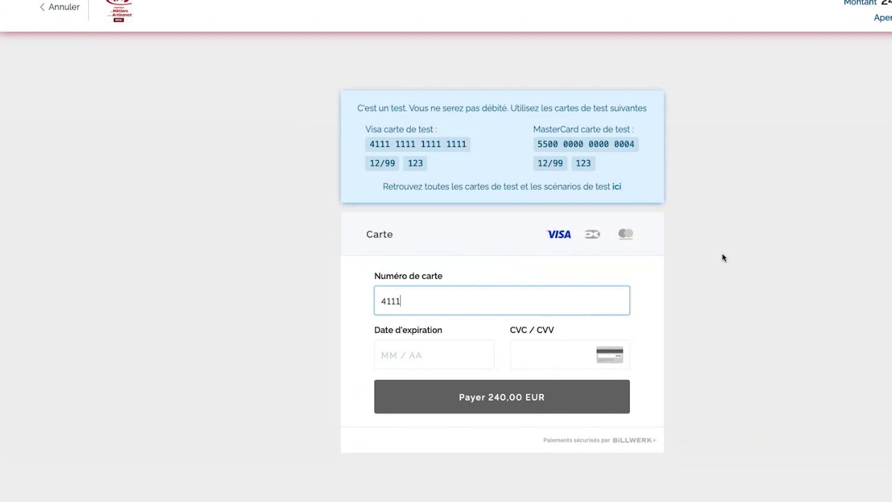
{"action": "type", "text": " 1111 1111 11"}
{"action": "type", "text": "11"}
{"action": "type", "text": "01/"}
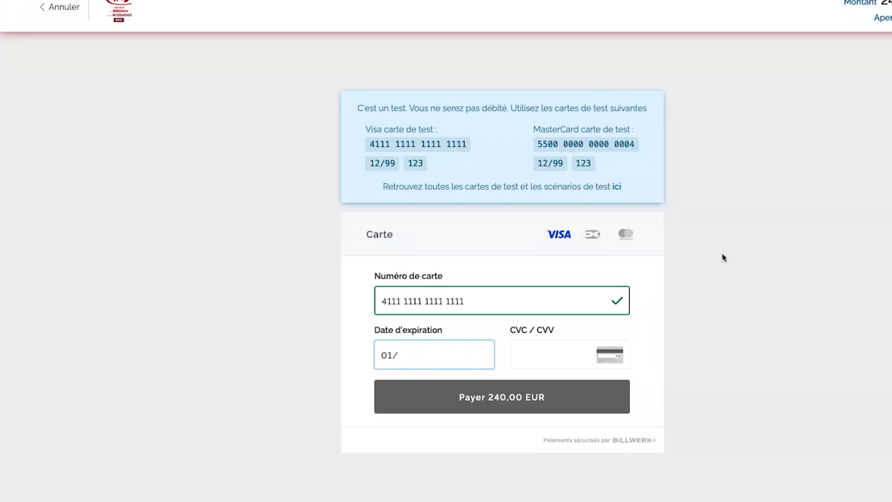
{"action": "type", "text": "27333"}
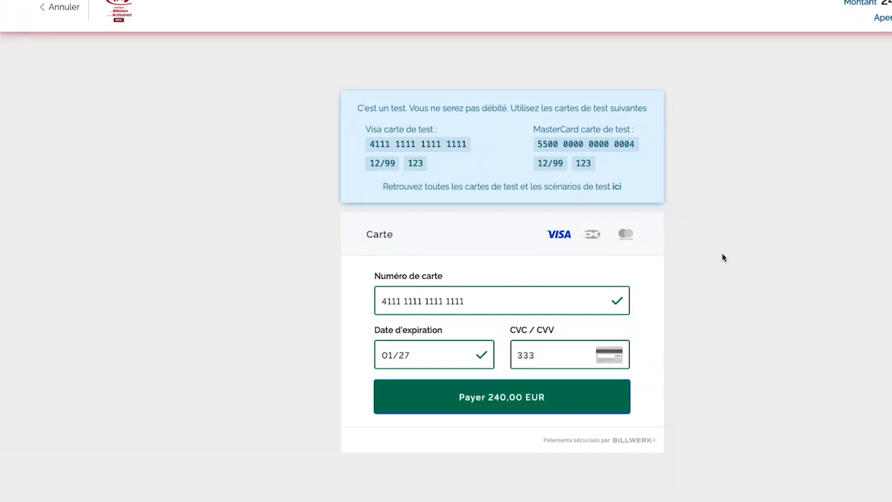
{"action": "left_click", "coordinate": [545, 399]}
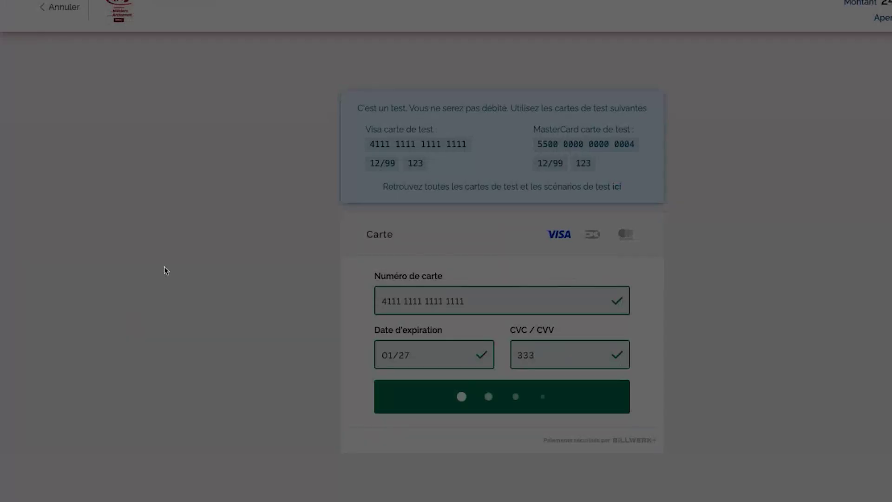
{"action": "scroll", "coordinate": [579, 193], "scroll_direction": "up", "scroll_amount": 1}
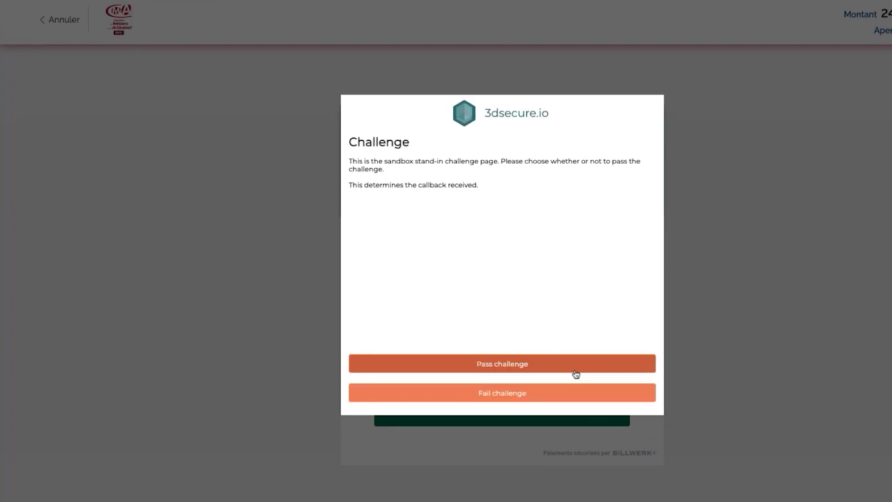
Pass the 3dsecure.io sandbox authentication challenge for the card payment.
{"action": "left_click", "coordinate": [575, 364]}
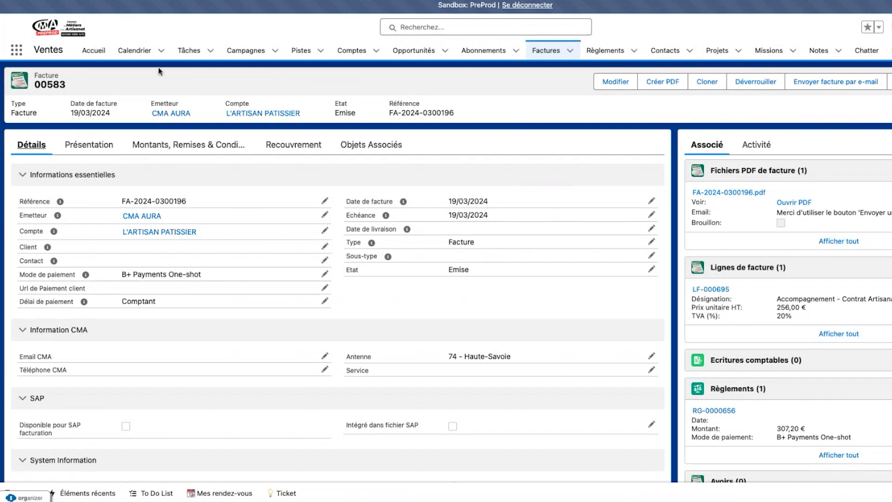
Open the MES MERVEILLEUSES BOUGIES account from Comptes to view its contact and 240,00 € opportunity.
{"action": "left_click", "coordinate": [353, 56]}
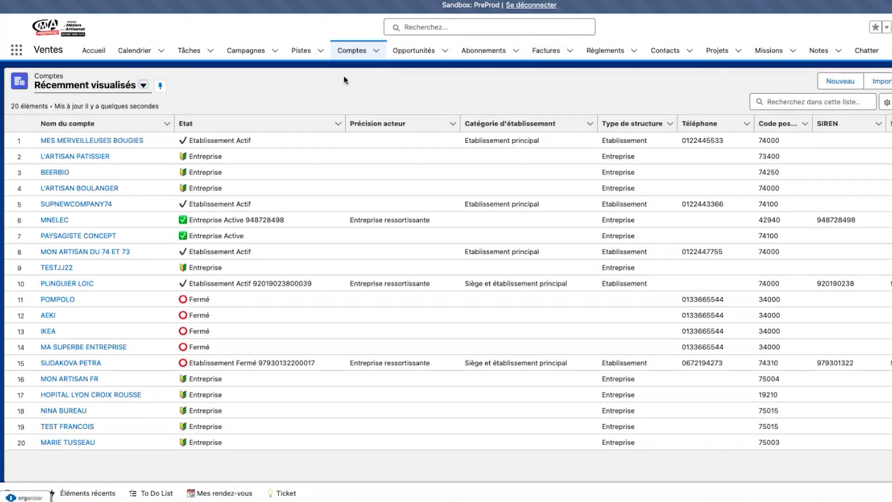
{"action": "left_click", "coordinate": [99, 141]}
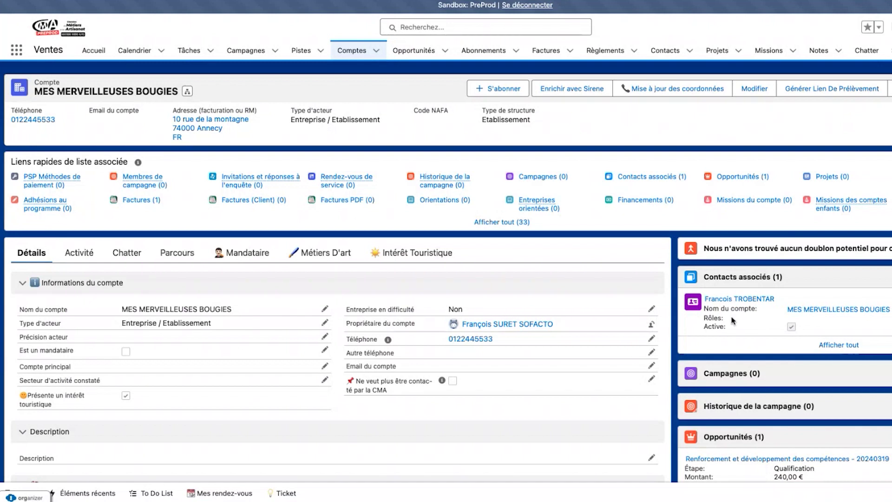
{"action": "mouse_move", "coordinate": [731, 301]}
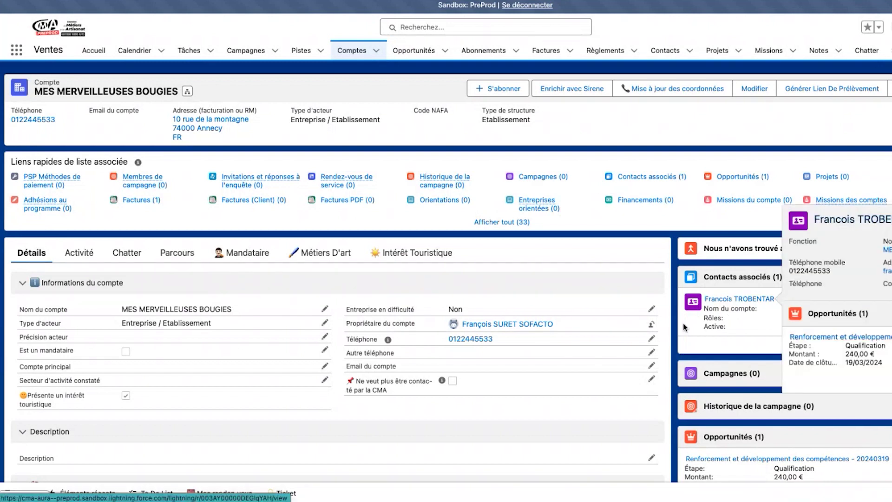
{"action": "scroll", "coordinate": [683, 325], "scroll_direction": "down", "scroll_amount": 5}
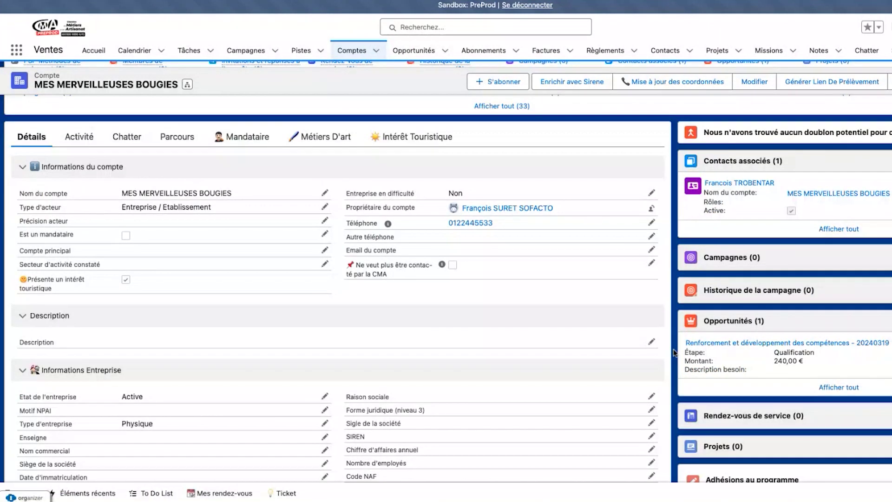
Open the opportunity Renforcement et développement des compétences - 20240319, then its linked invoice 00584.
{"action": "left_click", "coordinate": [714, 343]}
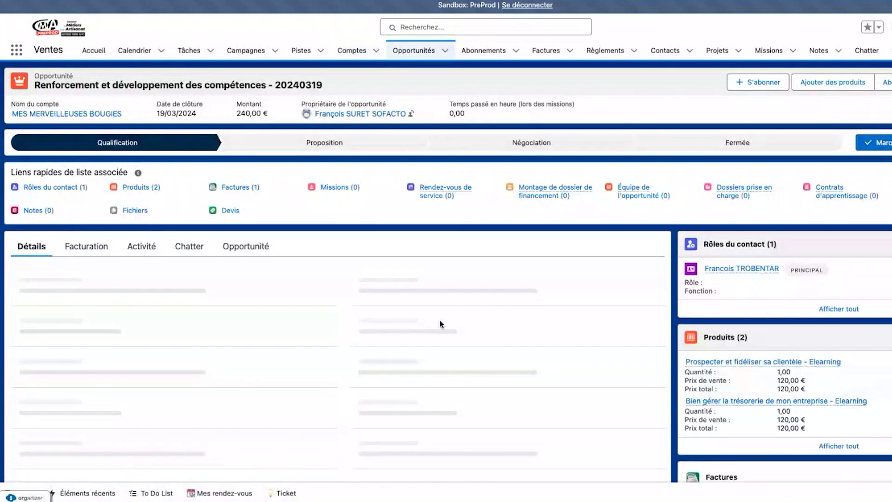
{"action": "scroll", "coordinate": [686, 320], "scroll_direction": "down", "scroll_amount": 2}
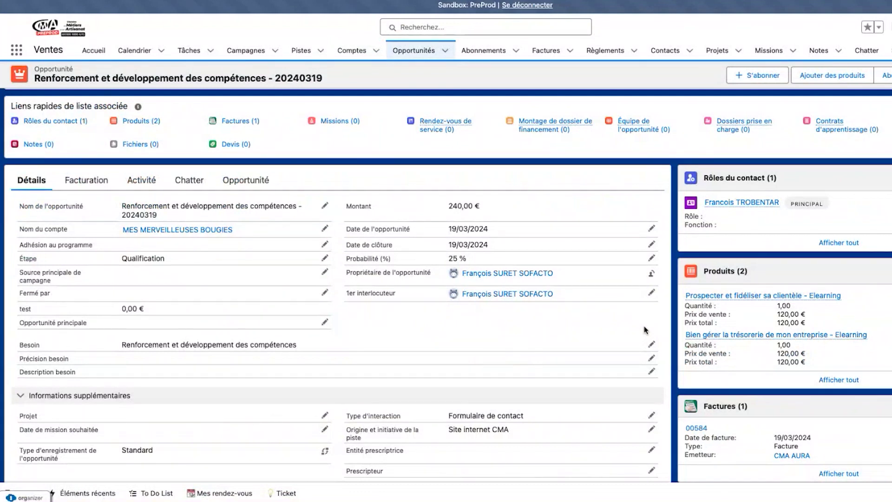
{"action": "scroll", "coordinate": [644, 321], "scroll_direction": "down", "scroll_amount": 1}
{"action": "scroll", "coordinate": [644, 306], "scroll_direction": "down", "scroll_amount": 2}
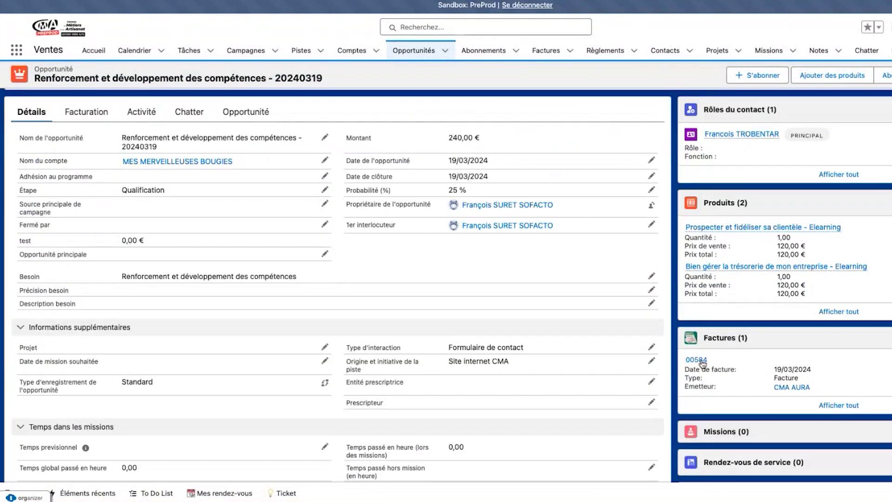
{"action": "left_click", "coordinate": [699, 360]}
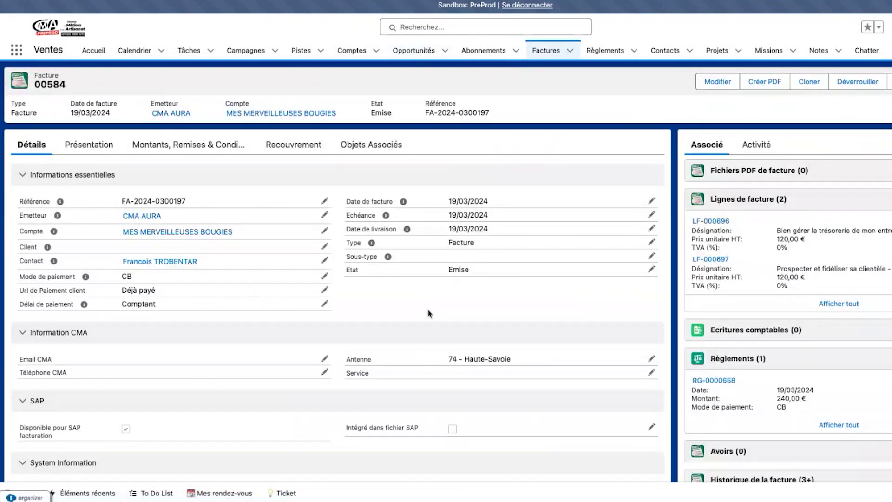
Highlight the invoice's Déjà payé payment status, then advance to the Scenario 3 : Paiement récurrent slide.
{"action": "triple_click", "coordinate": [124, 290]}
{"action": "left_click", "coordinate": [404, 302]}
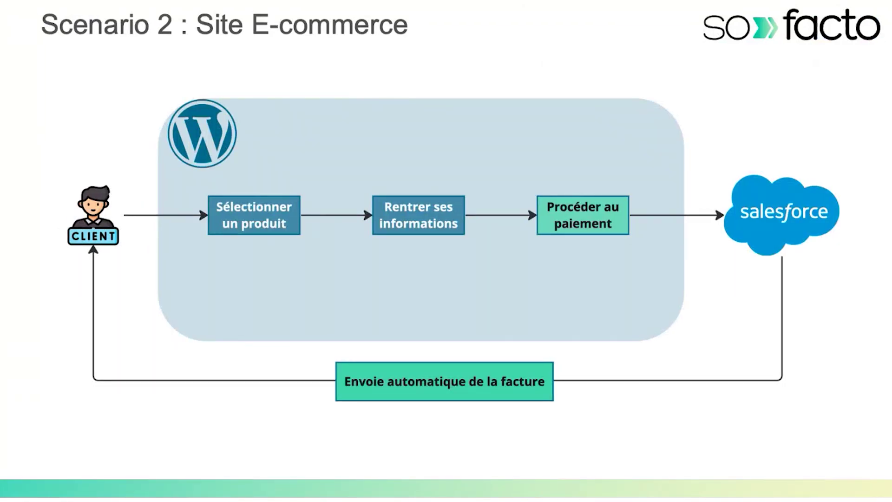
{"action": "key", "text": "Right"}
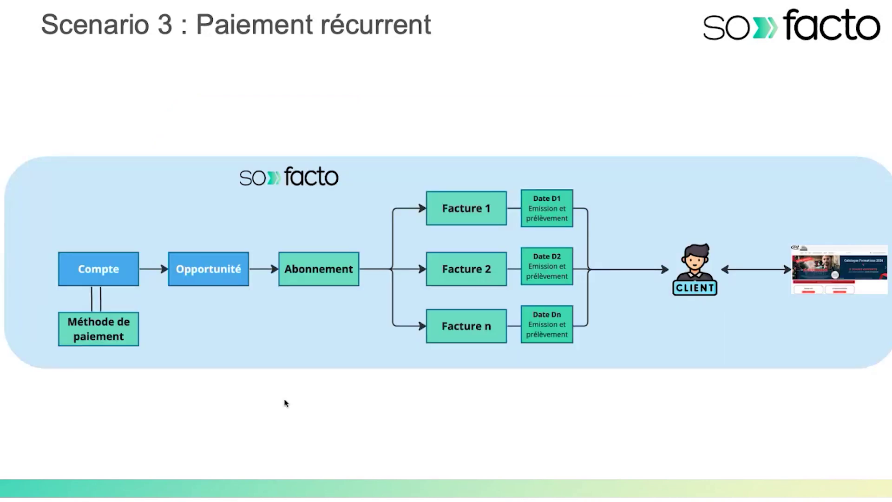
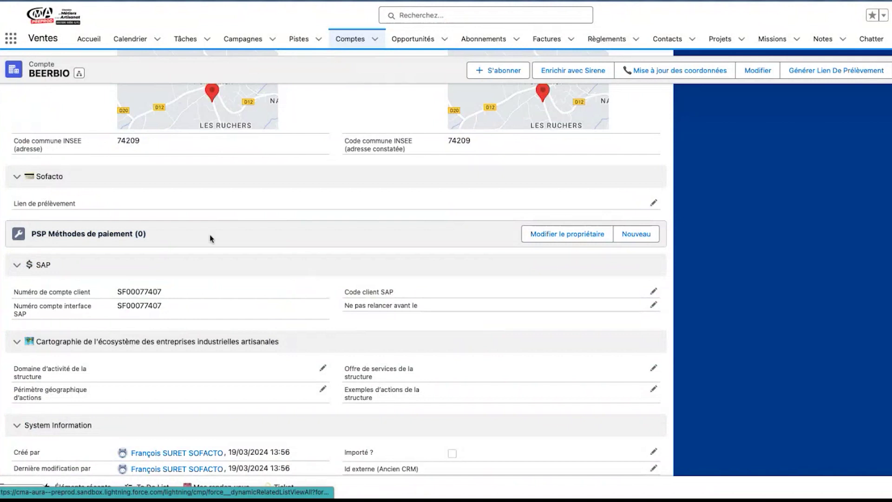
Scroll the BEERBIO account record to check its empty direct-debit link and payment methods.
{"action": "scroll", "coordinate": [456, 207], "scroll_direction": "up", "scroll_amount": 1}
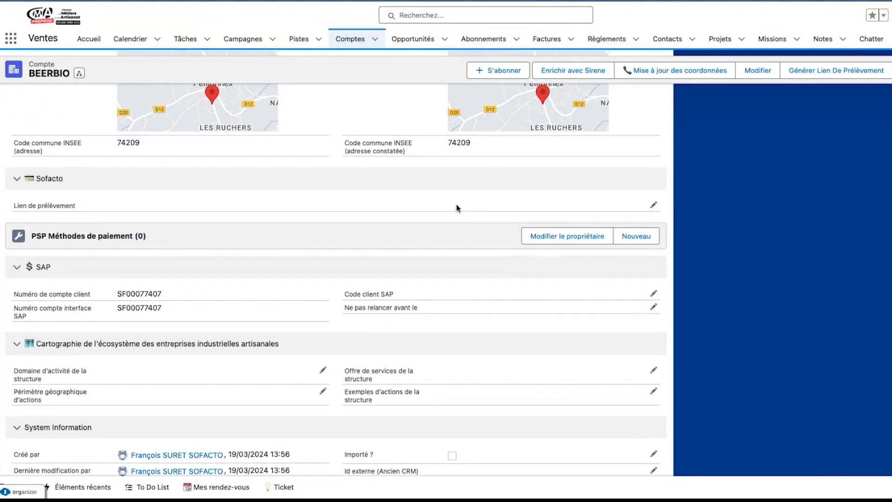
Generate a new Reepay direct-debit link for BEERBIO and reload to see it under Sofacto.
{"action": "left_click", "coordinate": [831, 72]}
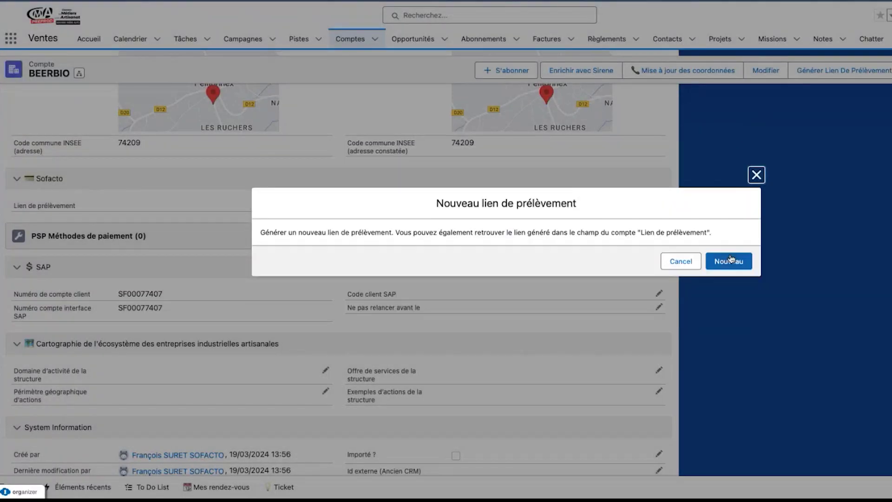
{"action": "left_click", "coordinate": [730, 260]}
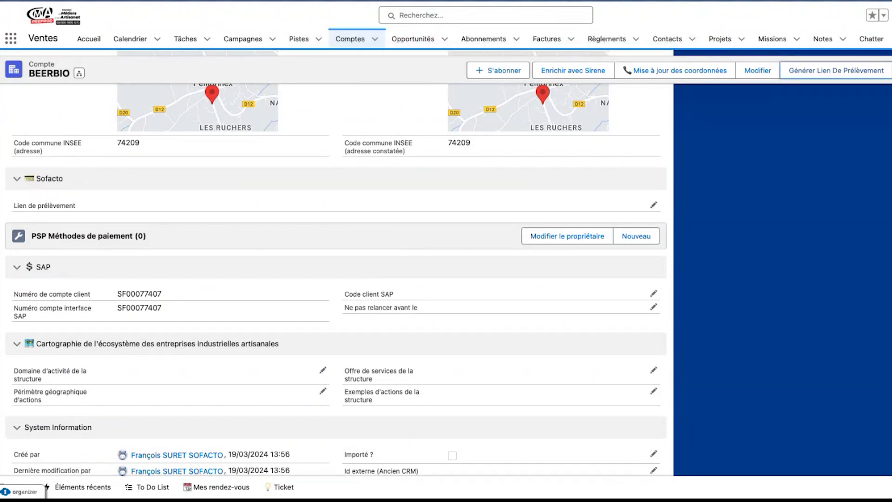
{"action": "key", "text": "super+r"}
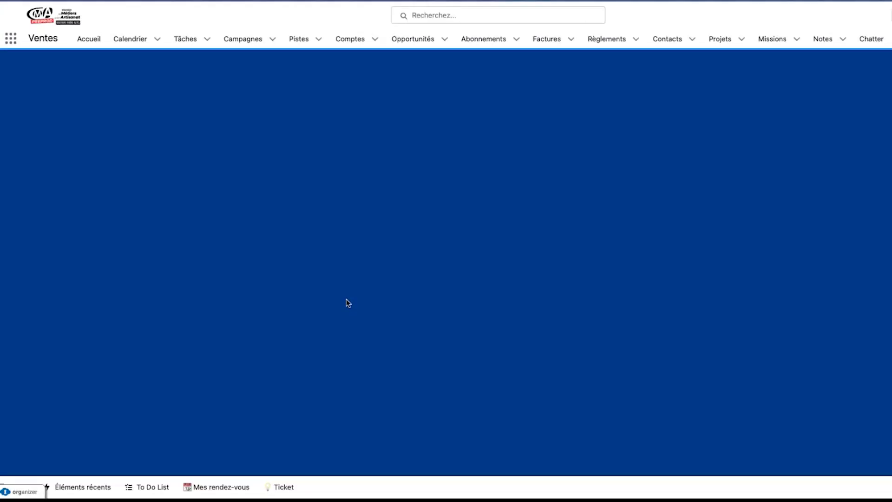
{"action": "scroll", "coordinate": [354, 291], "scroll_direction": "down", "scroll_amount": 15}
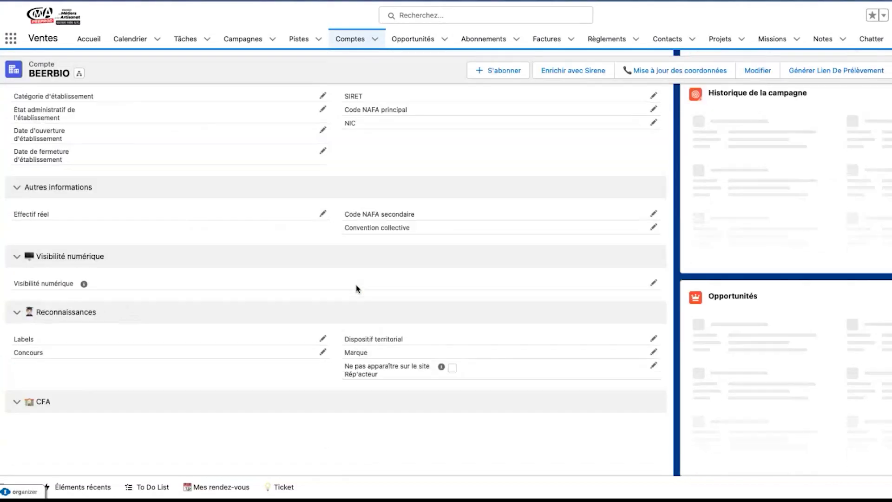
{"action": "scroll", "coordinate": [355, 288], "scroll_direction": "down", "scroll_amount": 8}
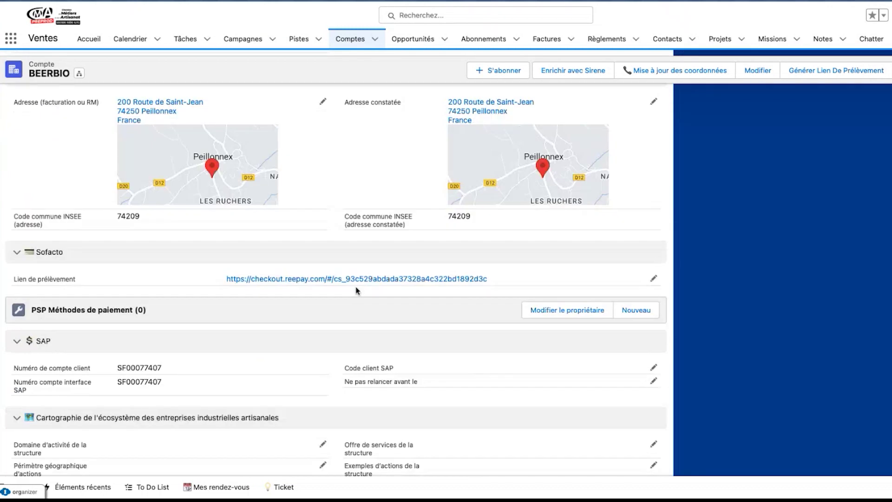
Open the generated checkout link and choose SEPA Direct Debit as the payment method.
{"action": "left_click", "coordinate": [354, 281]}
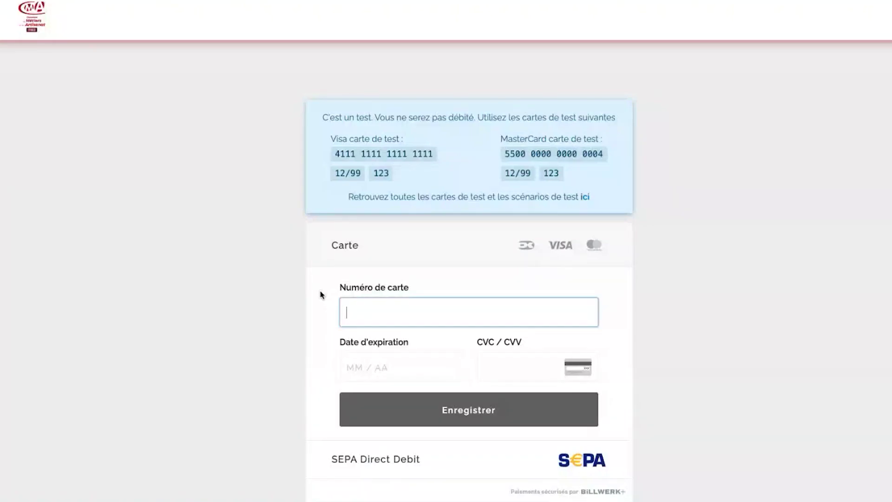
{"action": "scroll", "coordinate": [273, 281], "scroll_direction": "down", "scroll_amount": 1}
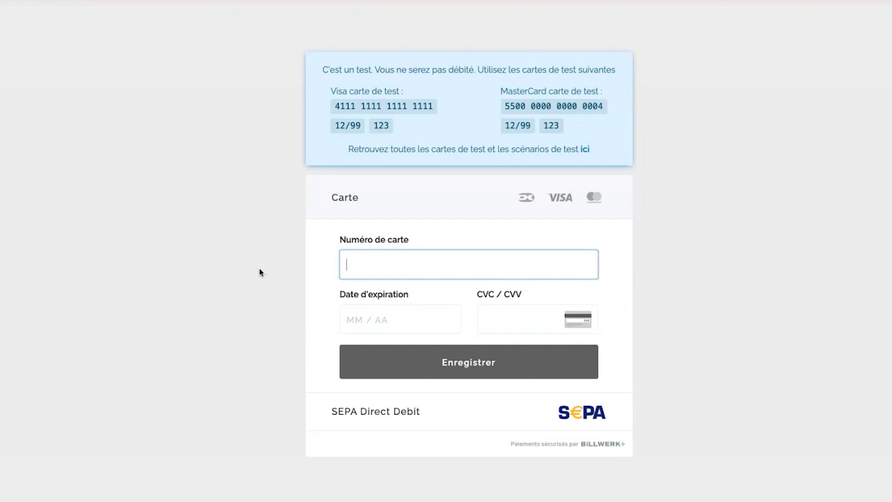
{"action": "left_click", "coordinate": [357, 417]}
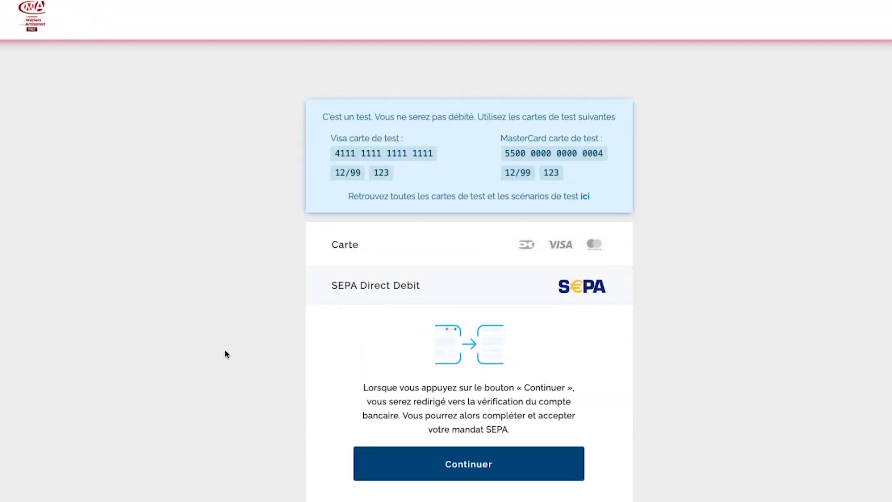
{"action": "scroll", "coordinate": [224, 350], "scroll_direction": "down", "scroll_amount": 2}
{"action": "left_click", "coordinate": [482, 407]}
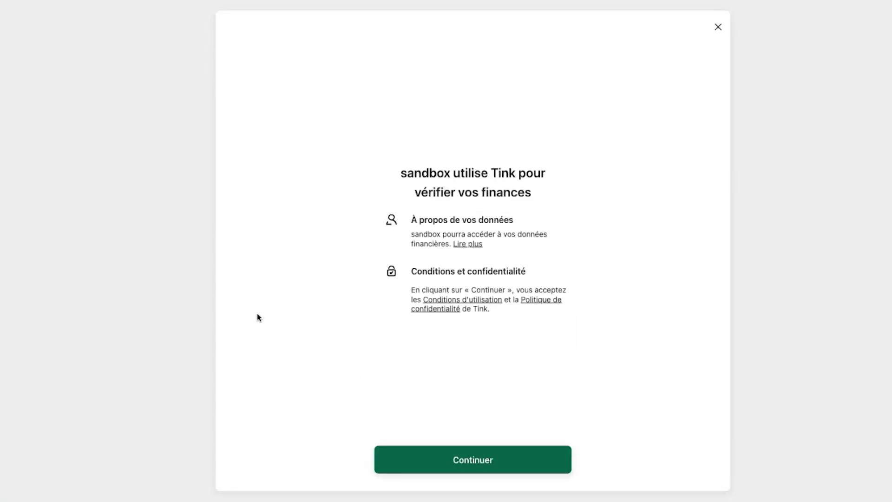
Verify the bank through Tink Demo Bank (Autre) and select Checking Account 2.
{"action": "left_click", "coordinate": [486, 458]}
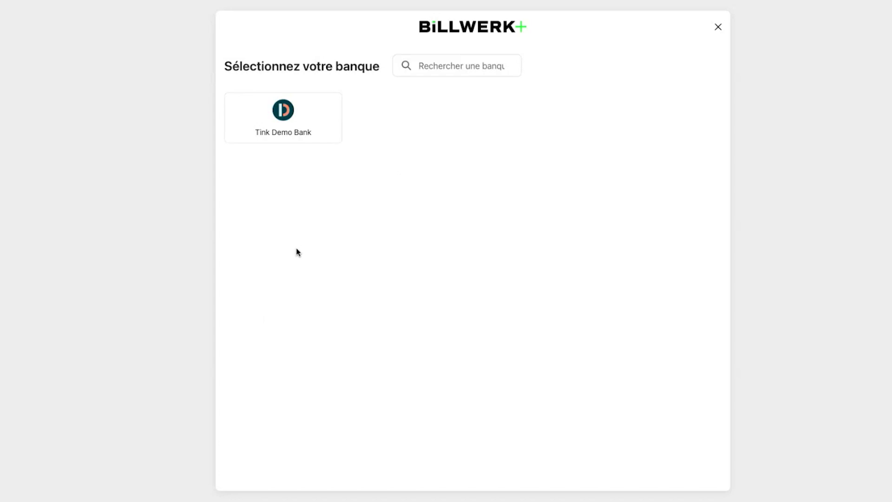
{"action": "left_click", "coordinate": [266, 124]}
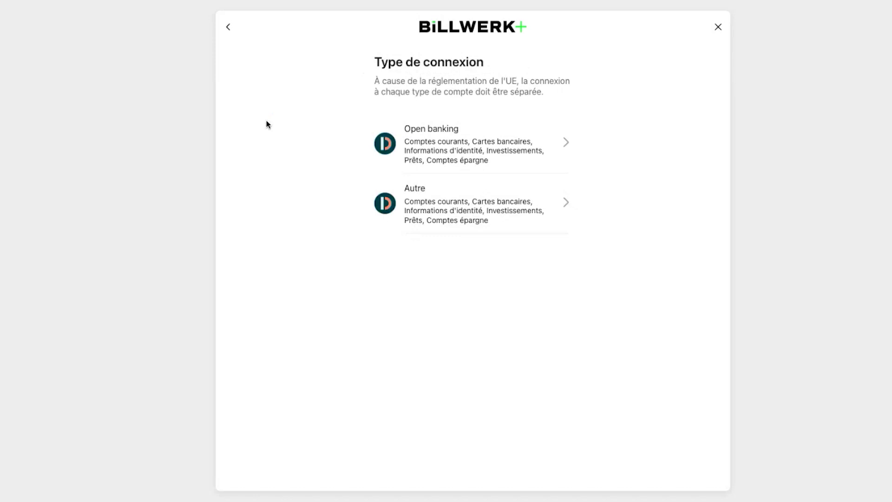
{"action": "left_click", "coordinate": [463, 215]}
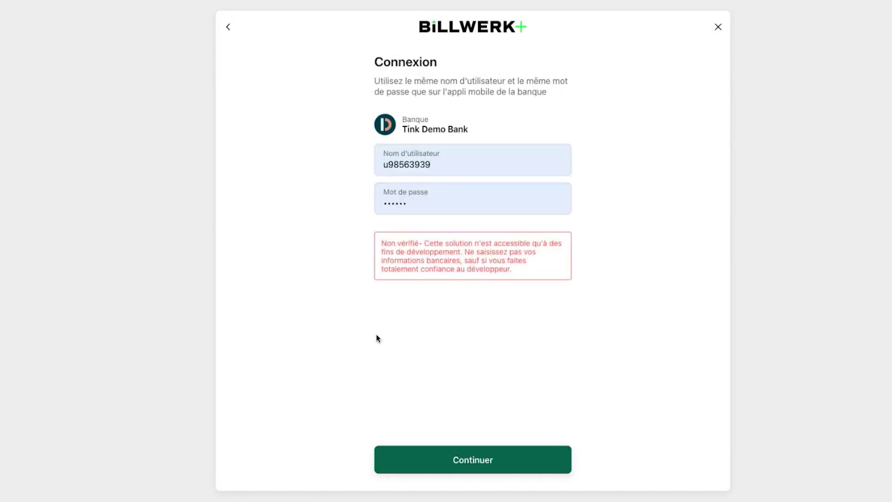
{"action": "left_click", "coordinate": [510, 460]}
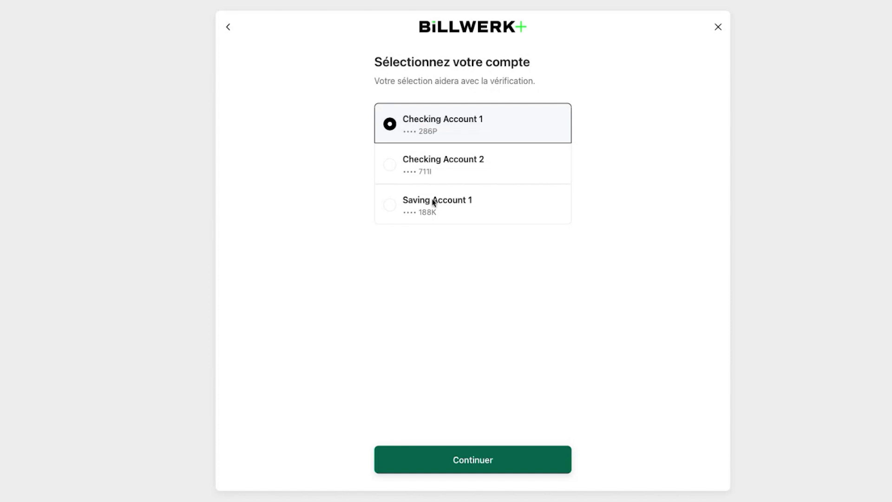
{"action": "left_click", "coordinate": [391, 165]}
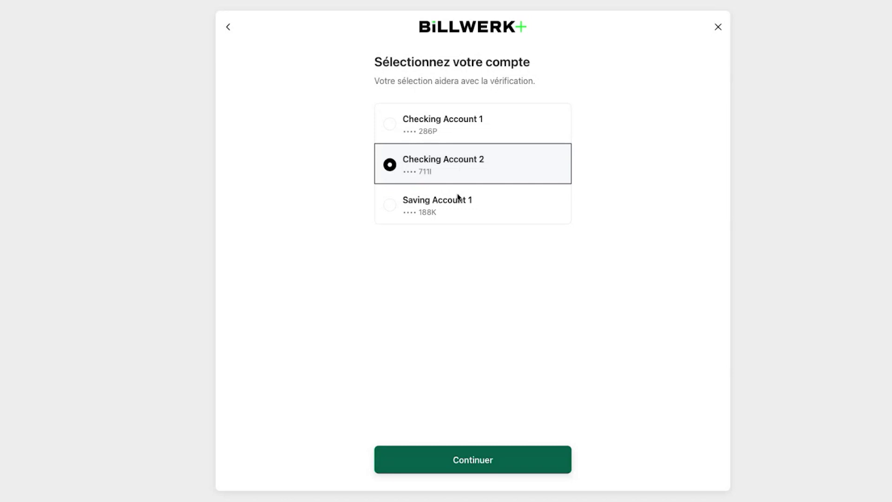
{"action": "left_click", "coordinate": [485, 470]}
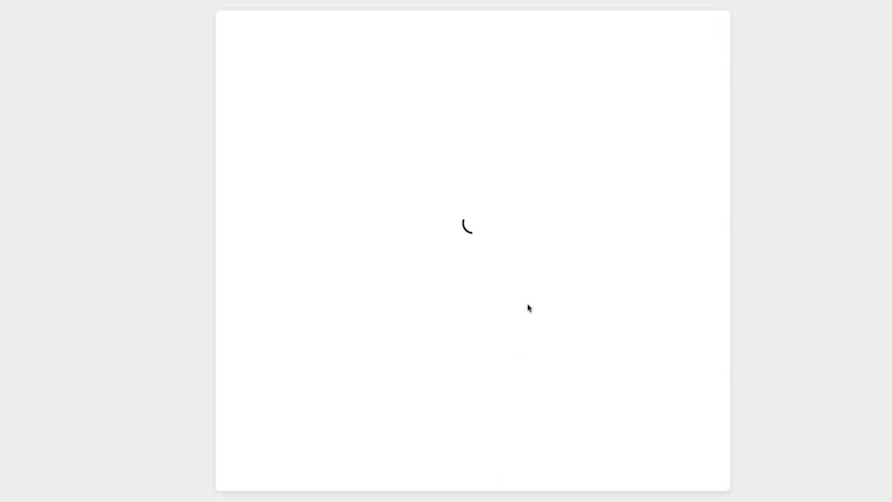
Enter the account holder's name in Nom and set Pays to France.
{"action": "scroll", "coordinate": [497, 262], "scroll_direction": "down", "scroll_amount": 6}
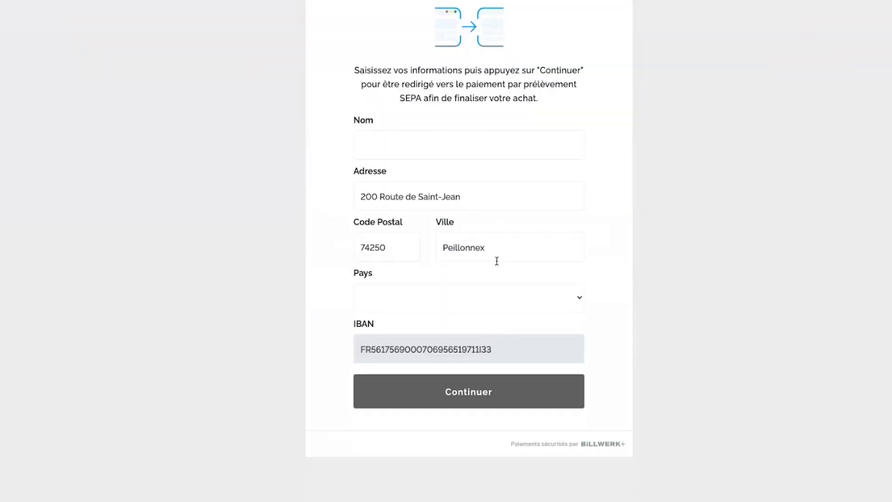
{"action": "left_click", "coordinate": [423, 144]}
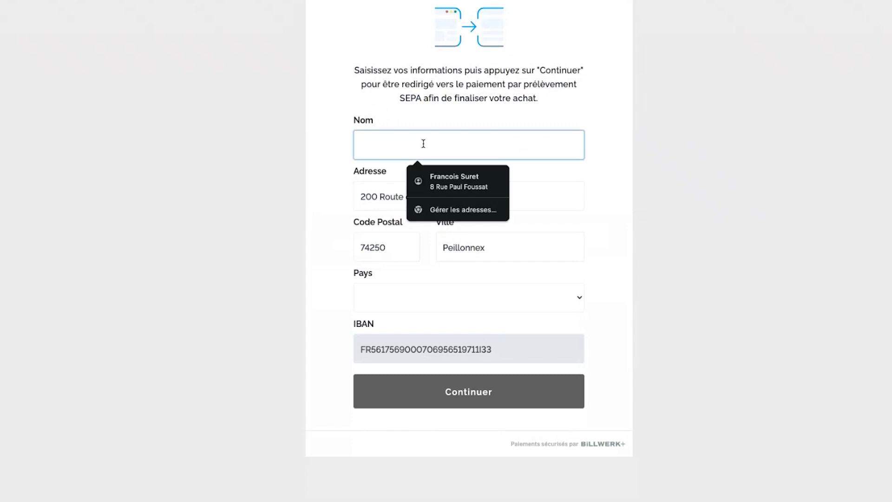
{"action": "type", "text": "Monsieur"}
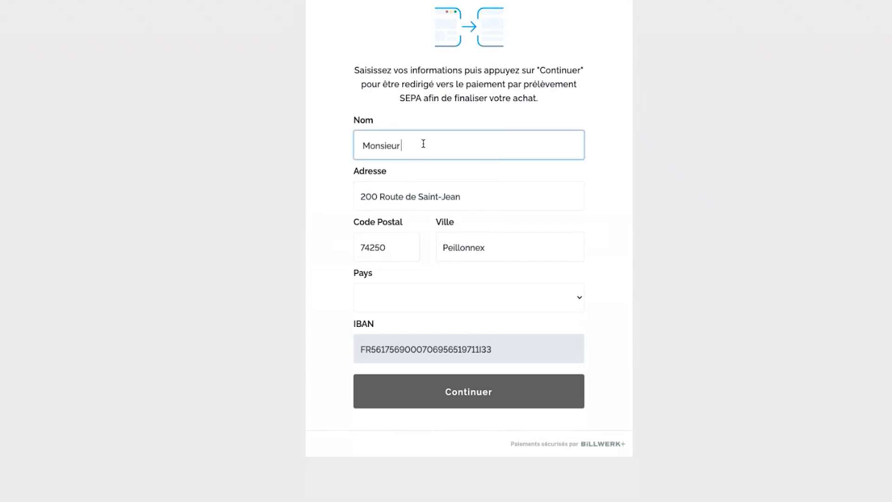
{"action": "type", "text": " DEO"}
{"action": "key", "text": "BackSpace"}
{"action": "type", "text": "MO"}
{"action": "left_click", "coordinate": [531, 297]}
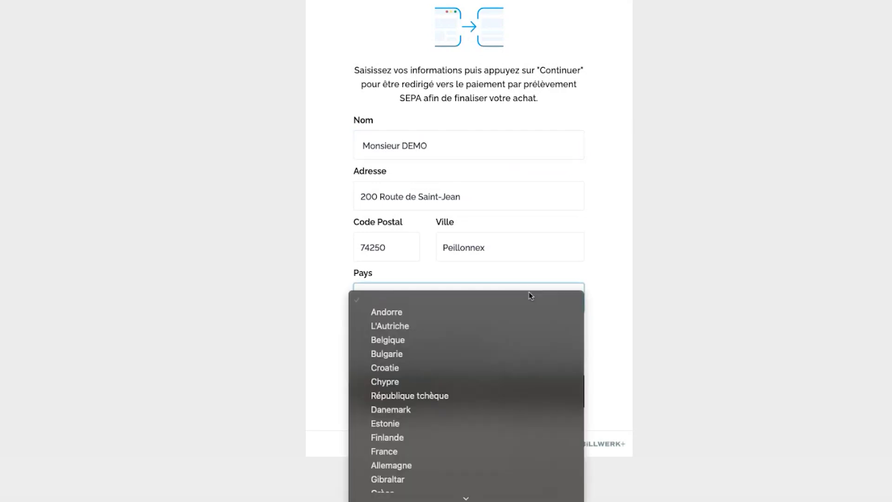
{"action": "left_click", "coordinate": [441, 451]}
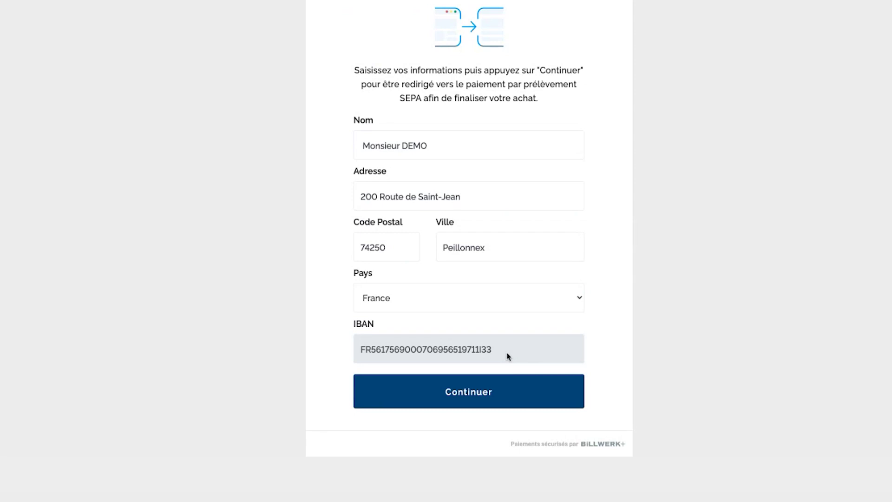
Submit the SEPA payment details and accept the SEPA mandate.
{"action": "scroll", "coordinate": [511, 315], "scroll_direction": "up", "scroll_amount": 5}
{"action": "scroll", "coordinate": [513, 311], "scroll_direction": "down", "scroll_amount": 5}
{"action": "left_click", "coordinate": [460, 398]}
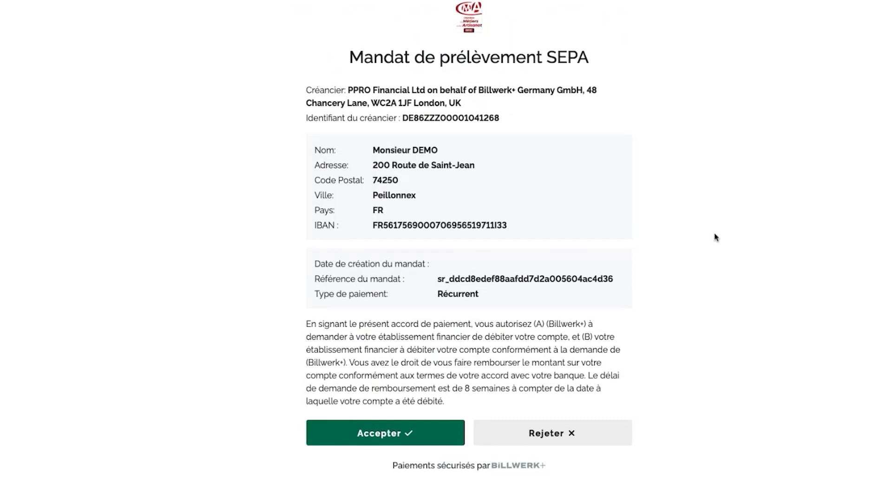
{"action": "left_click", "coordinate": [398, 433]}
{"action": "left_click", "coordinate": [371, 441]}
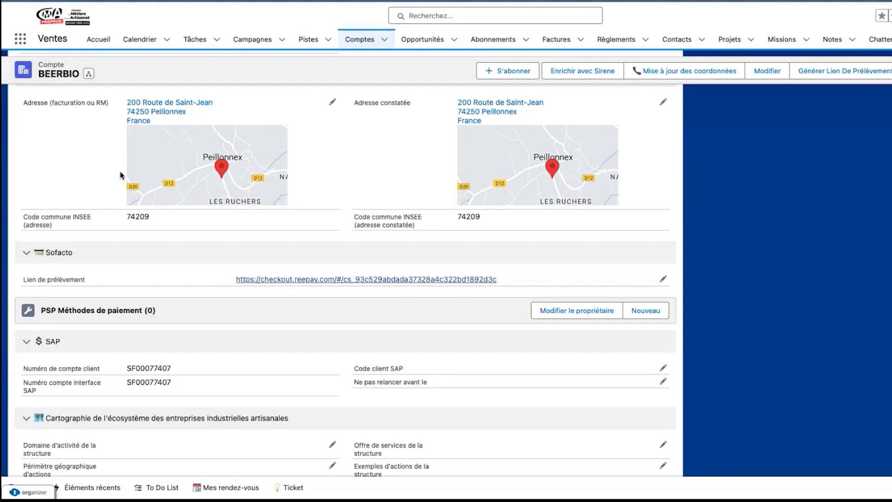
Reload BEERBIO's account and open its new payment method record PSP-00003.
{"action": "key", "text": "super+r"}
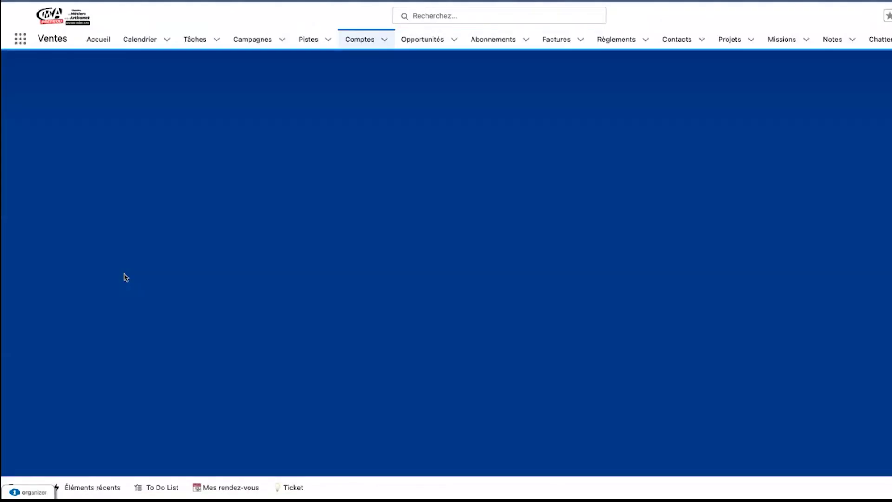
{"action": "scroll", "coordinate": [222, 247], "scroll_direction": "down", "scroll_amount": 10}
{"action": "scroll", "coordinate": [223, 251], "scroll_direction": "down", "scroll_amount": 15}
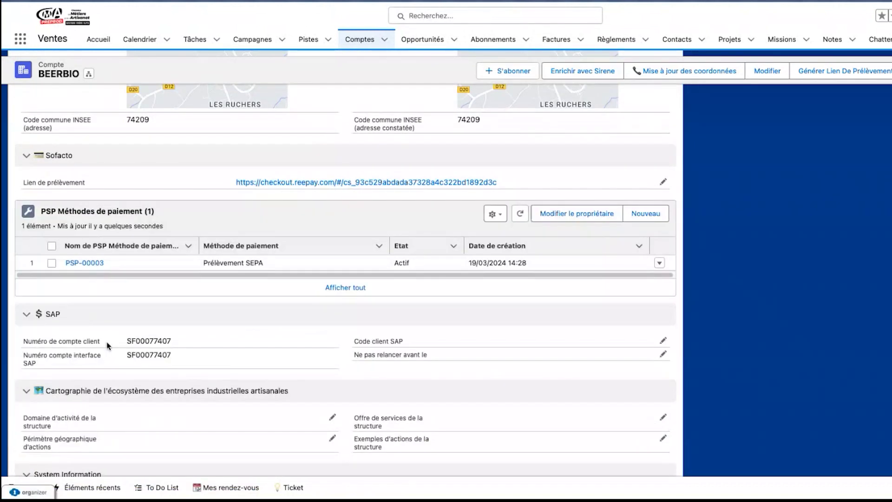
{"action": "left_click", "coordinate": [96, 262]}
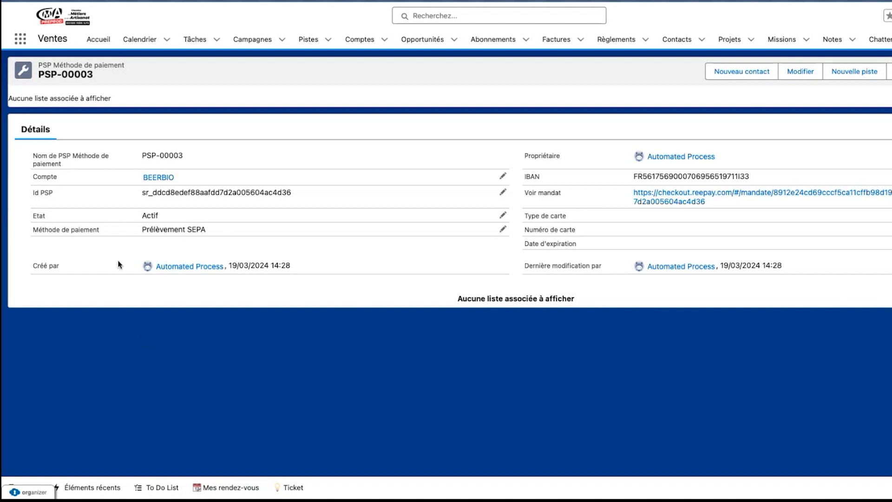
{"action": "left_click", "coordinate": [646, 201]}
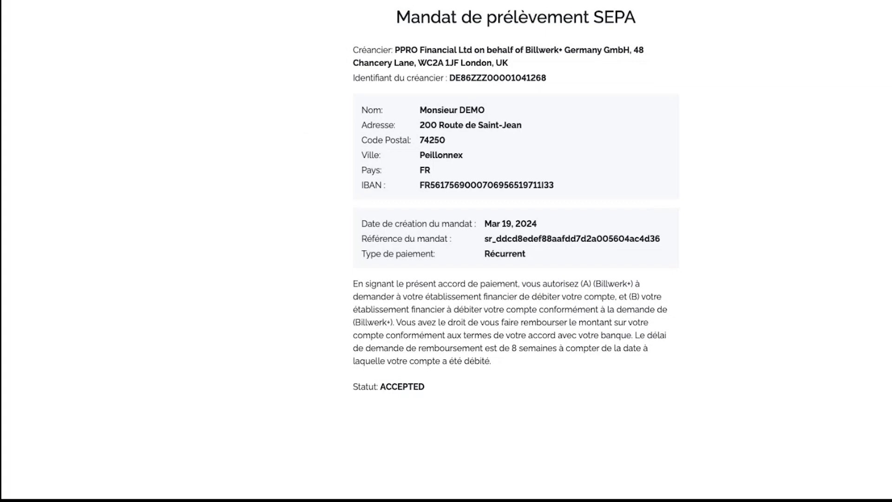
{"action": "key", "text": "super+w"}
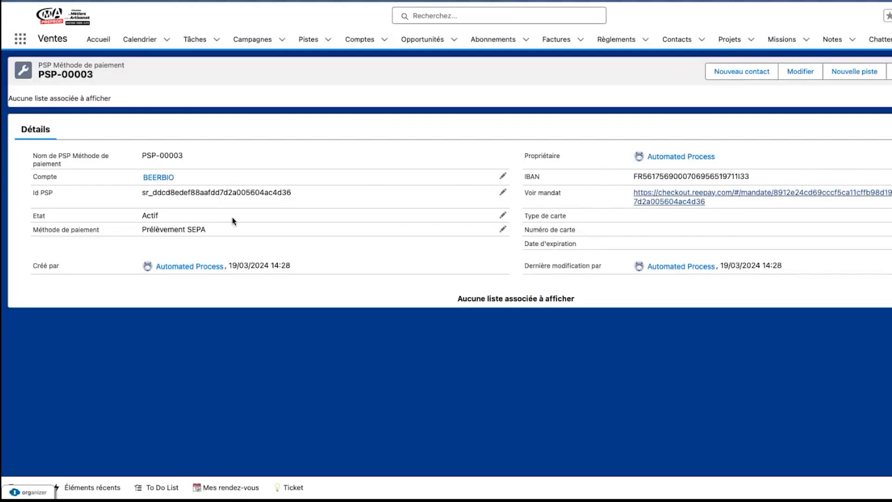
Open BEERBIO's opportunity Autres - 20240319 and close it as Fermée Gagnée.
{"action": "left_click", "coordinate": [356, 44]}
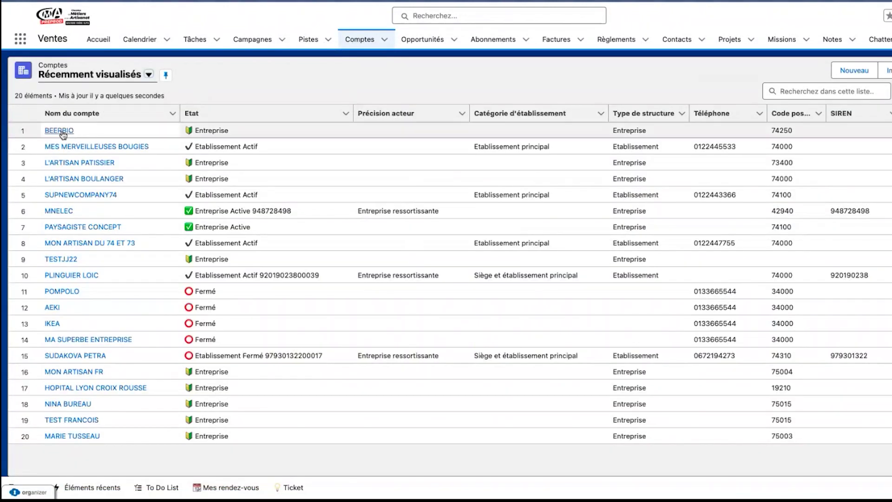
{"action": "left_click", "coordinate": [59, 131]}
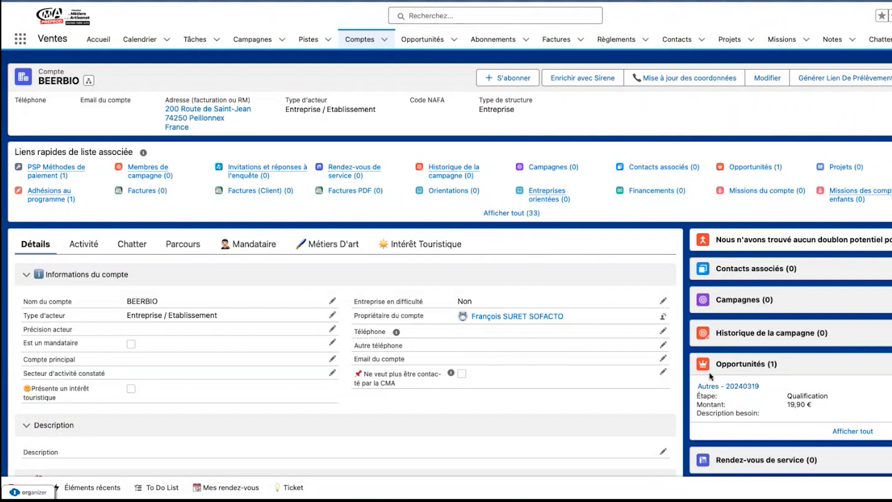
{"action": "left_click", "coordinate": [716, 388]}
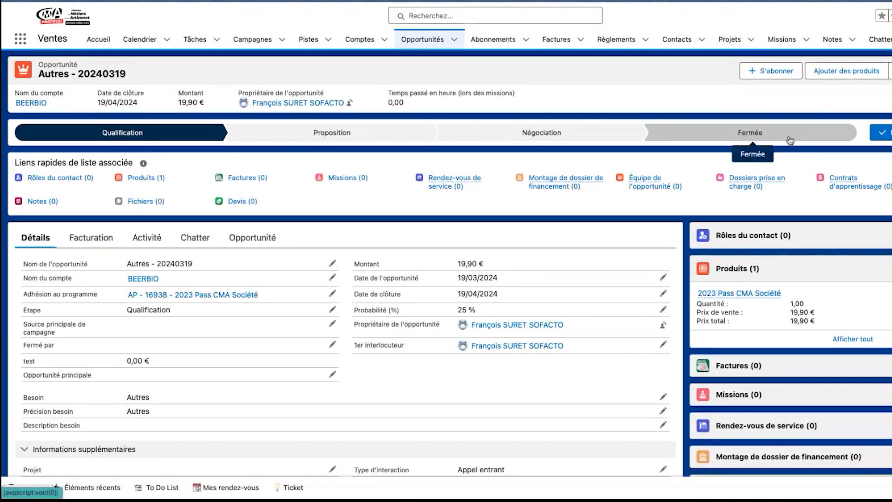
{"action": "left_click", "coordinate": [788, 138]}
{"action": "left_click", "coordinate": [887, 132]}
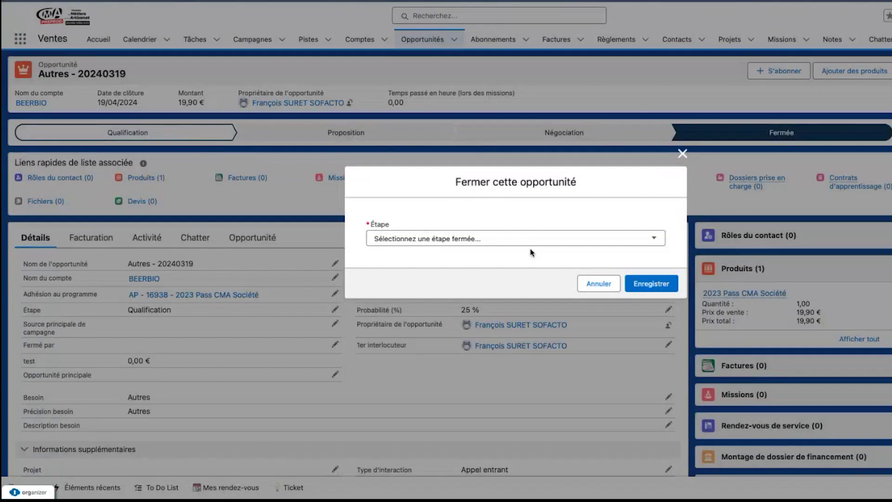
{"action": "left_click", "coordinate": [492, 238]}
{"action": "left_click", "coordinate": [472, 252]}
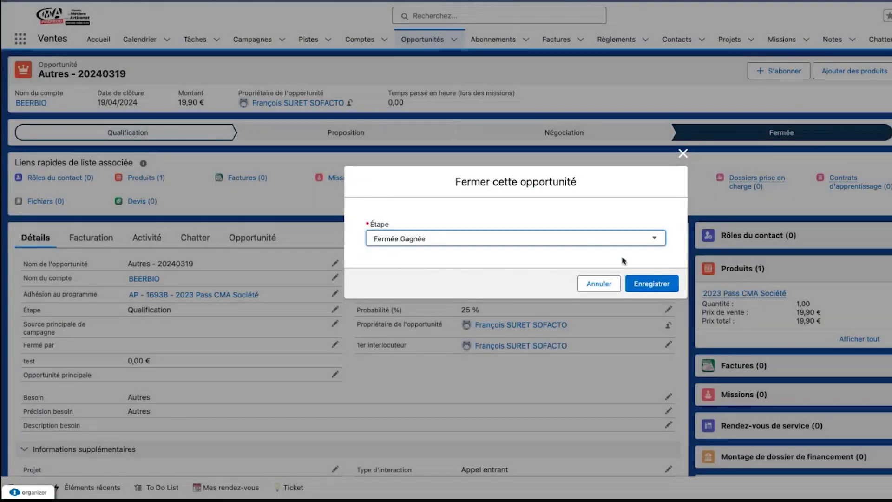
{"action": "left_click", "coordinate": [645, 282]}
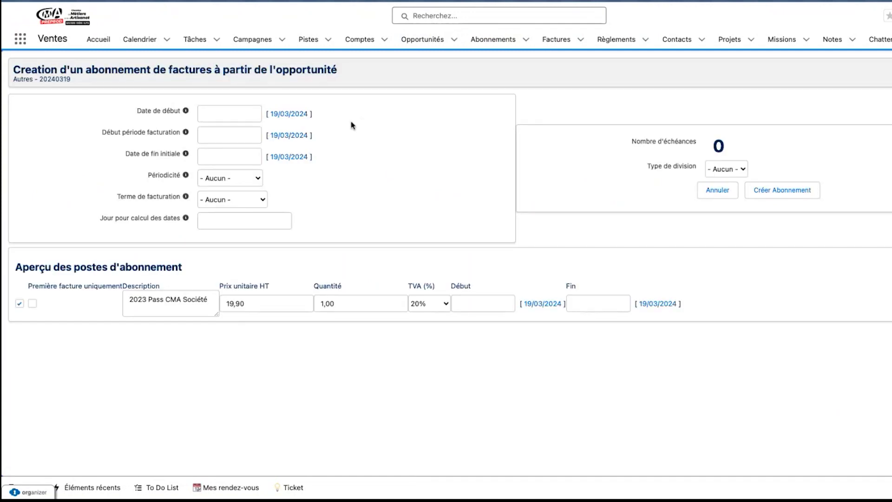
Set the start dates to 19/03/2024 and the initial end date to 18/03/2025.
{"action": "left_click", "coordinate": [299, 116]}
{"action": "left_click", "coordinate": [294, 135]}
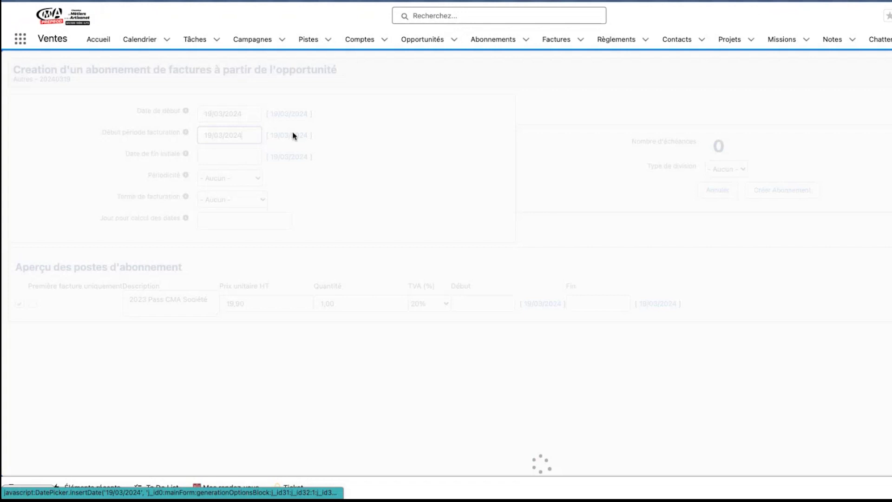
{"action": "left_click", "coordinate": [289, 156]}
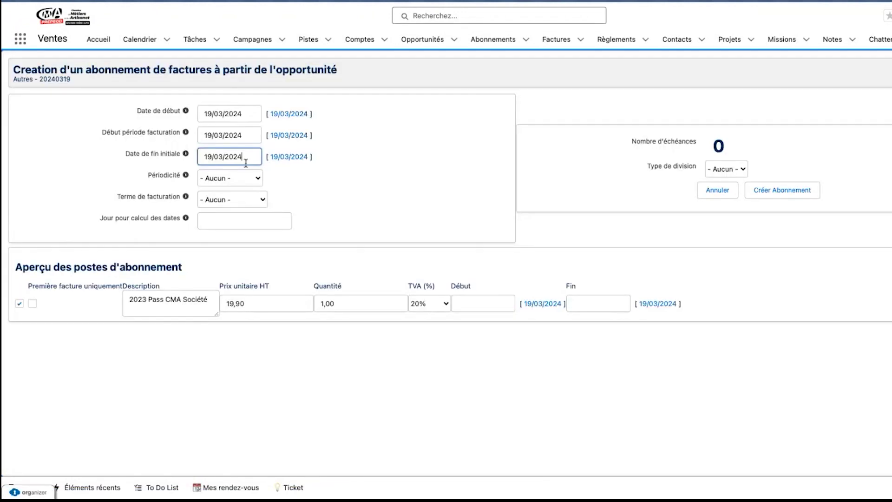
{"action": "key", "text": "BackSpace"}
{"action": "type", "text": "5"}
{"action": "left_click", "coordinate": [210, 156]}
{"action": "key", "text": "BackSpace"}
{"action": "type", "text": "8"}
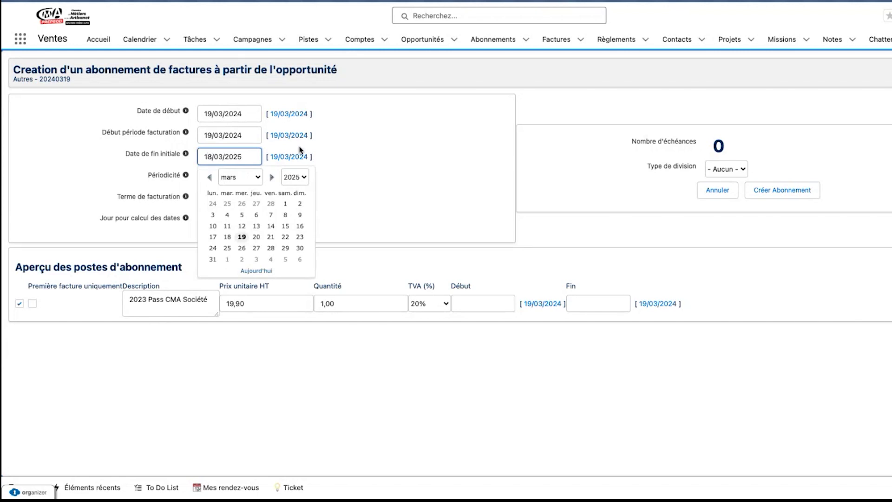
{"action": "left_click", "coordinate": [388, 218]}
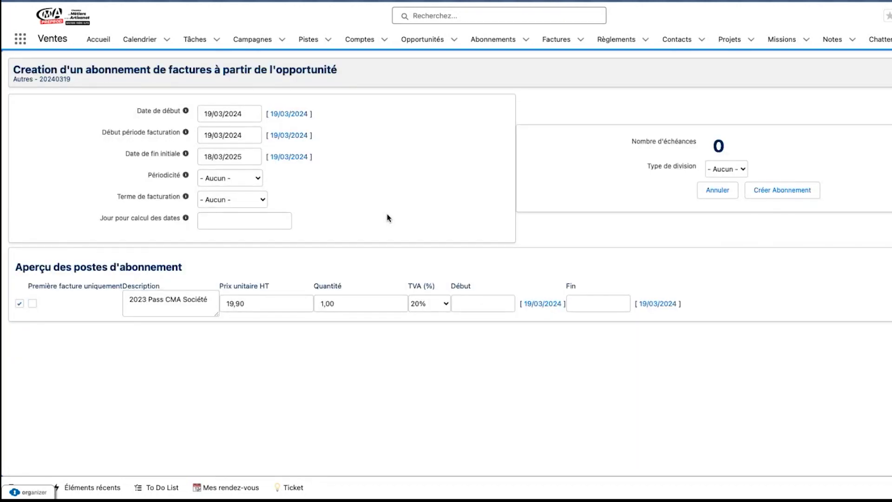
Choose Mensuelle periodicity and A échoir term, then create the subscription.
{"action": "left_click", "coordinate": [247, 178]}
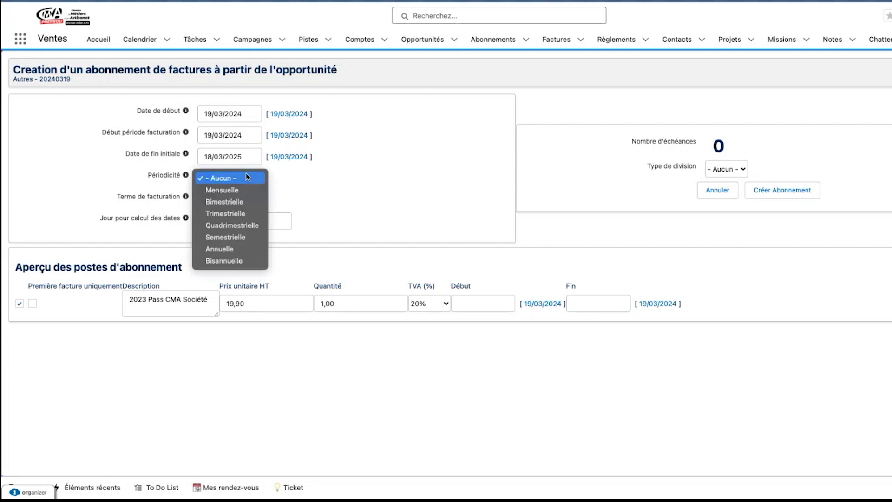
{"action": "left_click", "coordinate": [241, 192]}
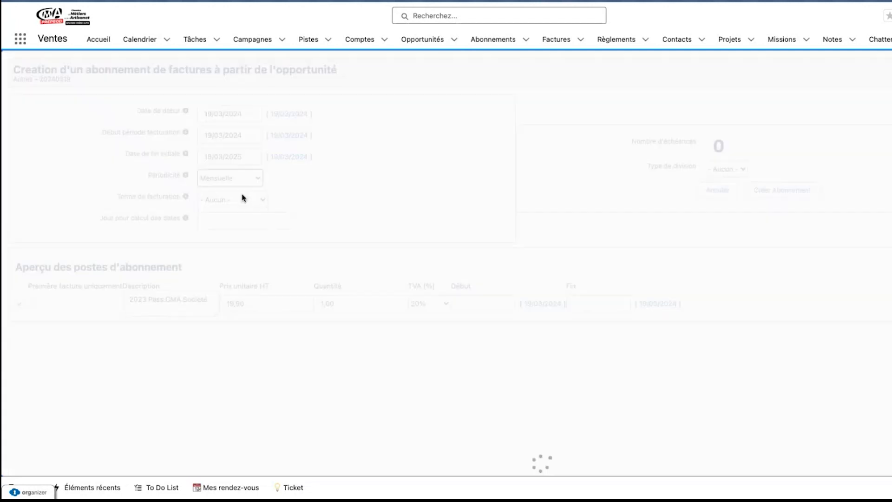
{"action": "left_click", "coordinate": [248, 201]}
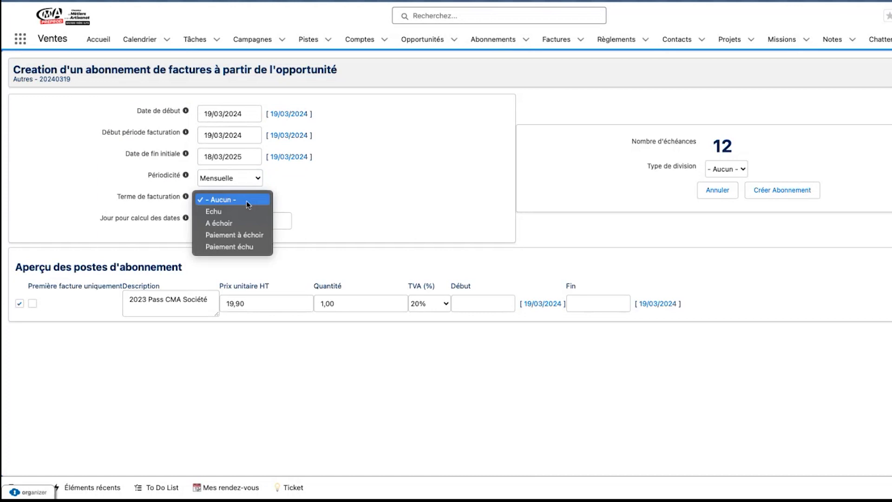
{"action": "left_click", "coordinate": [247, 223]}
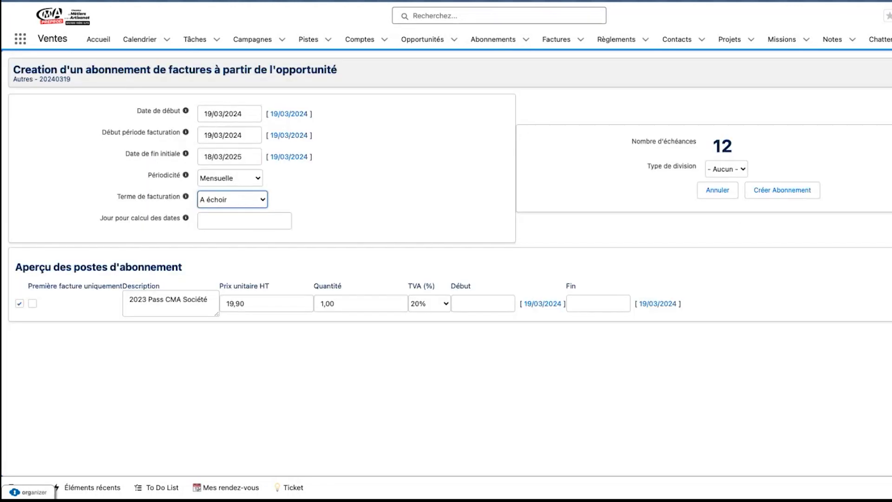
{"action": "left_click", "coordinate": [787, 192]}
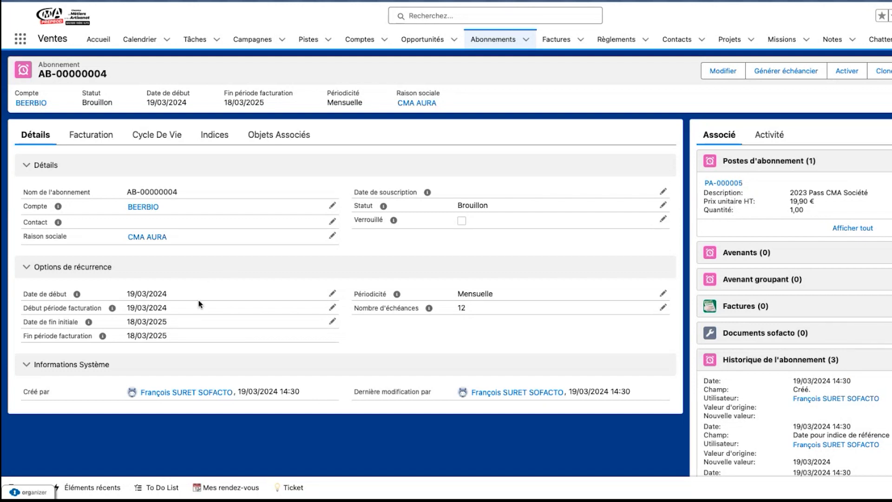
Set the subscription's payment terms to Comptant and payment mode to B+ Payments récurrents.
{"action": "left_click", "coordinate": [72, 140]}
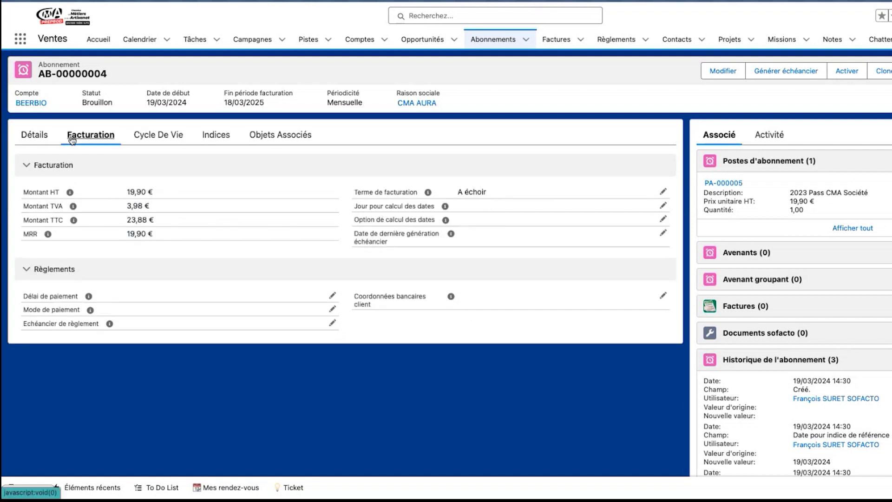
{"action": "left_click", "coordinate": [333, 295]}
{"action": "scroll", "coordinate": [302, 325], "scroll_direction": "down", "scroll_amount": 1}
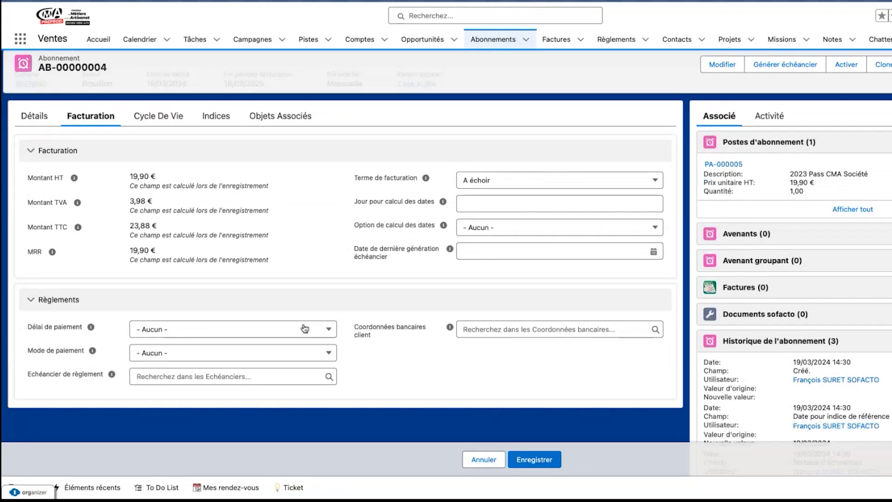
{"action": "left_click", "coordinate": [304, 328]}
{"action": "scroll", "coordinate": [364, 291], "scroll_direction": "down", "scroll_amount": 2}
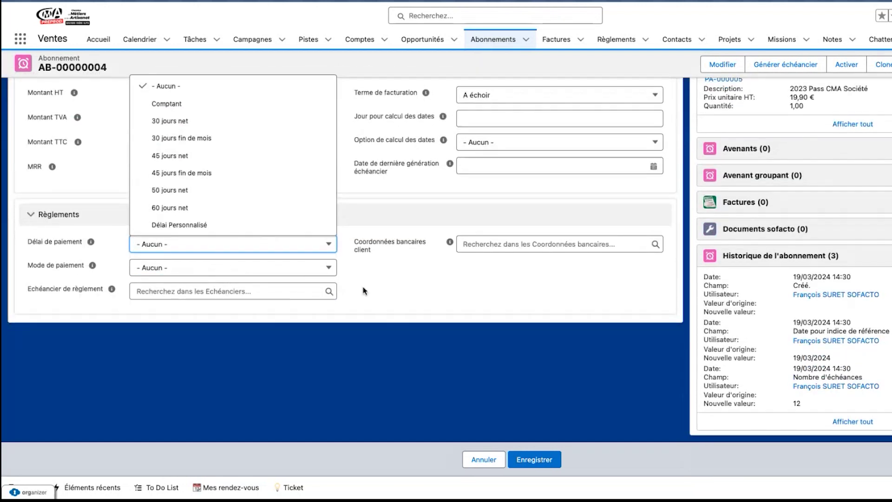
{"action": "scroll", "coordinate": [372, 316], "scroll_direction": "up", "scroll_amount": 2}
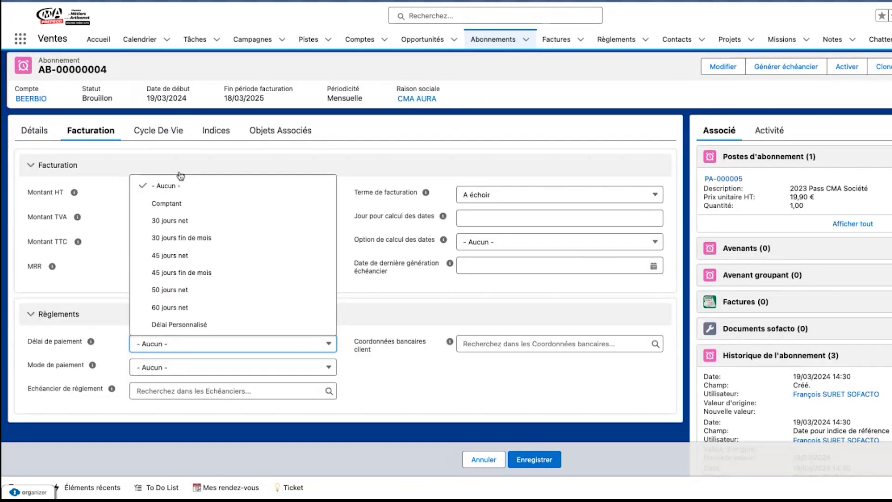
{"action": "left_click", "coordinate": [171, 203]}
{"action": "left_click", "coordinate": [235, 381]}
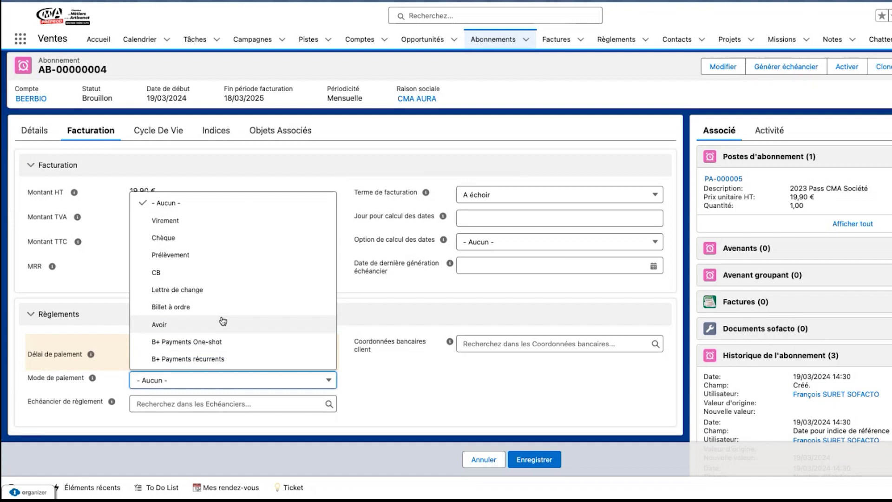
{"action": "left_click", "coordinate": [223, 360]}
Link payment method PSP-00003, set debit day 19, and save.
{"action": "scroll", "coordinate": [237, 293], "scroll_direction": "down", "scroll_amount": 2}
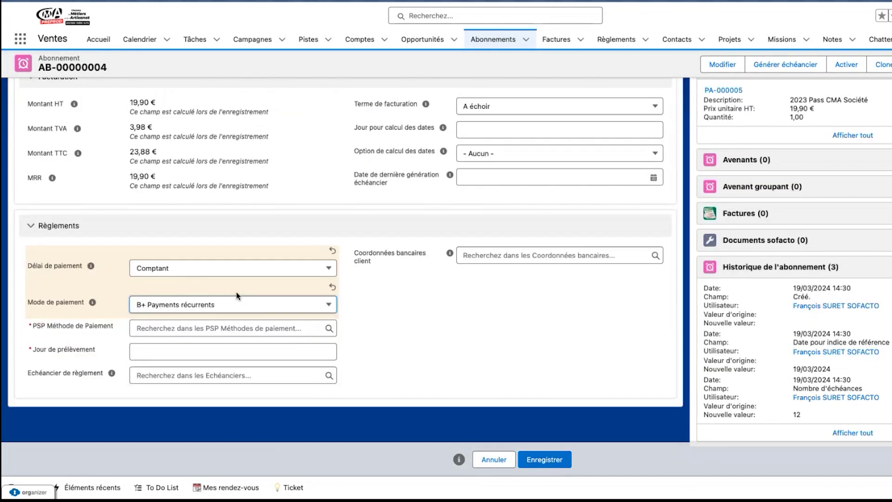
{"action": "left_click", "coordinate": [209, 317]}
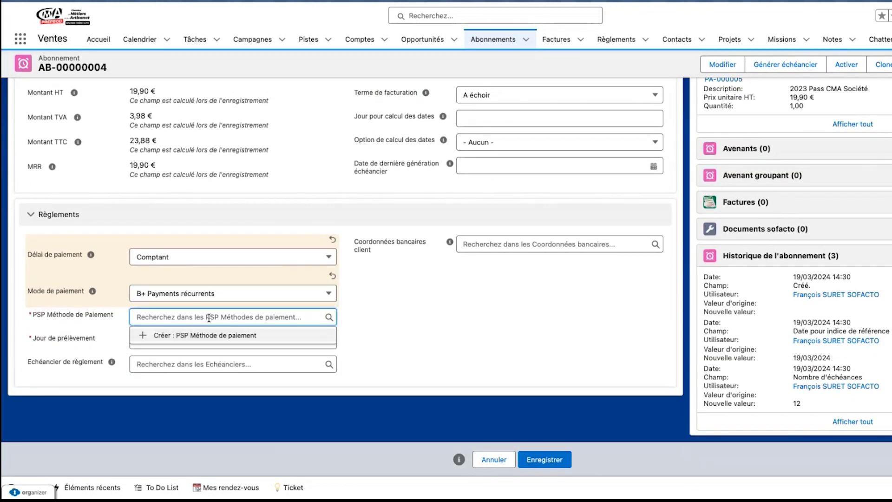
{"action": "type", "text": "psp"}
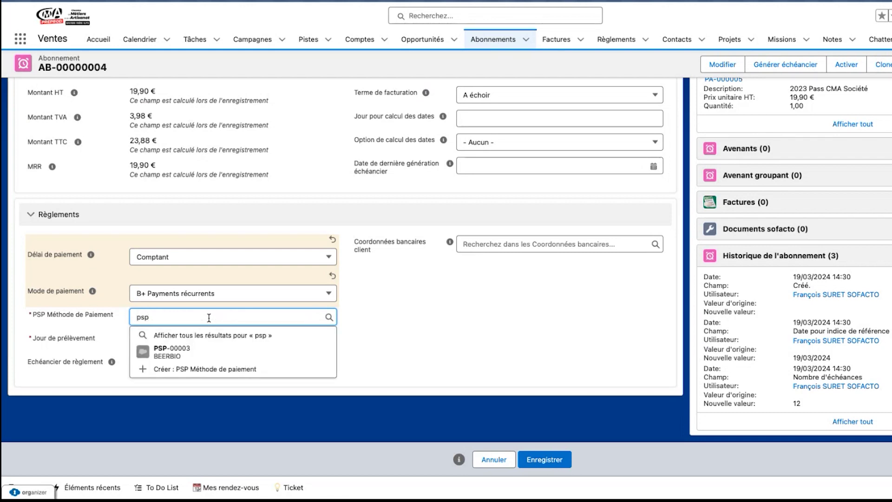
{"action": "left_click", "coordinate": [209, 354]}
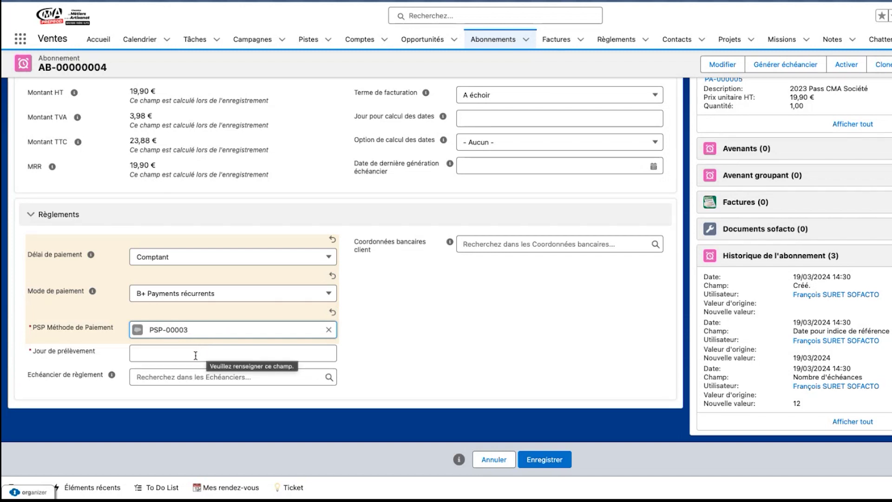
{"action": "left_click", "coordinate": [196, 357]}
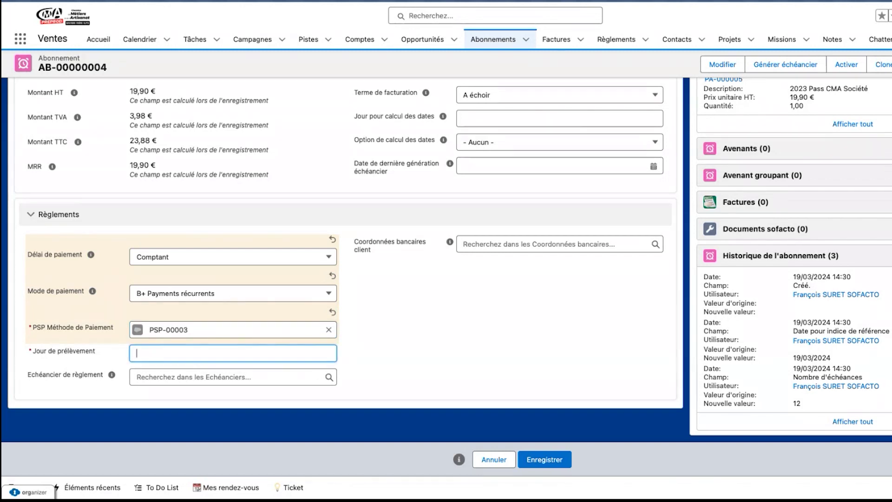
{"action": "key", "text": "Return"}
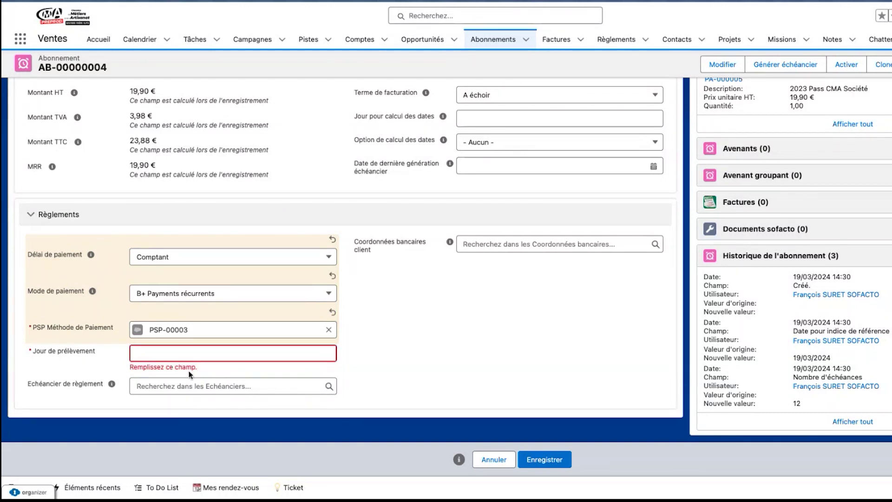
{"action": "type", "text": "19"}
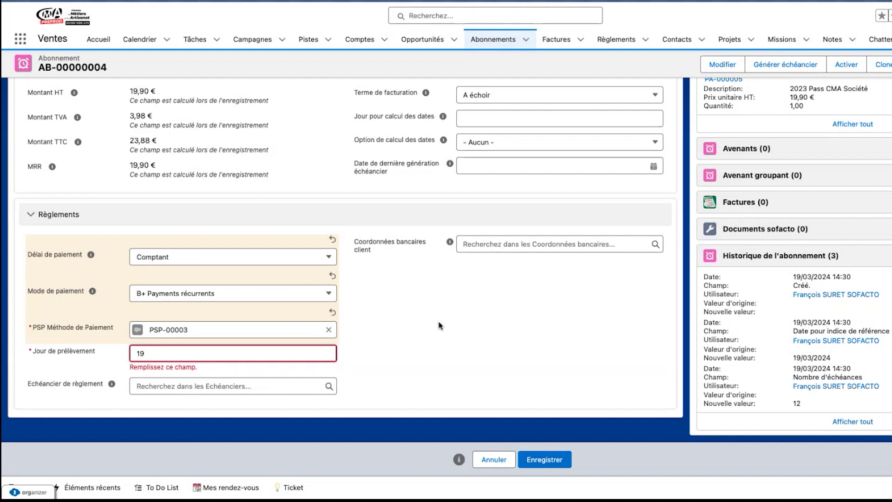
{"action": "left_click", "coordinate": [537, 462]}
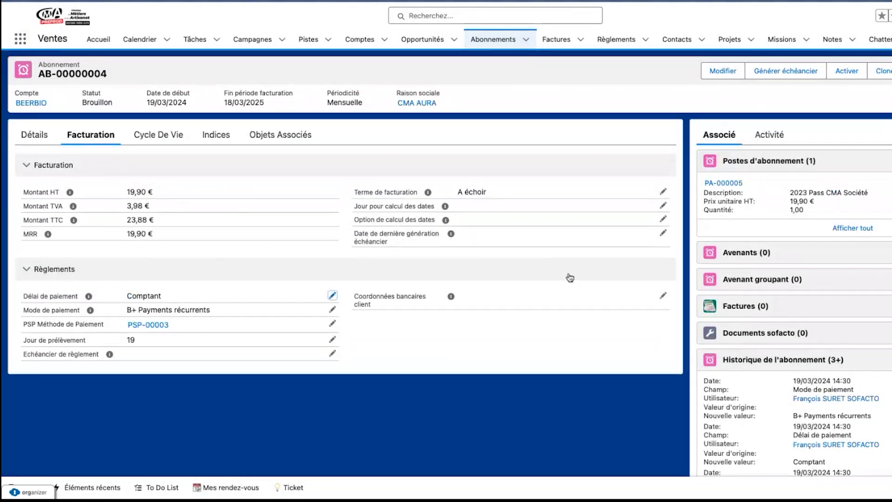
Activate AB-00000004, generate its invoice schedule, and open the Factures list.
{"action": "left_click", "coordinate": [846, 71]}
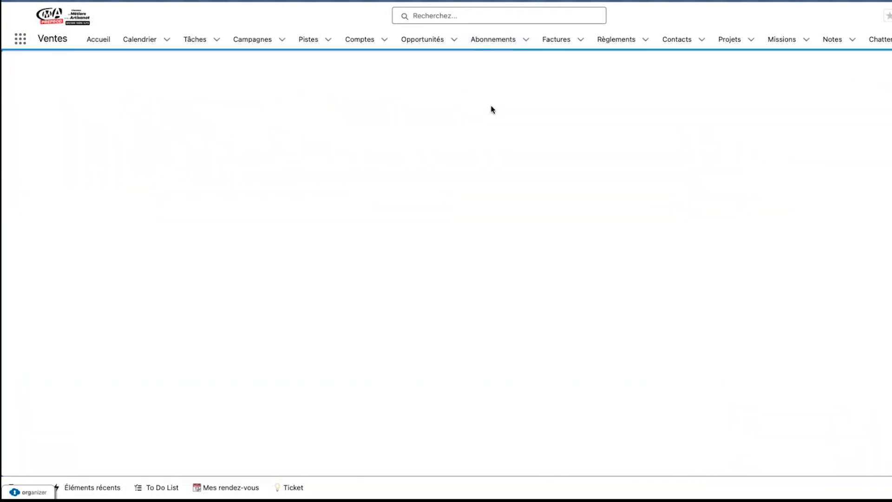
{"action": "left_click", "coordinate": [546, 213]}
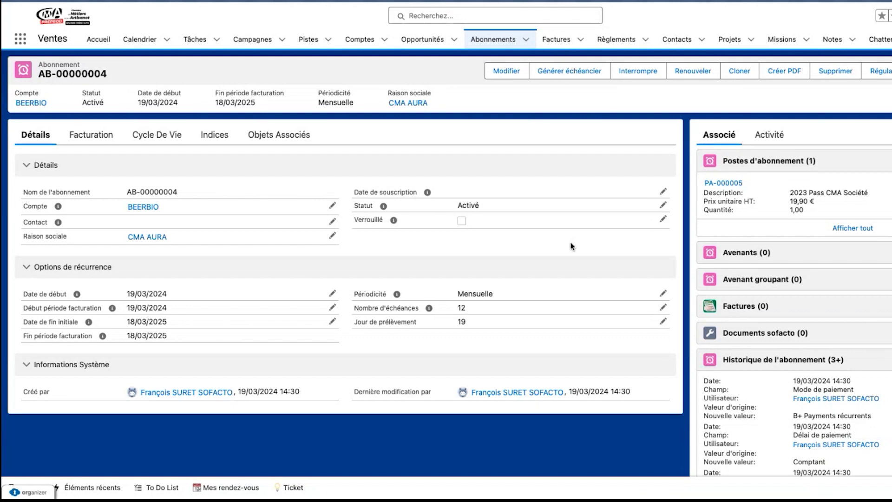
{"action": "left_click", "coordinate": [576, 77]}
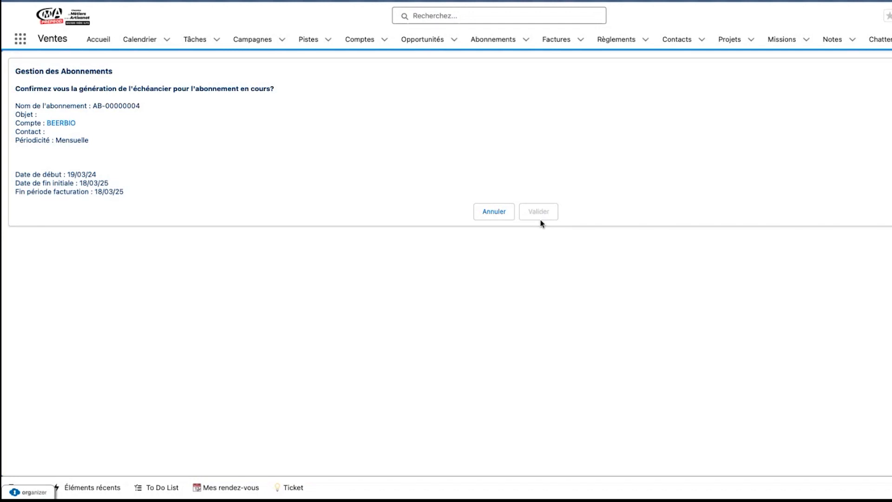
{"action": "left_click", "coordinate": [540, 219]}
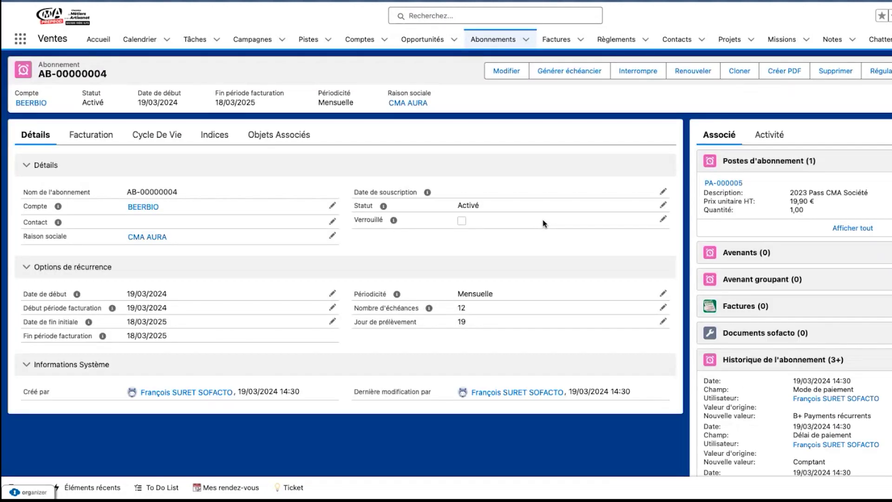
{"action": "left_click", "coordinate": [738, 307]}
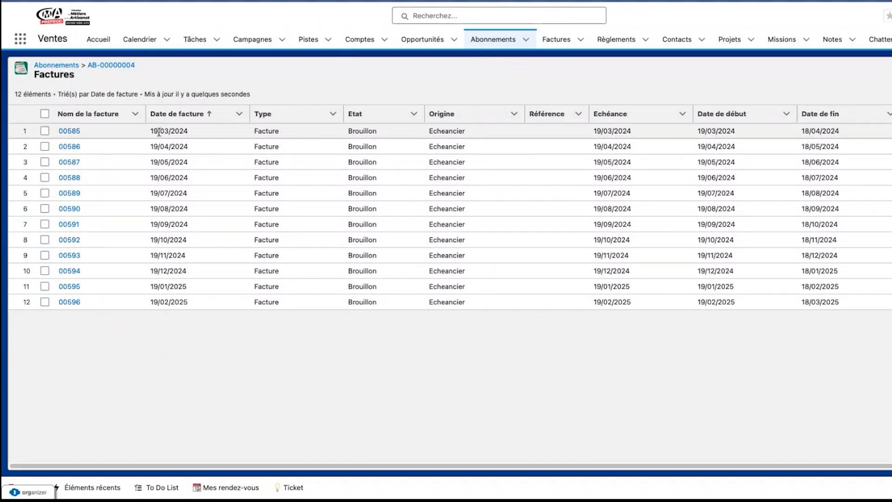
On invoice 00585, set Antenne to 74 - Haute-Savoie and Etat to Emise, then save.
{"action": "left_click", "coordinate": [69, 132]}
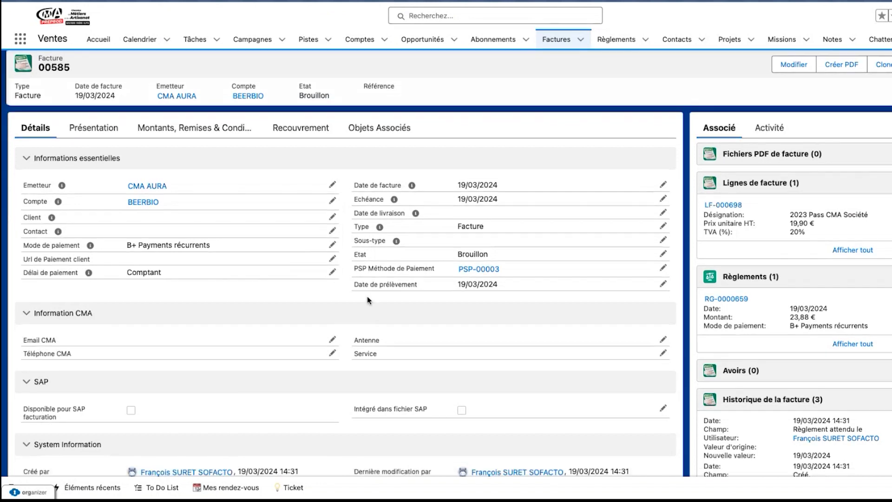
{"action": "left_click", "coordinate": [663, 339]}
{"action": "left_click", "coordinate": [538, 239]}
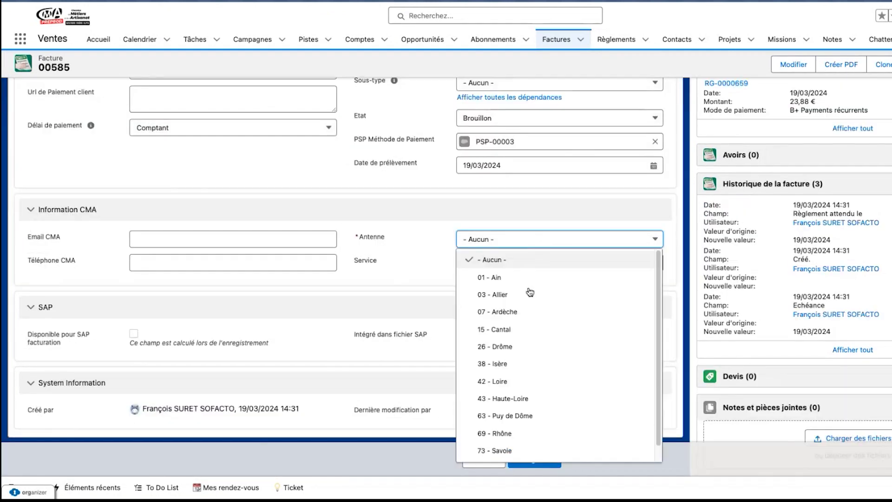
{"action": "scroll", "coordinate": [544, 435], "scroll_direction": "down", "scroll_amount": 1}
{"action": "left_click", "coordinate": [546, 451]}
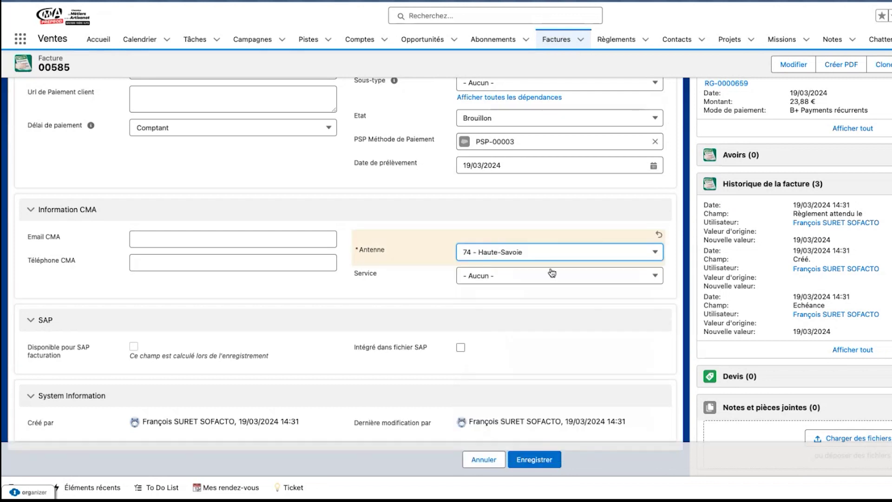
{"action": "scroll", "coordinate": [550, 272], "scroll_direction": "up", "scroll_amount": 4}
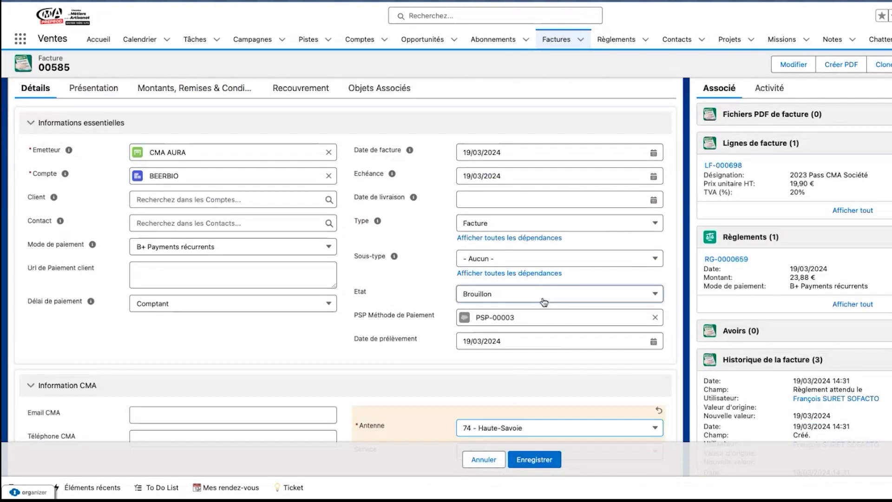
{"action": "left_click", "coordinate": [544, 302]}
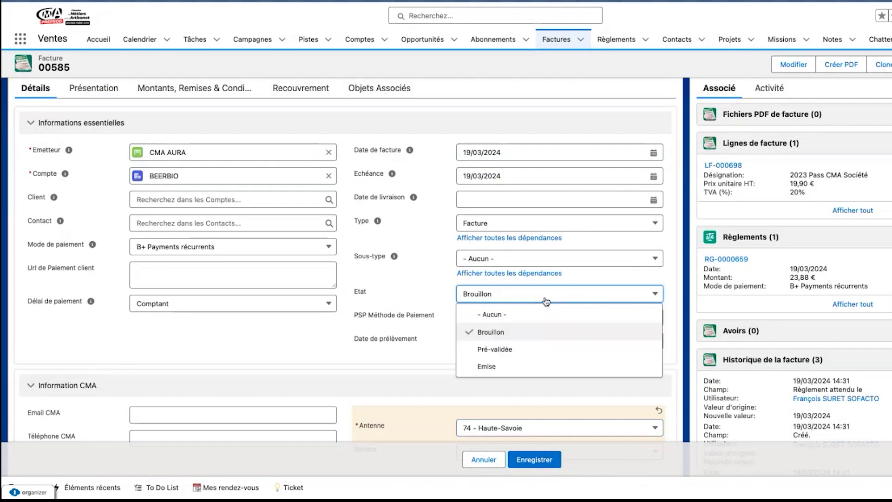
{"action": "left_click", "coordinate": [545, 364]}
{"action": "left_click", "coordinate": [541, 464]}
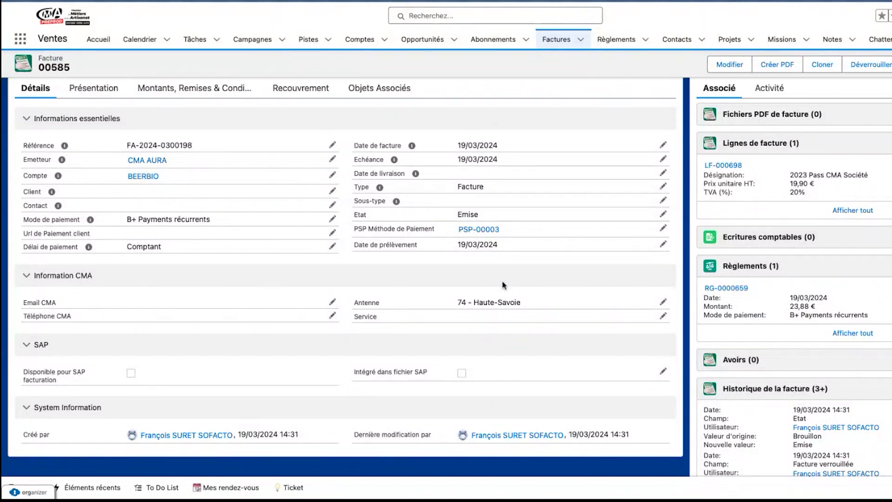
{"action": "scroll", "coordinate": [390, 288], "scroll_direction": "up", "scroll_amount": 2}
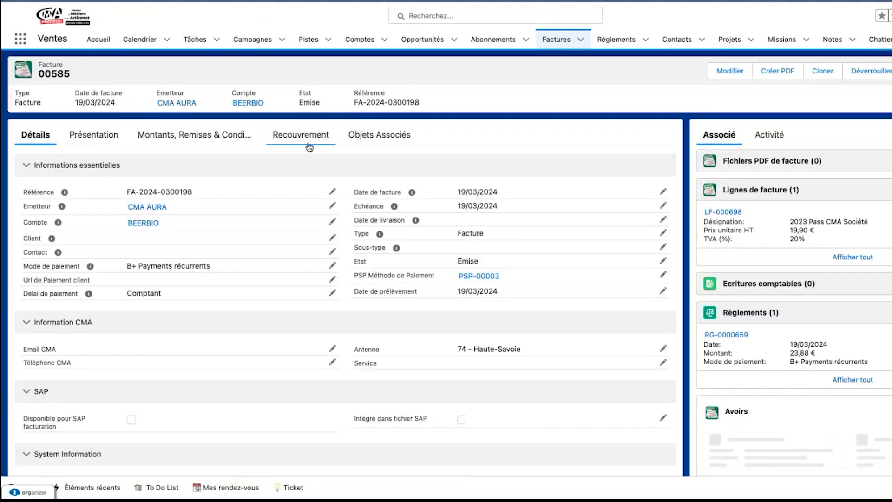
{"action": "left_click", "coordinate": [308, 148]}
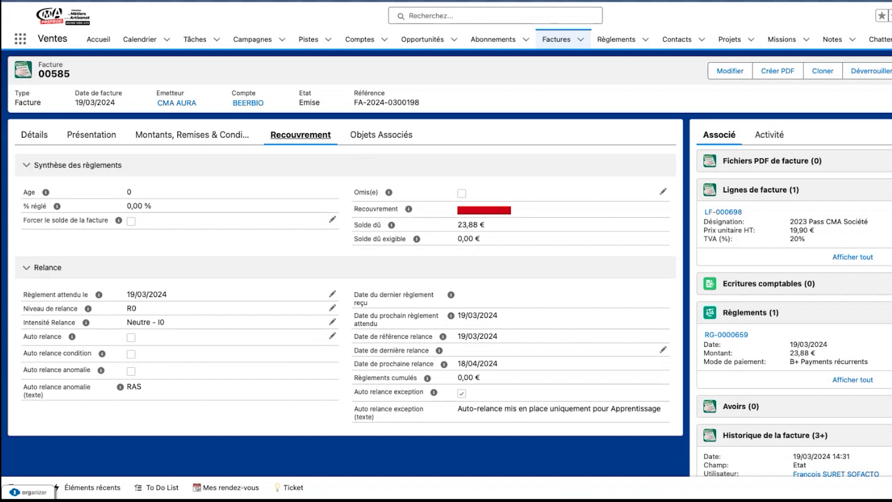
{"action": "key", "text": "super+r"}
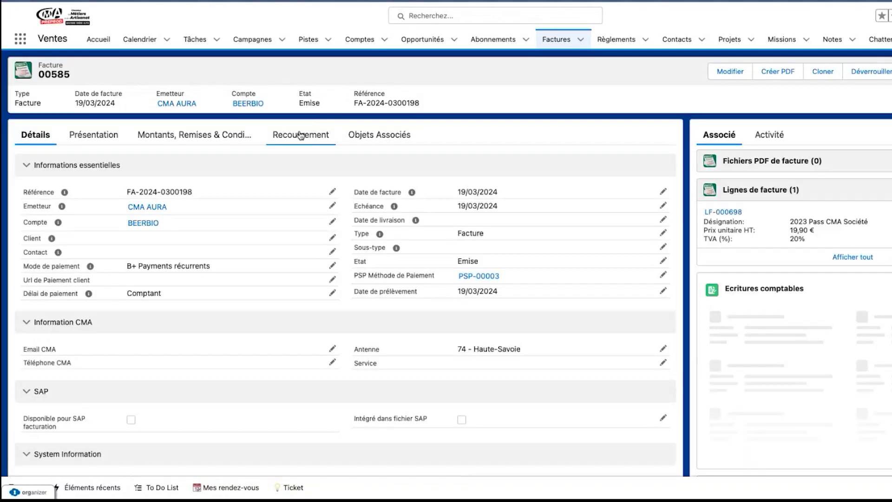
{"action": "left_click", "coordinate": [300, 135]}
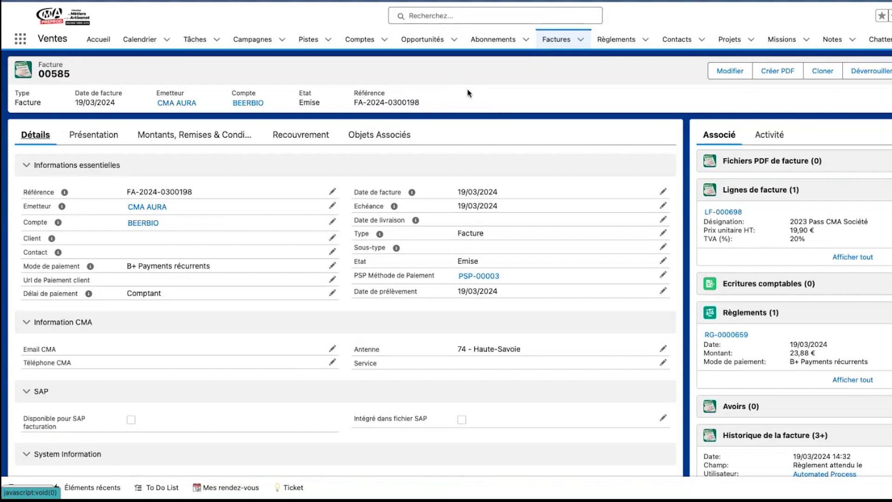
{"action": "scroll", "coordinate": [468, 92], "scroll_direction": "down", "scroll_amount": 1}
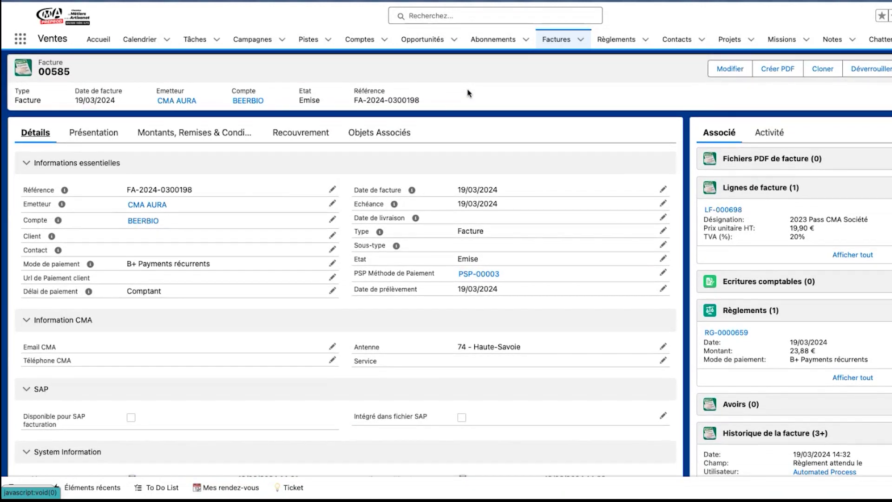
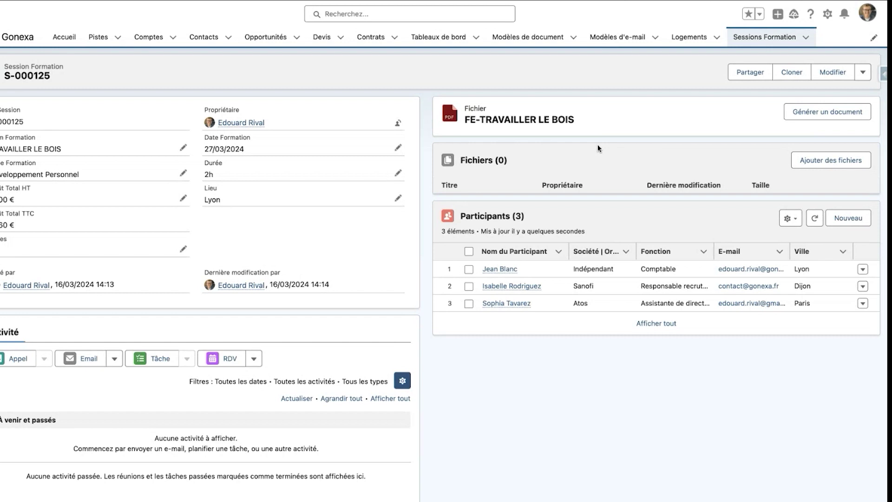
Generate the FE-TRAVAILLER LE BOIS sheet, review its PDF preview, and show the Signature Electronique participants.
{"action": "left_click", "coordinate": [818, 117]}
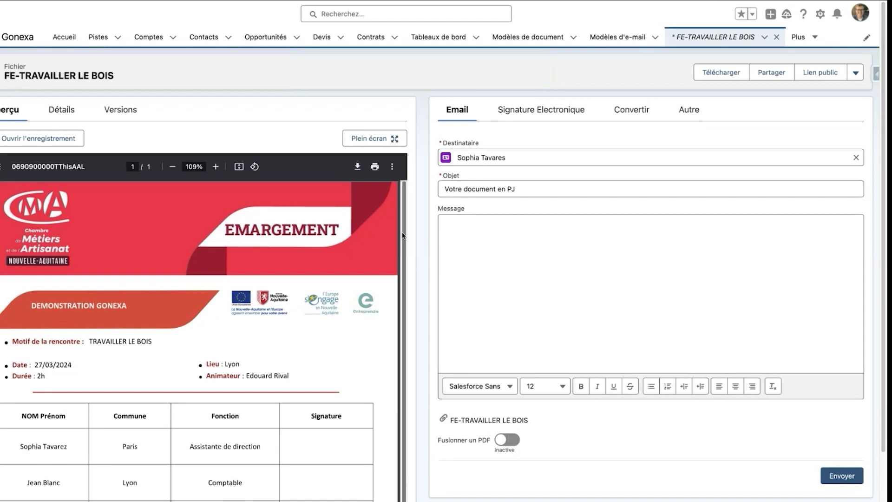
{"action": "scroll", "coordinate": [392, 235], "scroll_direction": "down", "scroll_amount": 2}
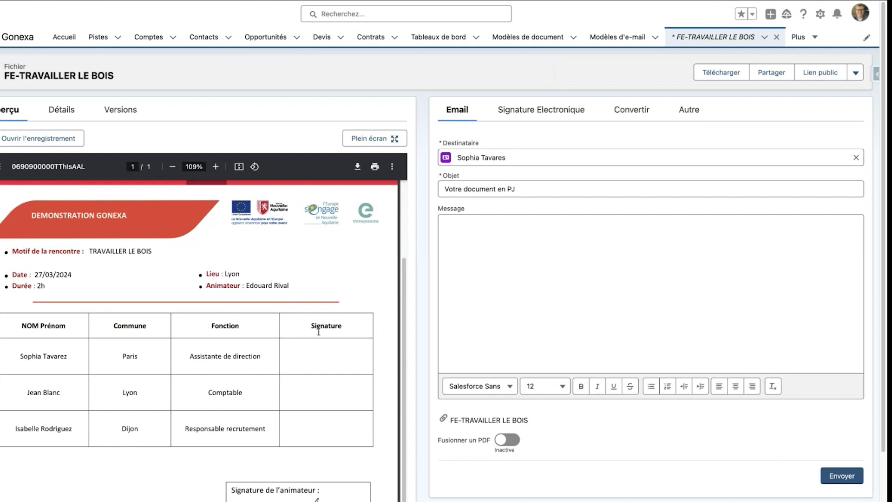
{"action": "scroll", "coordinate": [318, 332], "scroll_direction": "up", "scroll_amount": 2}
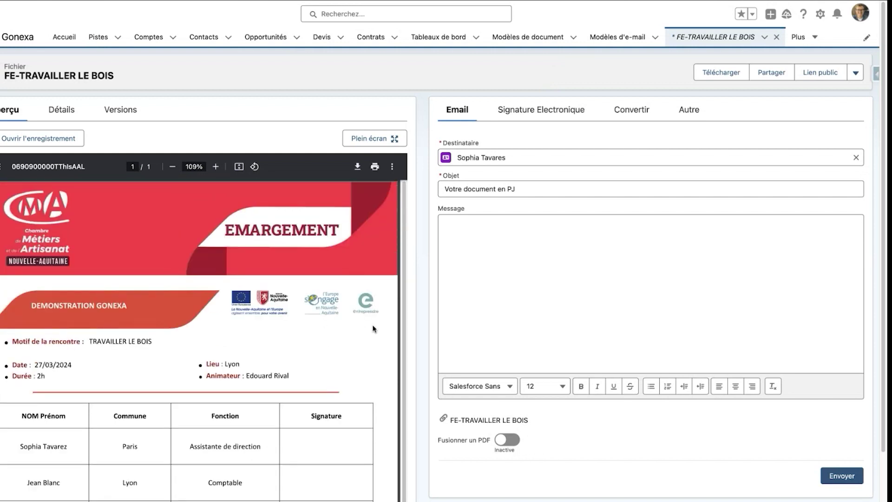
{"action": "scroll", "coordinate": [367, 328], "scroll_direction": "down", "scroll_amount": 2}
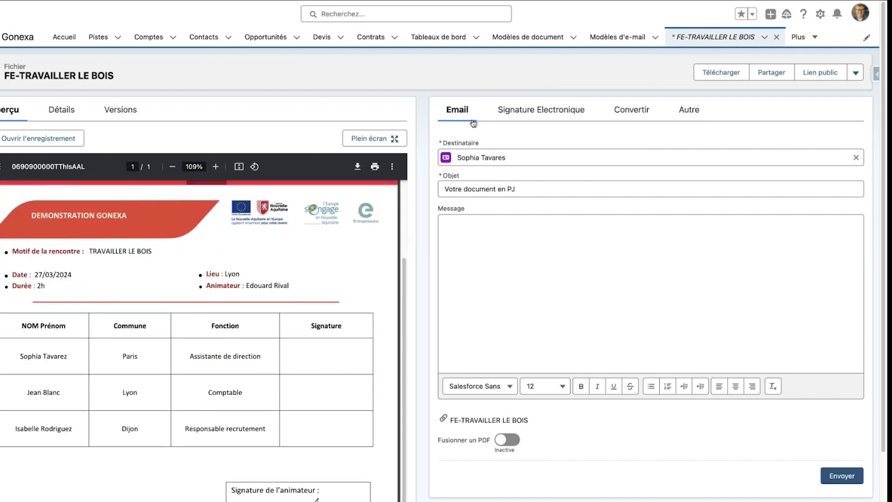
{"action": "left_click", "coordinate": [556, 270]}
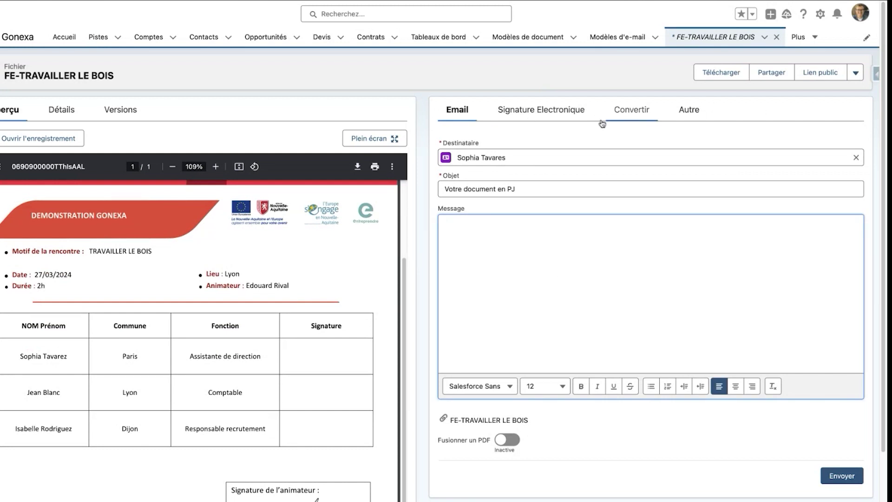
{"action": "left_click", "coordinate": [559, 114]}
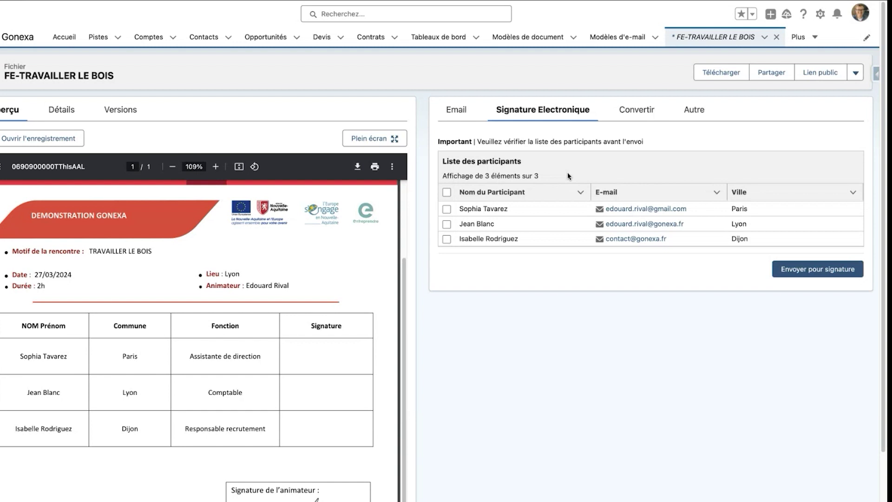
Select all three participants, send the sheet for signature, and check the Outlook inbox.
{"action": "left_click", "coordinate": [447, 194]}
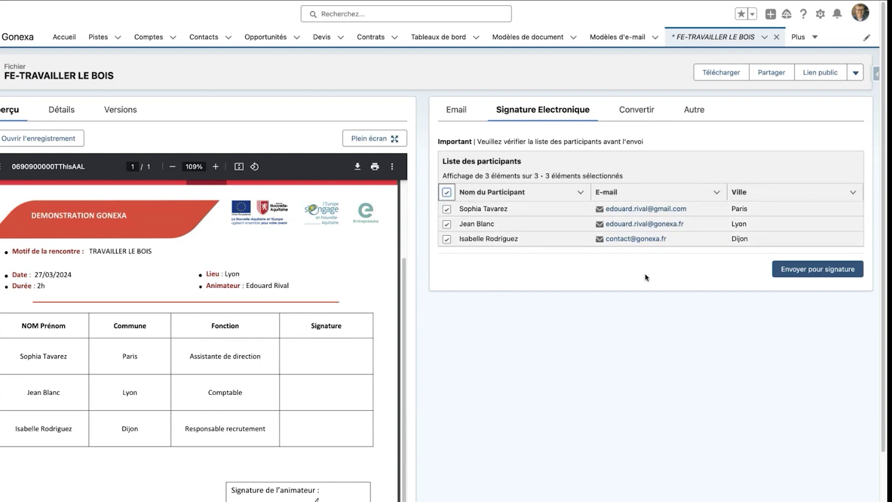
{"action": "left_click", "coordinate": [824, 275]}
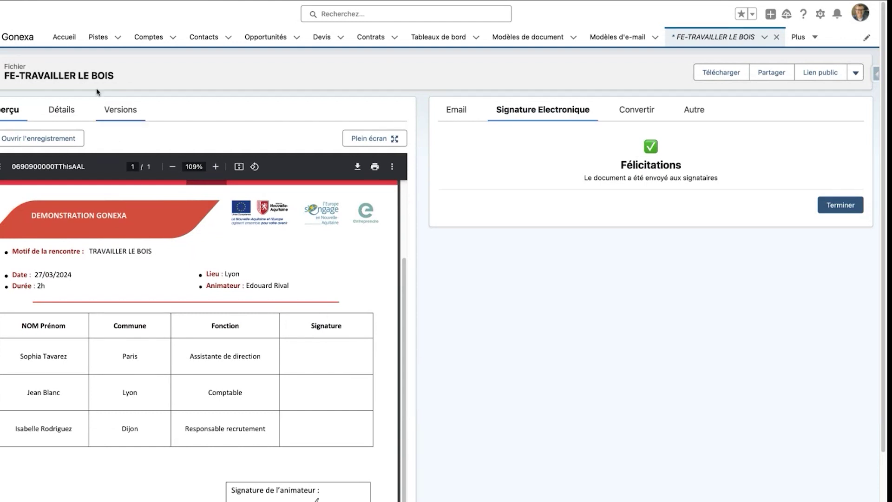
{"action": "left_click", "coordinate": [65, 0]}
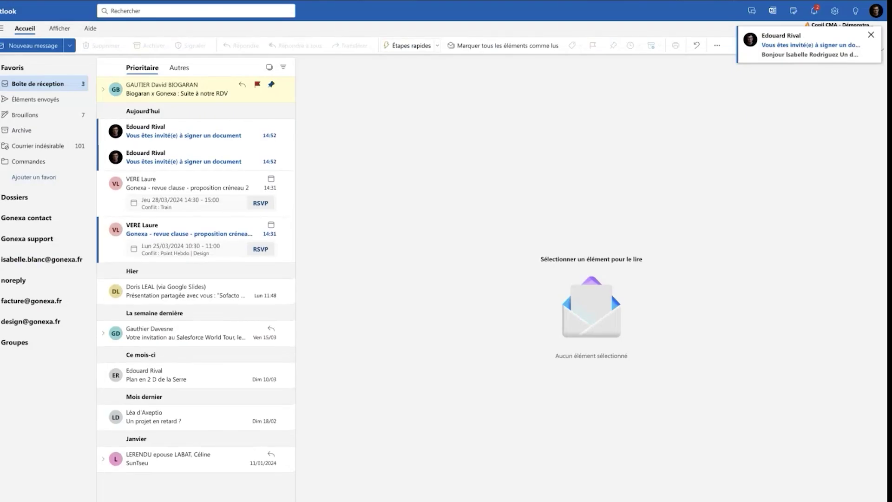
Open the signing-invitation emails and follow Vérifier et signer to the FE-TRAVAILLER LE BOIS.pdf signing page.
{"action": "left_click", "coordinate": [195, 156]}
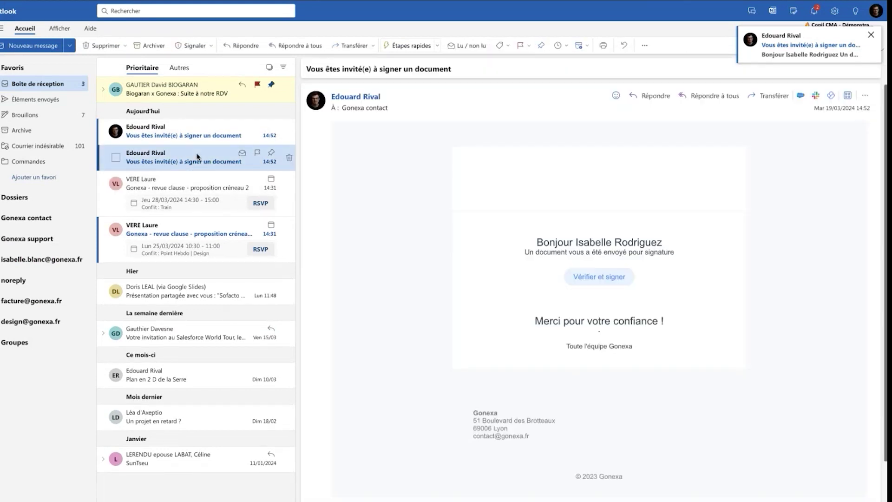
{"action": "left_click_drag", "start_coordinate": [575, 241], "coordinate": [701, 251]}
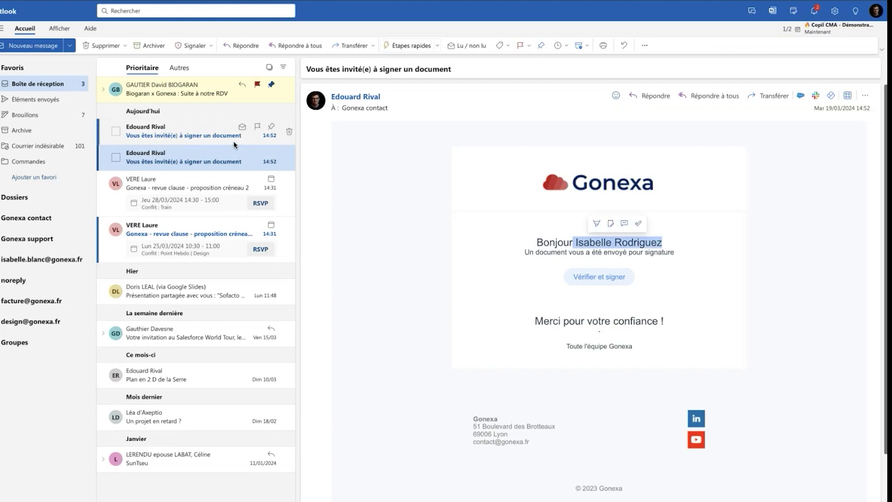
{"action": "left_click", "coordinate": [205, 135]}
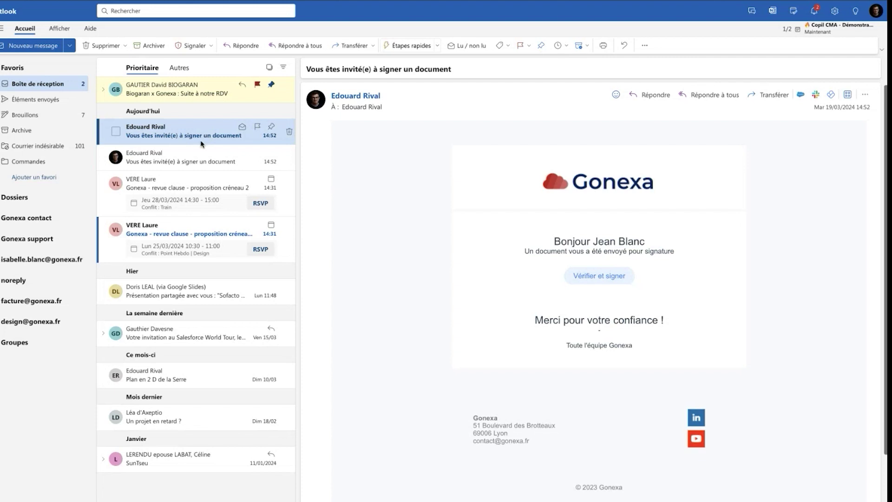
{"action": "left_click", "coordinate": [204, 158]}
{"action": "left_click", "coordinate": [619, 277]}
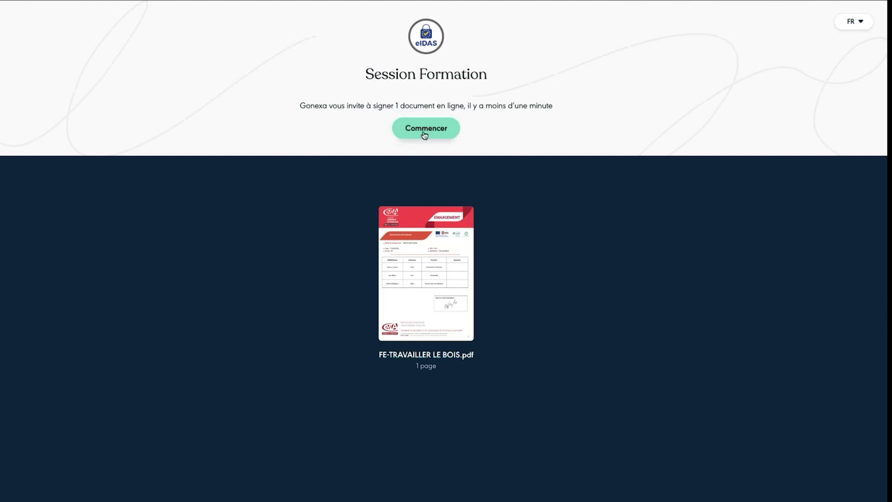
Start signing, enter the SMS security code, and sign the FE-TRAVAILLER LE BOIS sheet.
{"action": "left_click", "coordinate": [425, 130]}
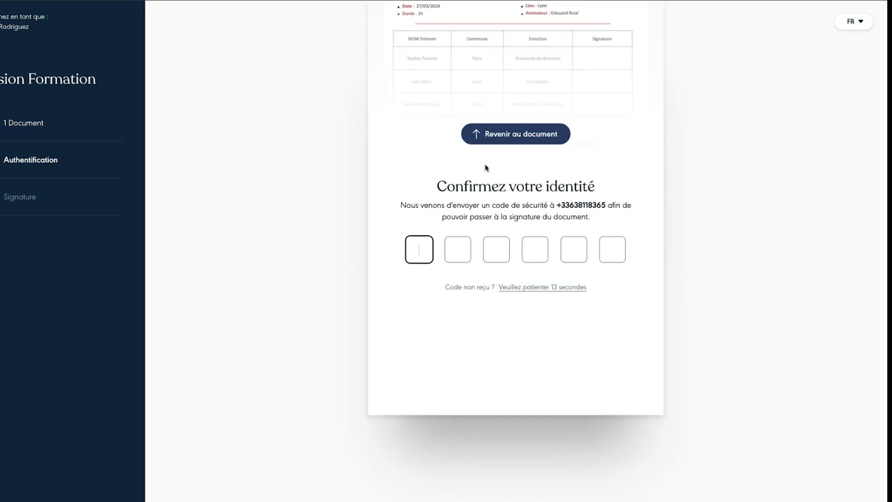
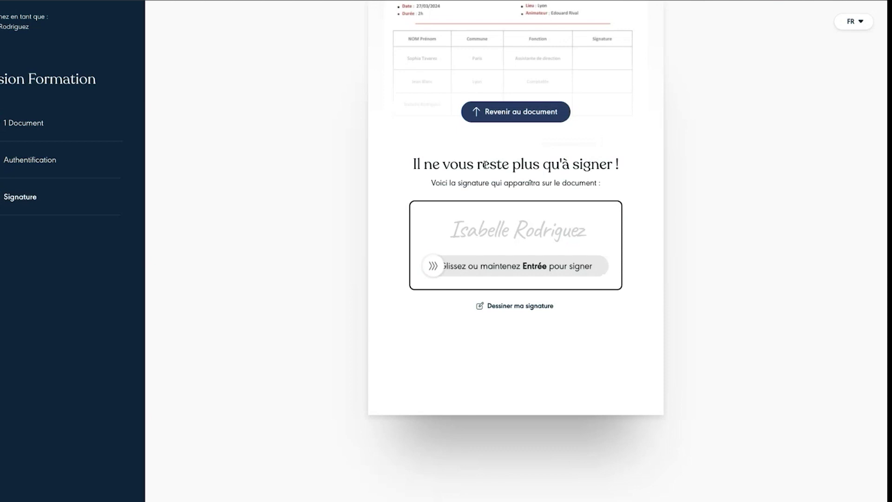
{"action": "key", "text": "Return"}
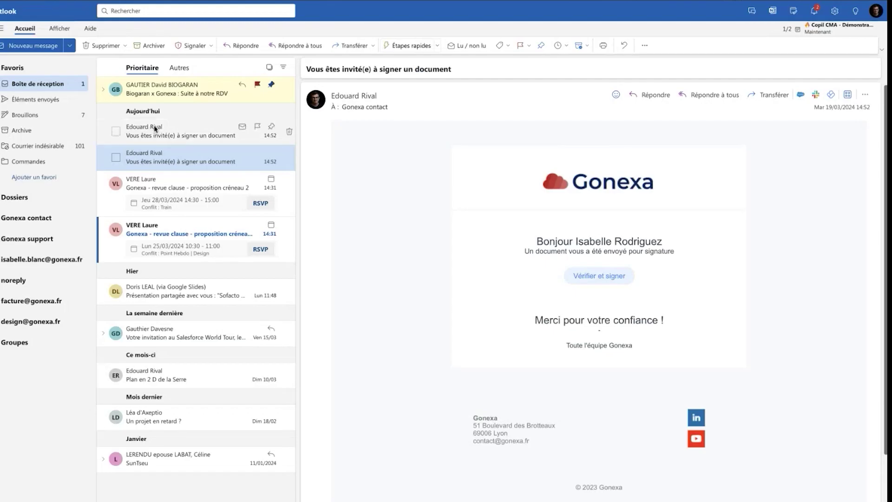
Open the second participant's invitation and start its signing session via Vérifier et signer and Commencer.
{"action": "left_click", "coordinate": [153, 130]}
{"action": "left_click", "coordinate": [589, 279]}
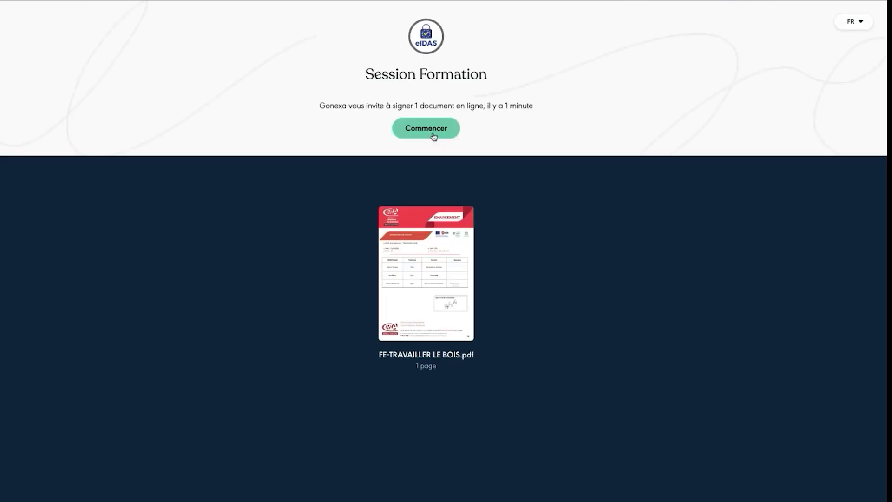
{"action": "left_click", "coordinate": [426, 128]}
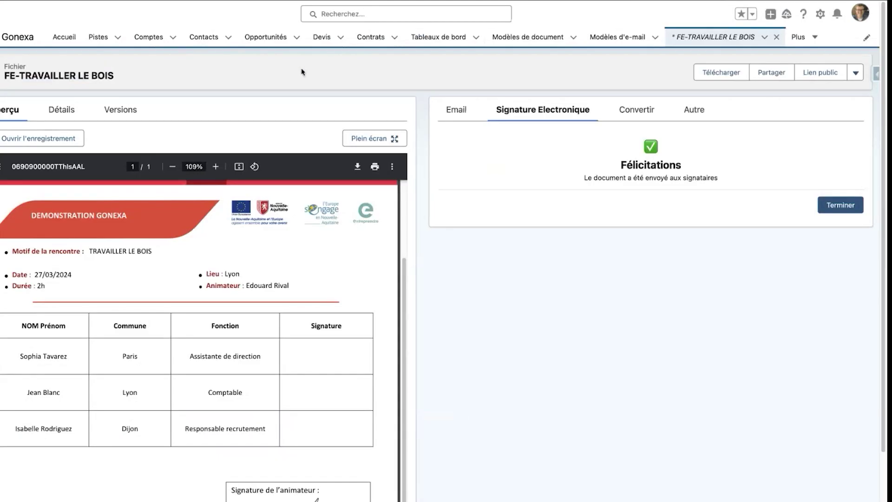
From the Modèles de document list, start a new template of the Principal record type.
{"action": "left_click", "coordinate": [527, 39]}
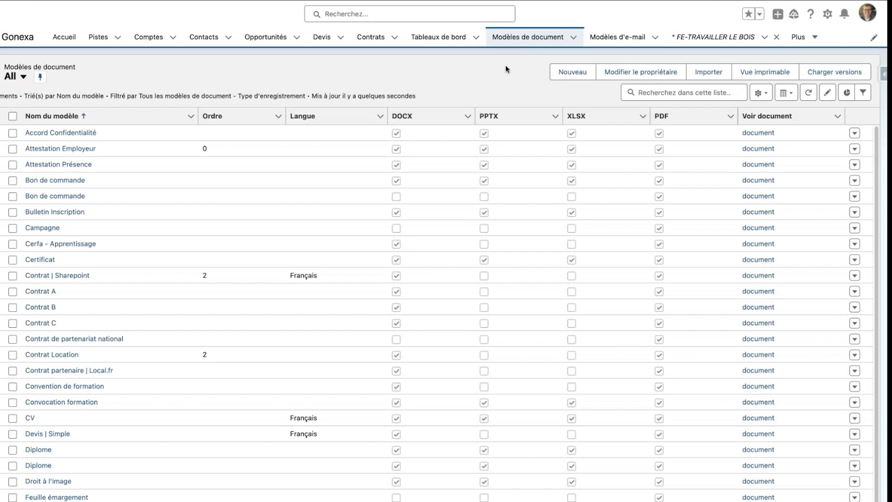
{"action": "left_click", "coordinate": [567, 74]}
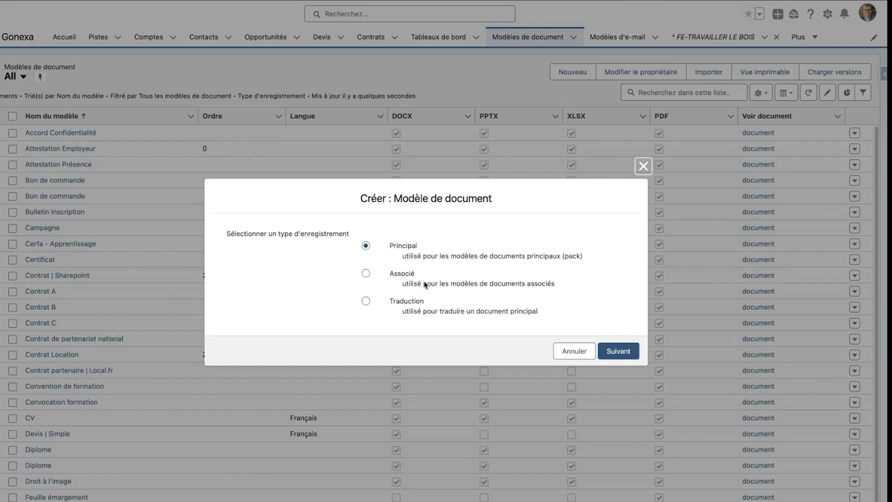
Create the Principal template 'Feuille d'émargement v2' with new-file versioning and PDF-only output.
{"action": "left_click", "coordinate": [614, 351]}
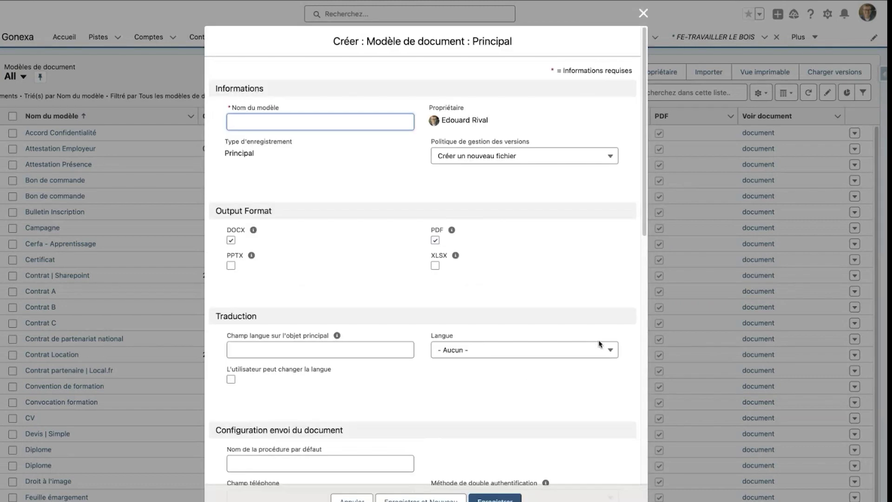
{"action": "type", "text": "Feuille d'é"}
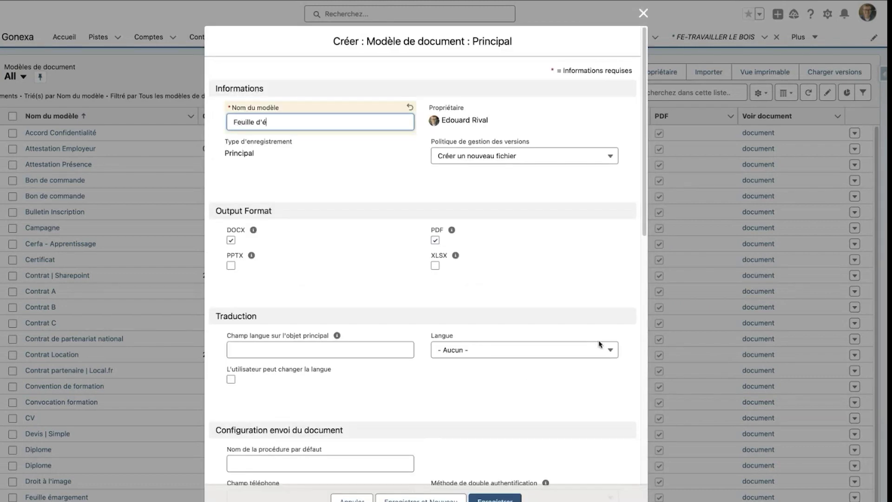
{"action": "type", "text": "margement v2"}
{"action": "left_click", "coordinate": [358, 164]}
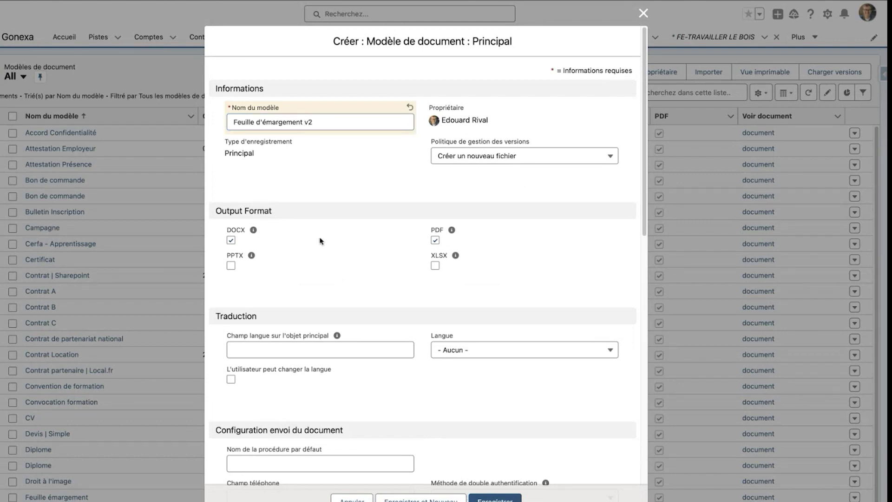
{"action": "left_click", "coordinate": [563, 161]}
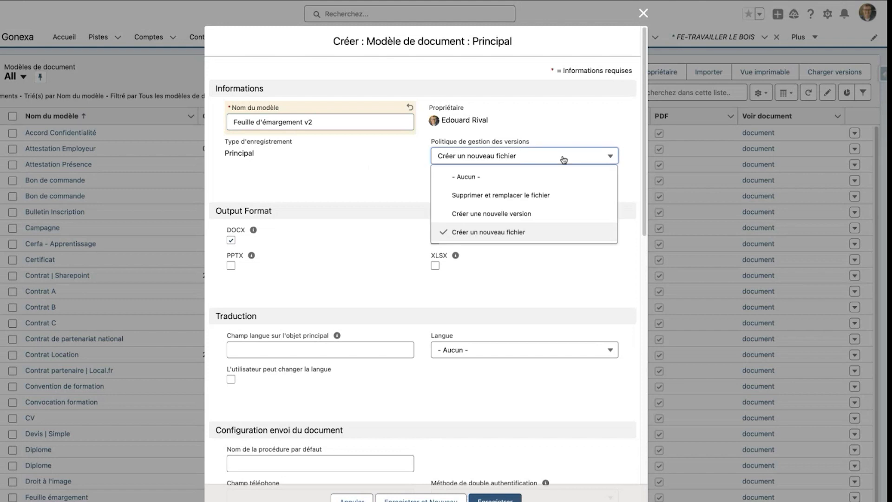
{"action": "left_click", "coordinate": [371, 185]}
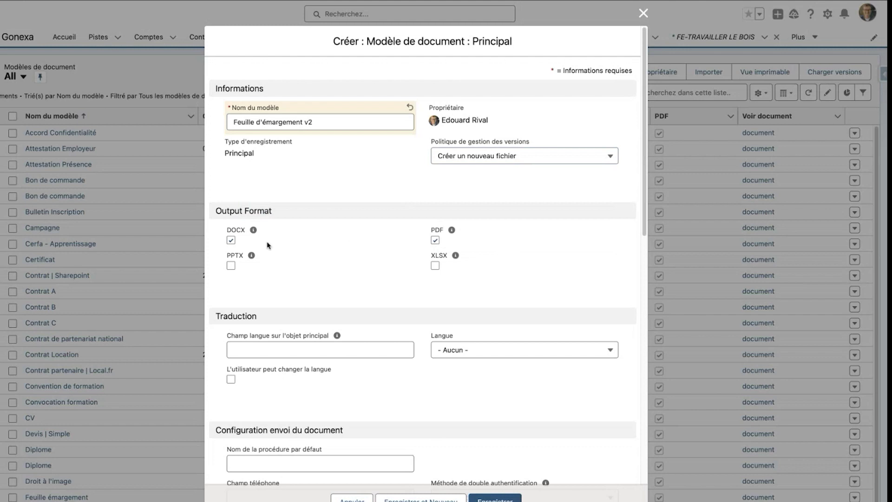
{"action": "left_click", "coordinate": [231, 240]}
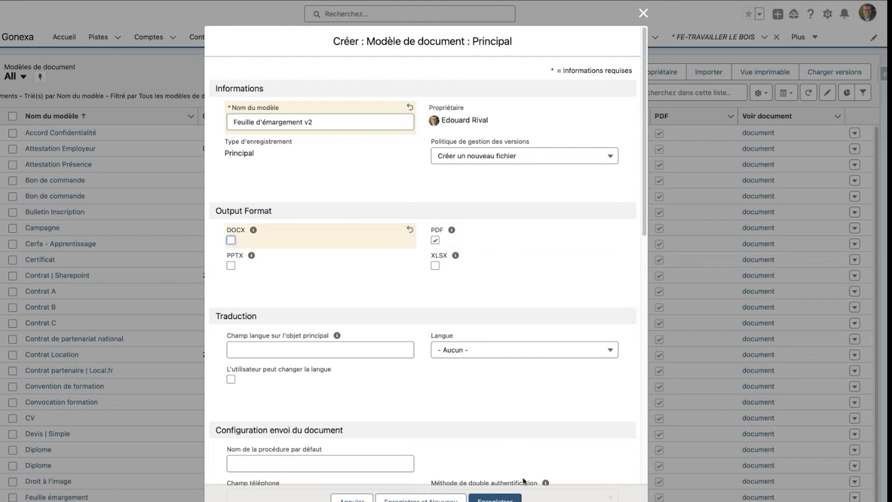
{"action": "left_click", "coordinate": [498, 498]}
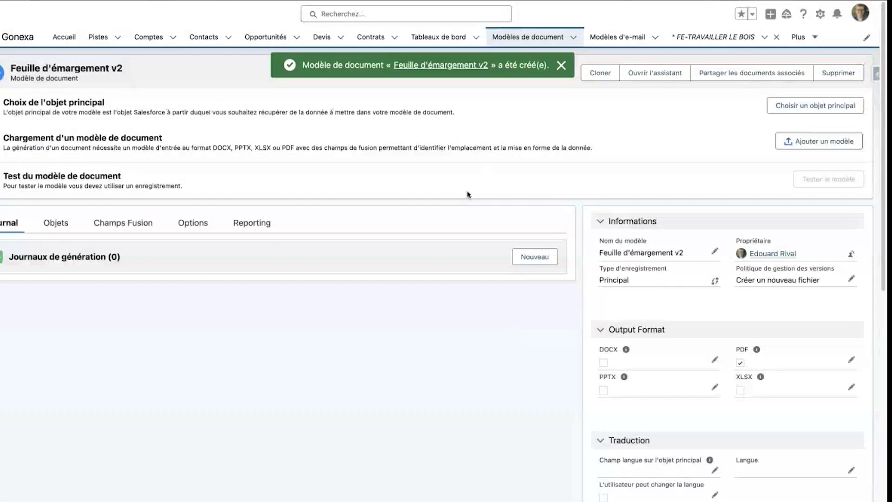
Search 'sess' and choose Session Formation as the template's main object.
{"action": "left_click", "coordinate": [796, 106]}
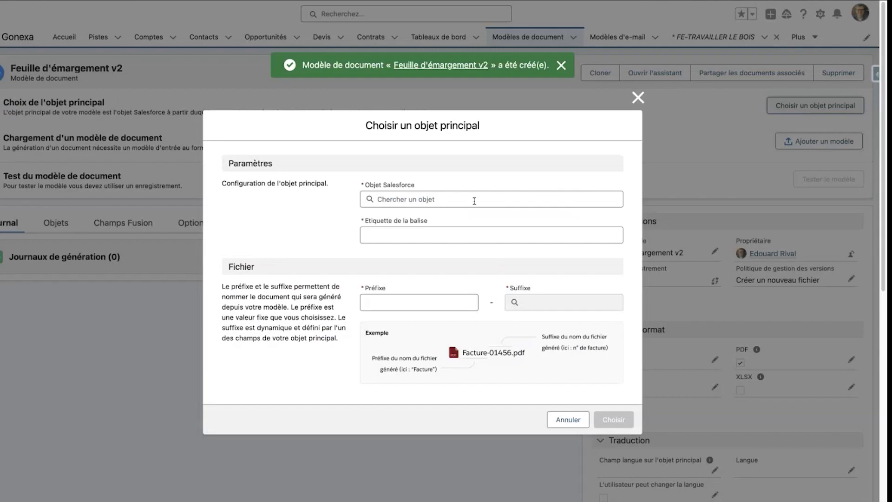
{"action": "left_click", "coordinate": [438, 202]}
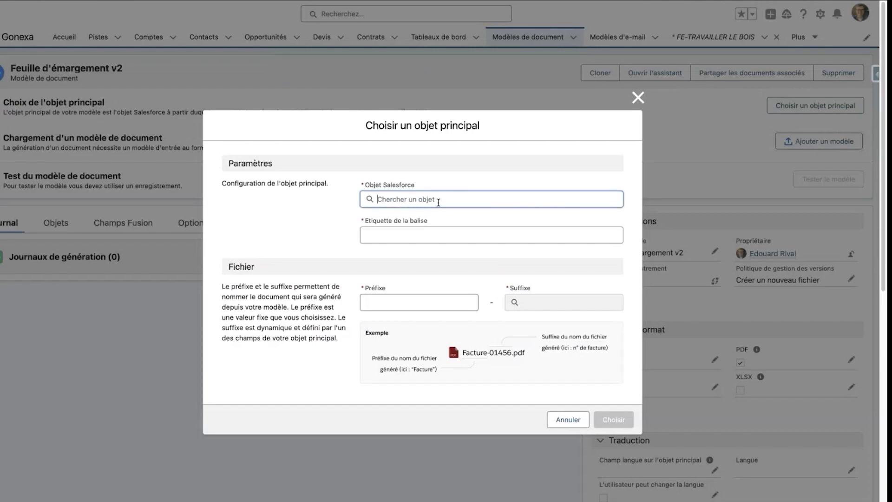
{"action": "type", "text": "sess"}
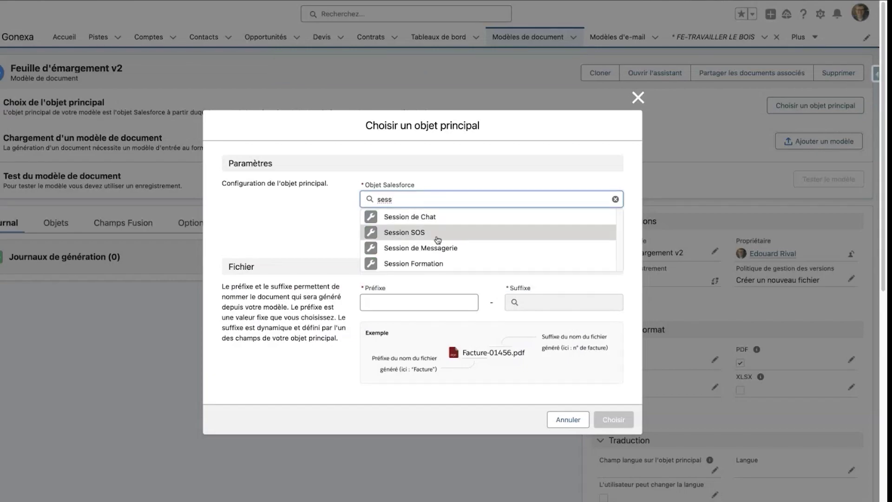
{"action": "left_click", "coordinate": [438, 263]}
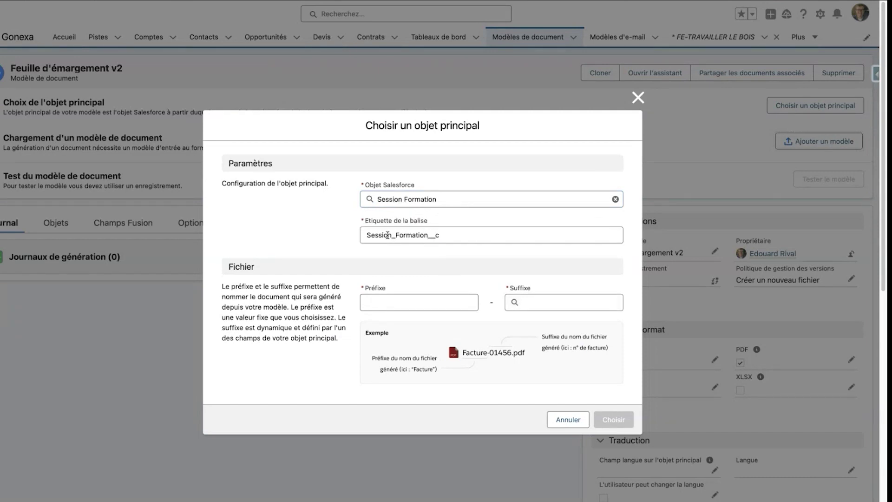
Name generated files with prefix 'Feuille émargement' and suffix Nom Formation, then confirm.
{"action": "left_click", "coordinate": [394, 307]}
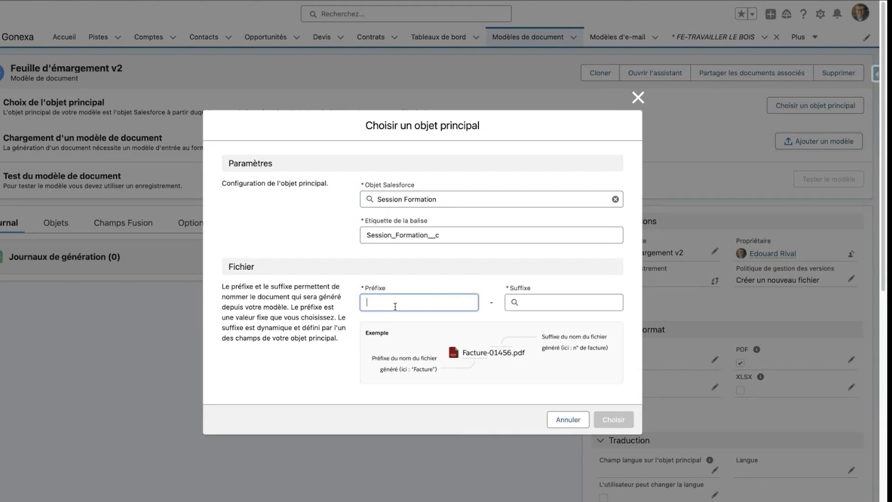
{"action": "type", "text": "Feuille émargement"}
{"action": "left_click_drag", "start_coordinate": [412, 304], "coordinate": [367, 302]}
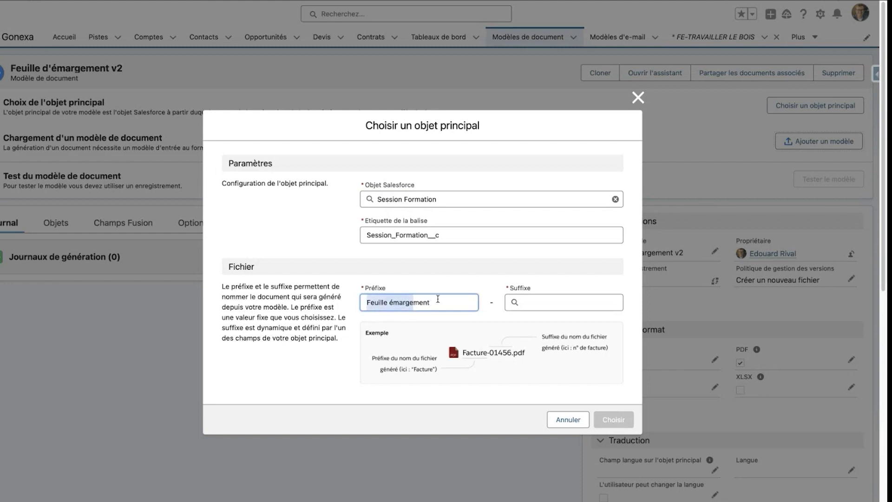
{"action": "left_click", "coordinate": [533, 302]}
{"action": "type", "text": "no"}
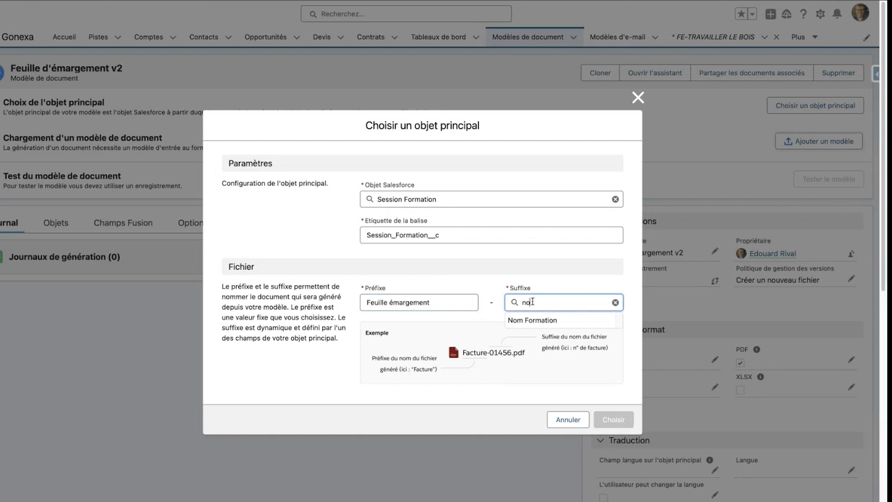
{"action": "left_click", "coordinate": [539, 320]}
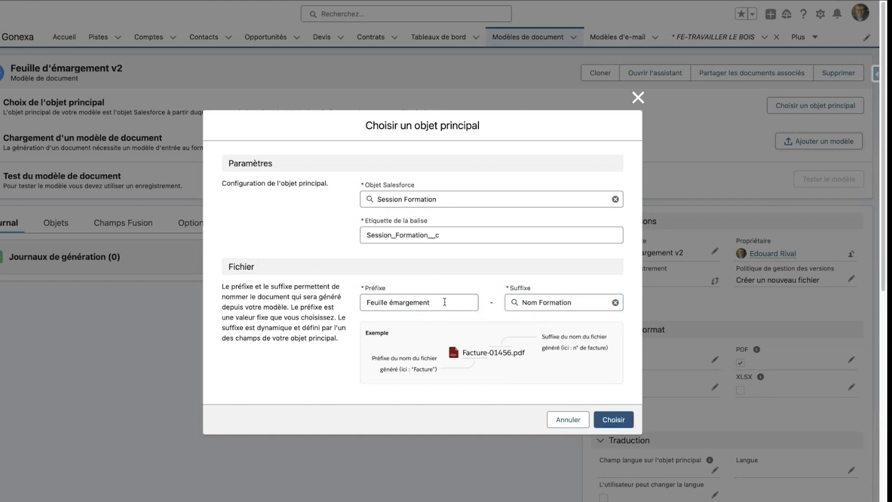
{"action": "left_click_drag", "start_coordinate": [445, 301], "coordinate": [366, 301]}
{"action": "left_click", "coordinate": [477, 328]}
{"action": "left_click", "coordinate": [620, 419]}
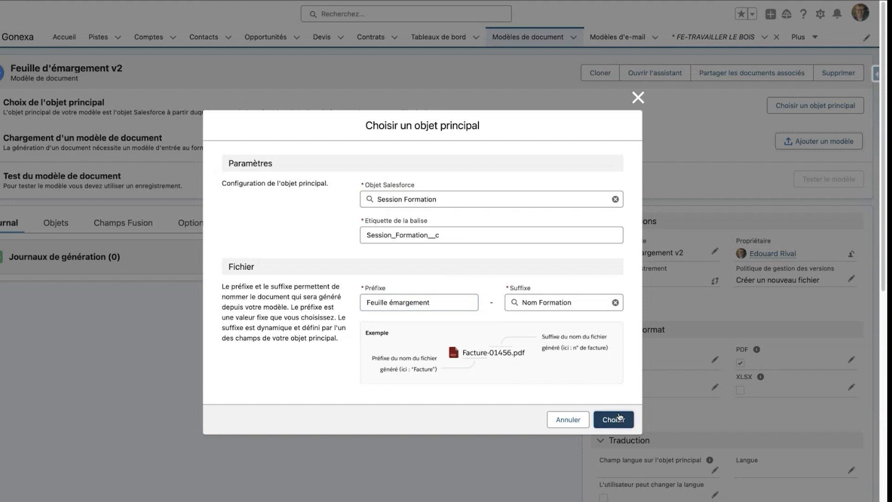
In the template's Objets tab, add Participant as a child object of Session_Formation__c.
{"action": "left_click", "coordinate": [539, 70]}
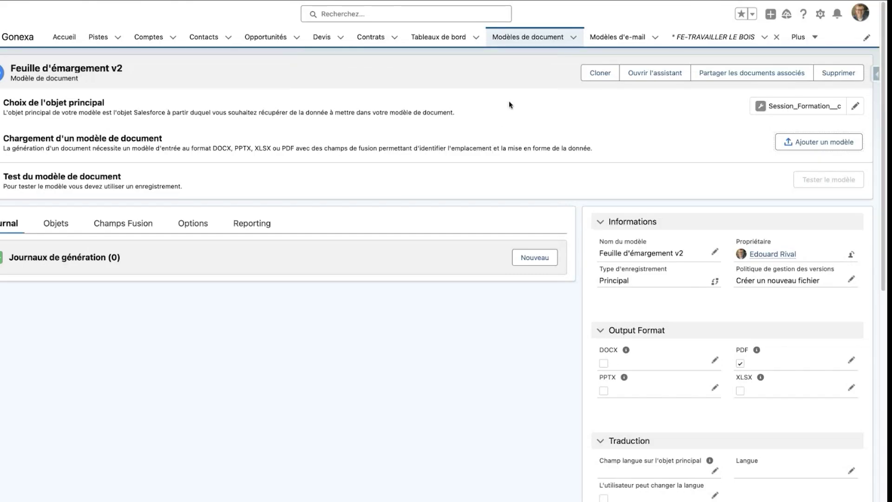
{"action": "left_click", "coordinate": [55, 223]}
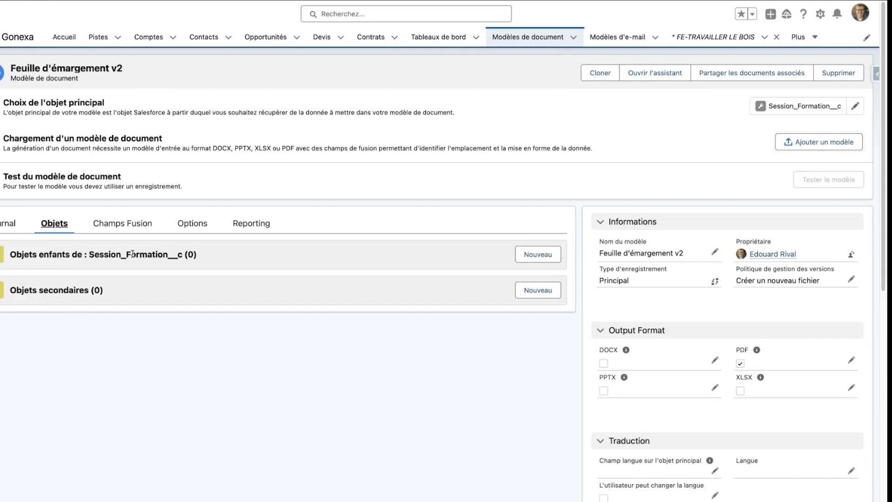
{"action": "left_click", "coordinate": [537, 254]}
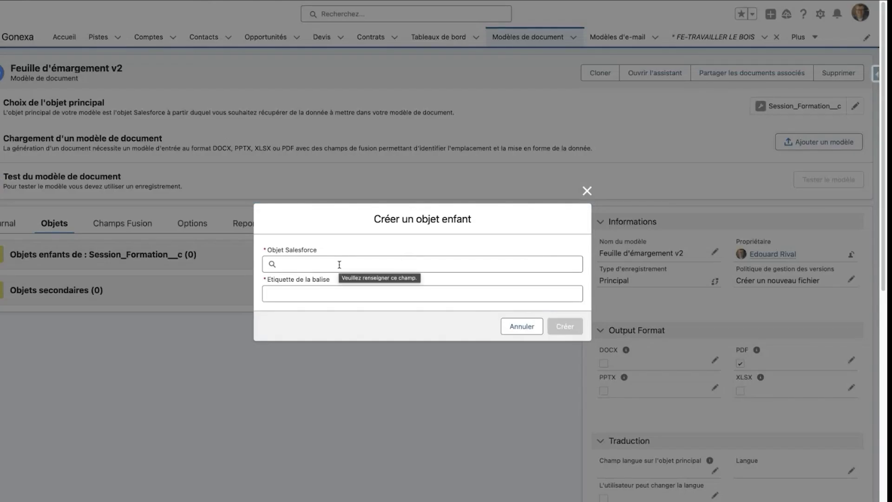
{"action": "left_click", "coordinate": [340, 265]}
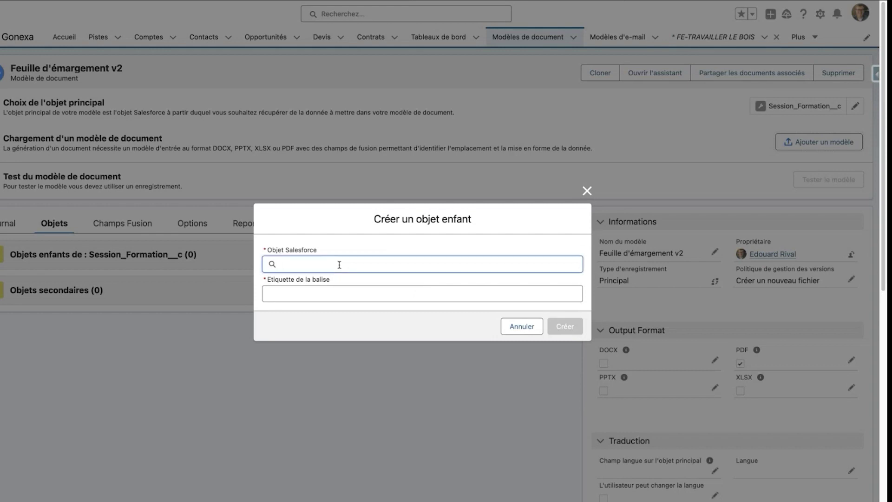
{"action": "type", "text": "parti"}
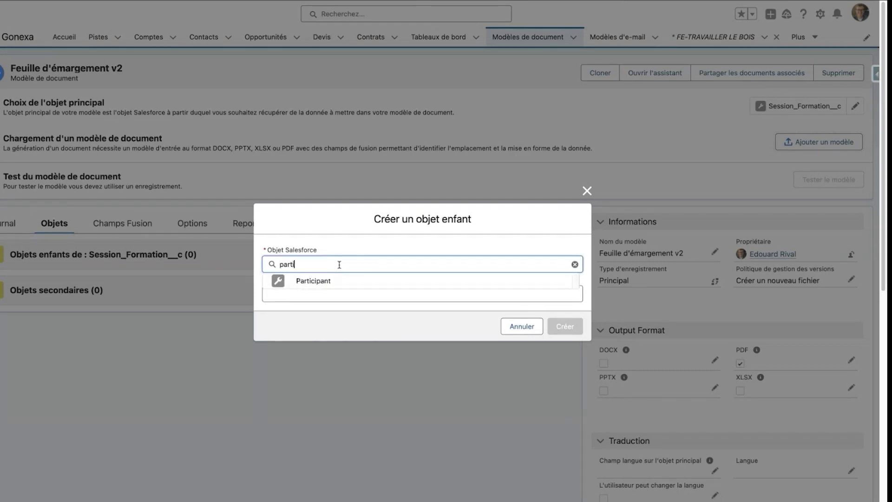
{"action": "left_click", "coordinate": [350, 280]}
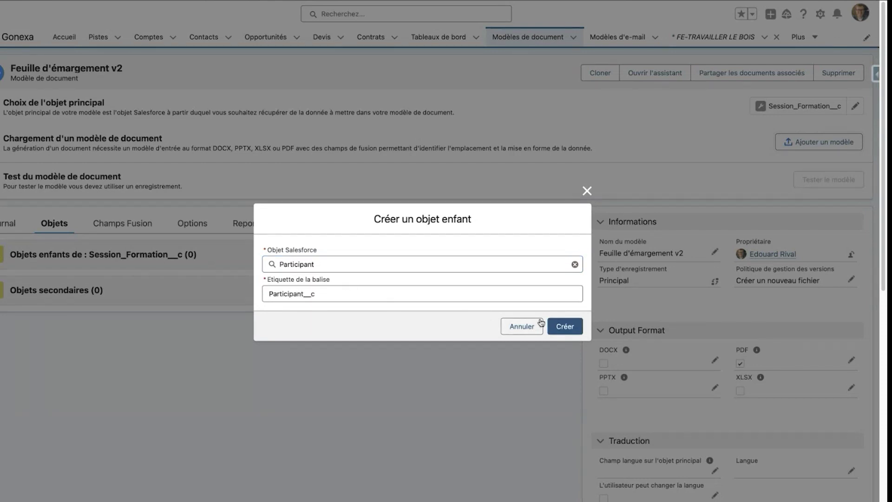
{"action": "left_click", "coordinate": [566, 326]}
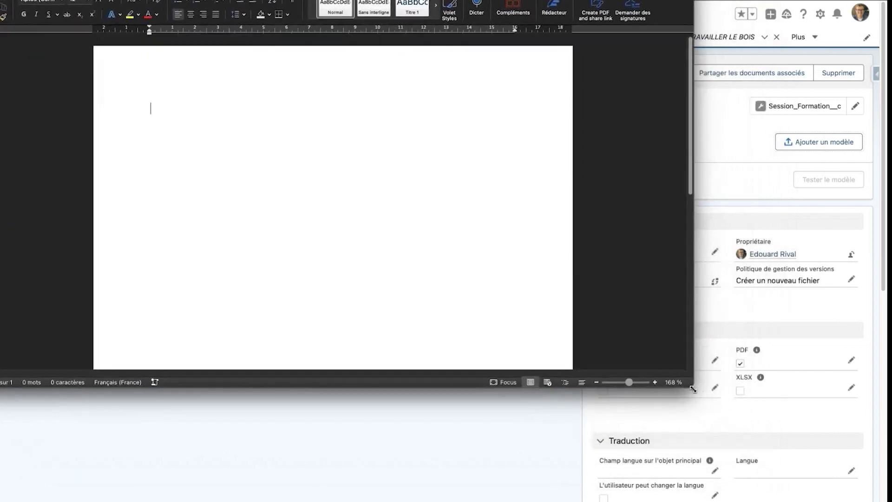
Type the heading FEUILLE D'EMARGEMENT on Word's first line, then return to the Gonexa template.
{"action": "left_click_drag", "start_coordinate": [692, 389], "coordinate": [706, 501]}
{"action": "type", "text": "FE"}
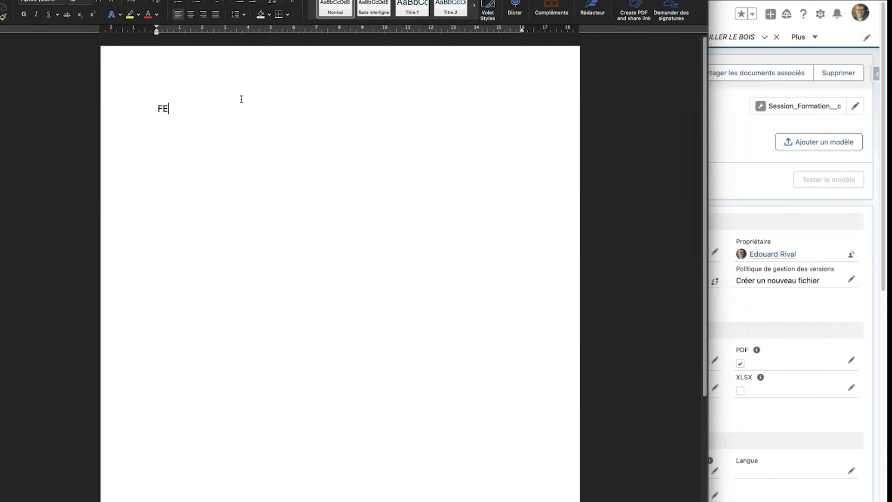
{"action": "type", "text": "UILLE D'EMARGEMENT"}
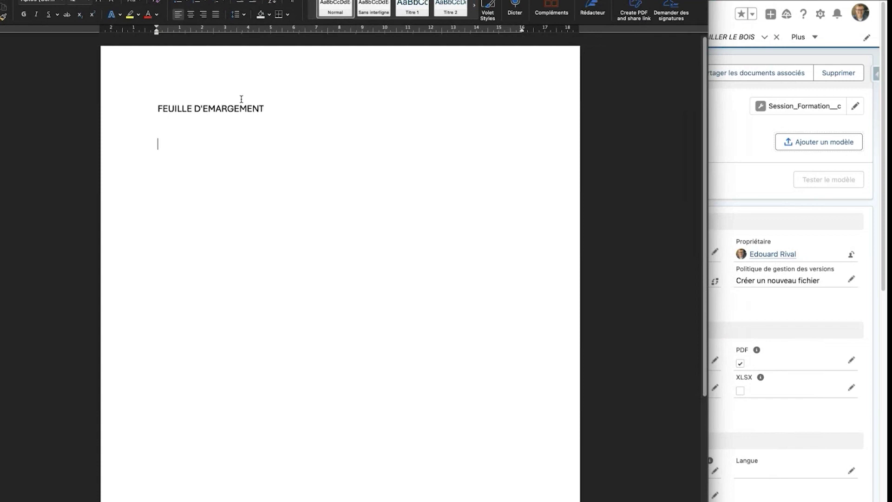
{"action": "key", "text": "Return"}
{"action": "left_click", "coordinate": [713, 142]}
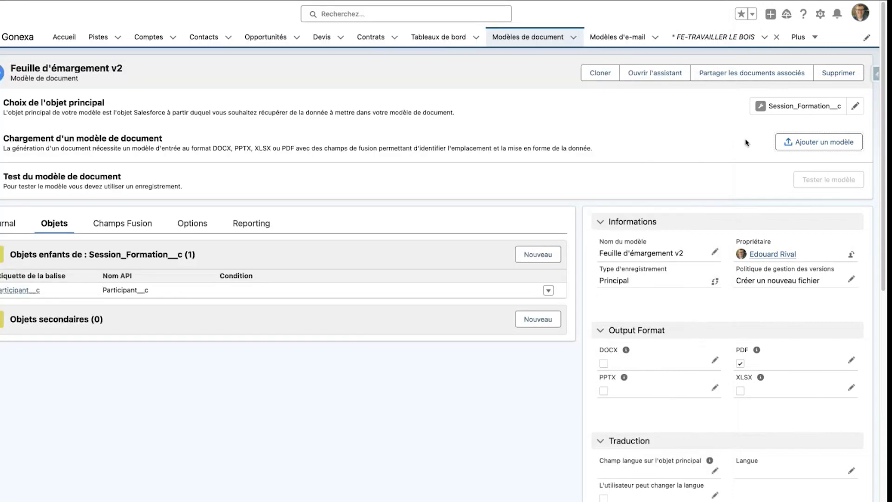
After the assistant's 401 error, log back into the Salesforce demo org with the saved credentials.
{"action": "left_click", "coordinate": [661, 77]}
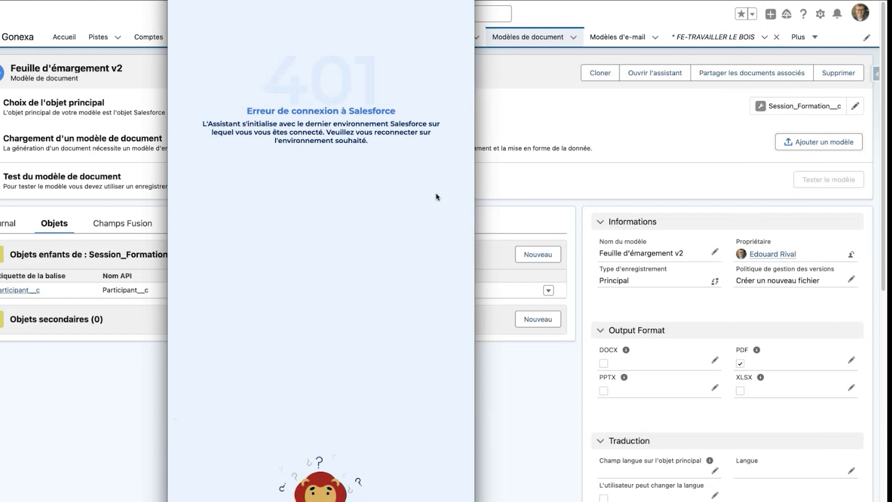
{"action": "left_click", "coordinate": [554, 126]}
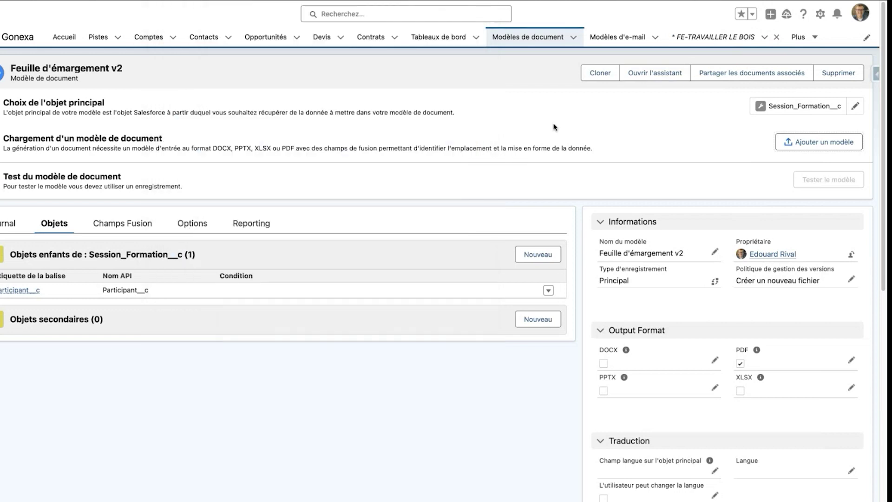
{"action": "key", "text": "super+t"}
{"action": "type", "text": "login"}
{"action": "key", "text": "Return"}
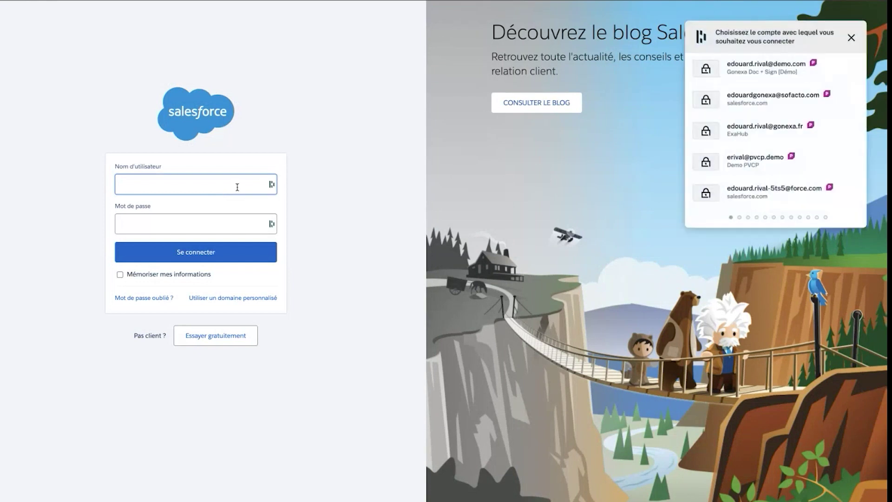
{"action": "left_click", "coordinate": [237, 187]}
{"action": "left_click", "coordinate": [223, 239]}
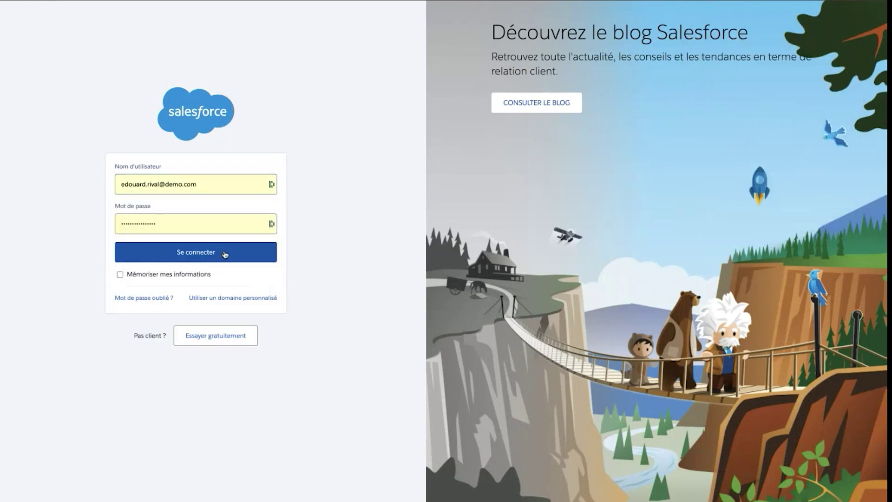
{"action": "key", "text": "Return"}
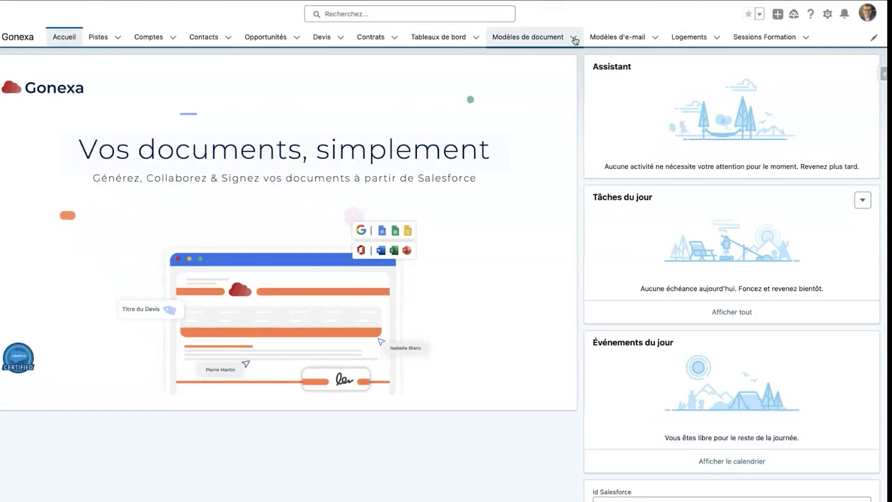
Launch the assistant for Feuille d'émargement v2, narrow its panel, and return to the Word document.
{"action": "left_click", "coordinate": [573, 37]}
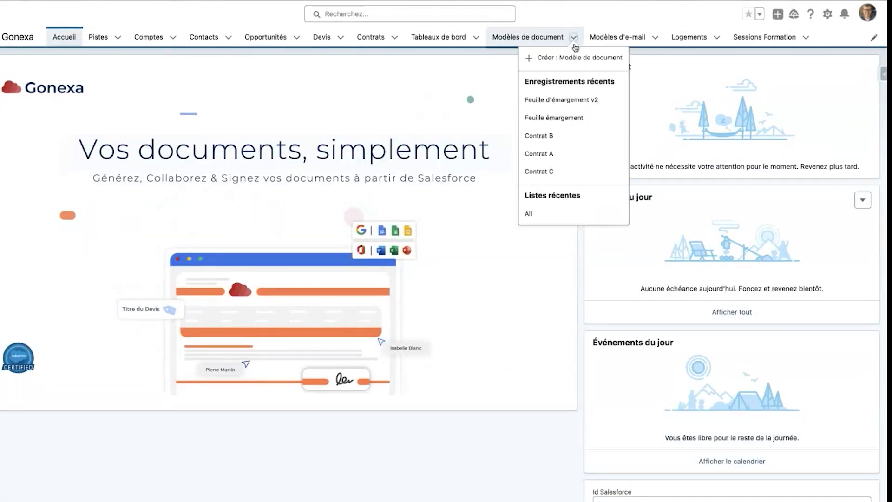
{"action": "left_click", "coordinate": [570, 100]}
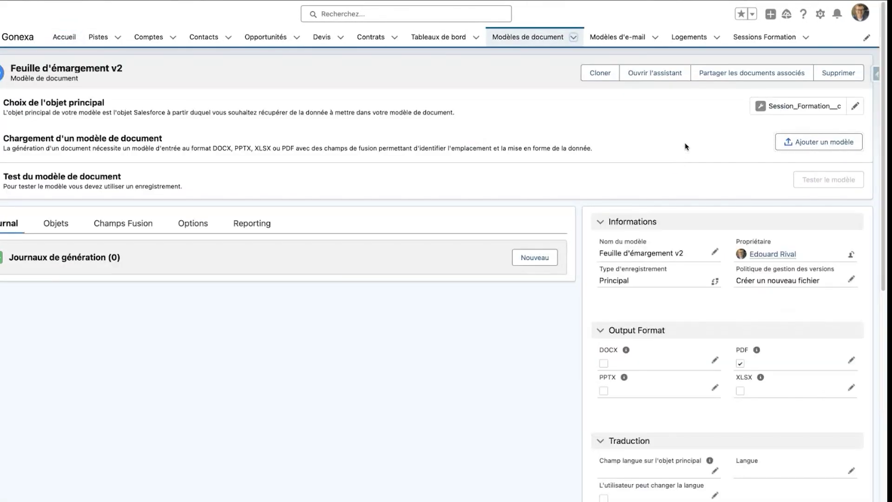
{"action": "left_click", "coordinate": [654, 74]}
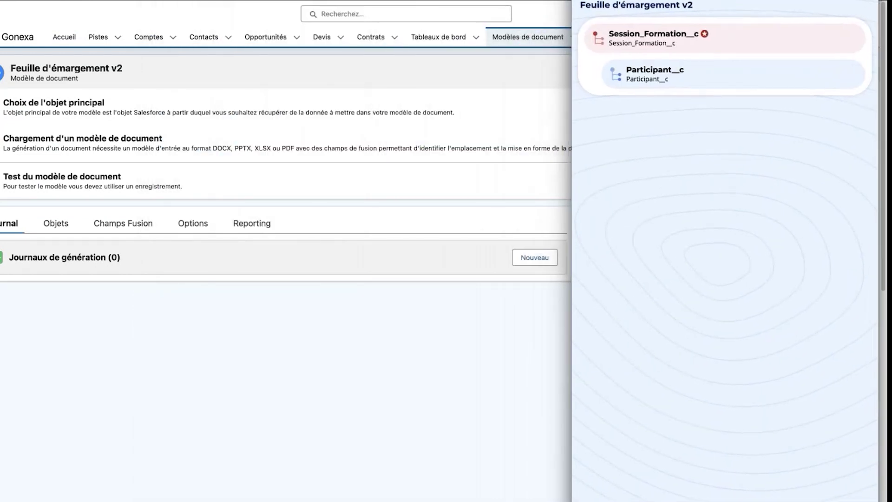
{"action": "left_click_drag", "start_coordinate": [578, 91], "coordinate": [641, 82]}
{"action": "key", "text": "ctrl+Up"}
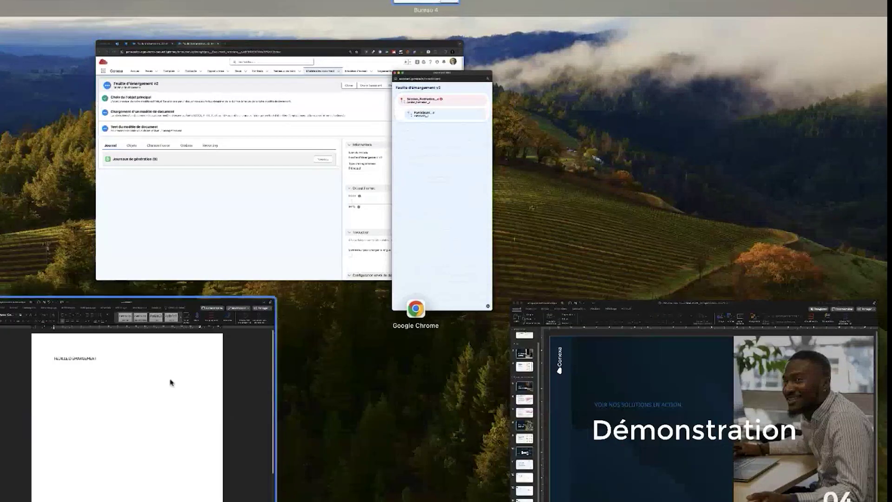
{"action": "left_click", "coordinate": [169, 378]}
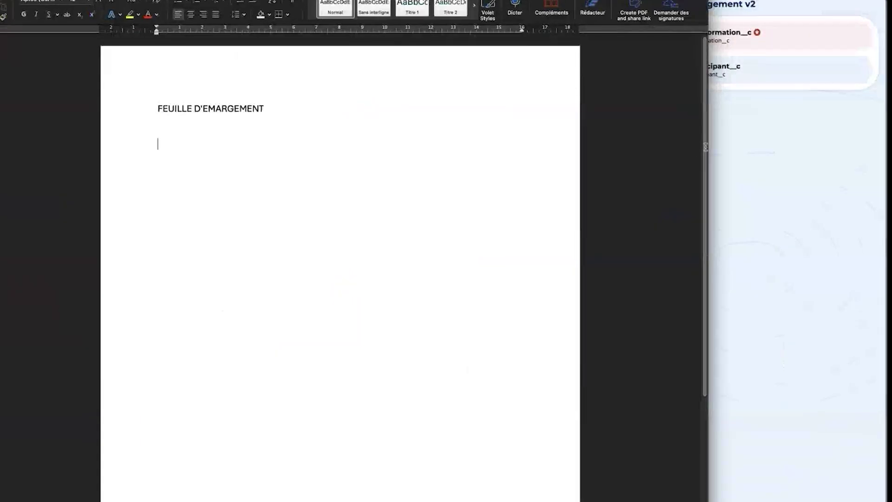
Paste the {!Session_Formation__c|Nom_Formation__c} merge field on the empty line under the title.
{"action": "left_click_drag", "start_coordinate": [708, 145], "coordinate": [633, 140]}
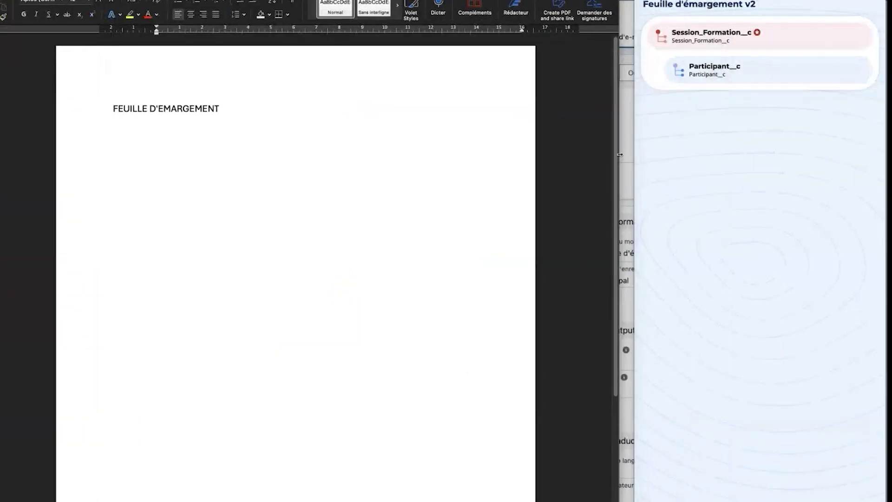
{"action": "left_click", "coordinate": [705, 38]}
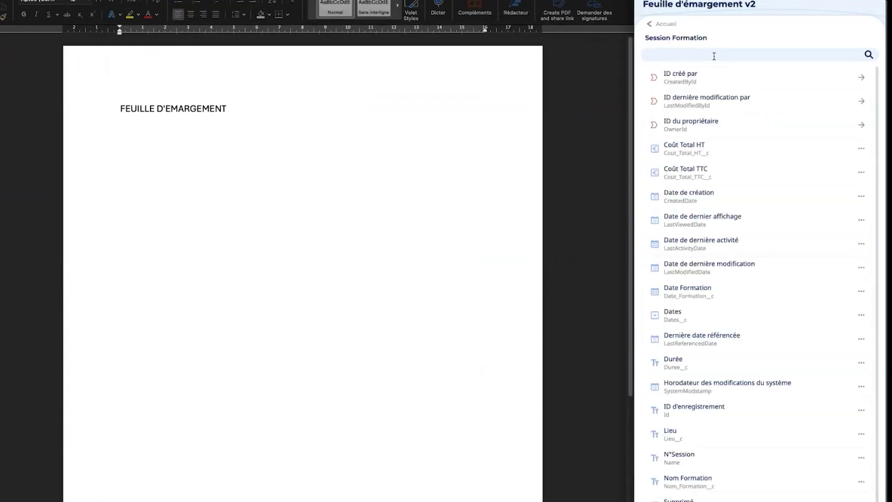
{"action": "left_click", "coordinate": [713, 56]}
{"action": "type", "text": "nom"}
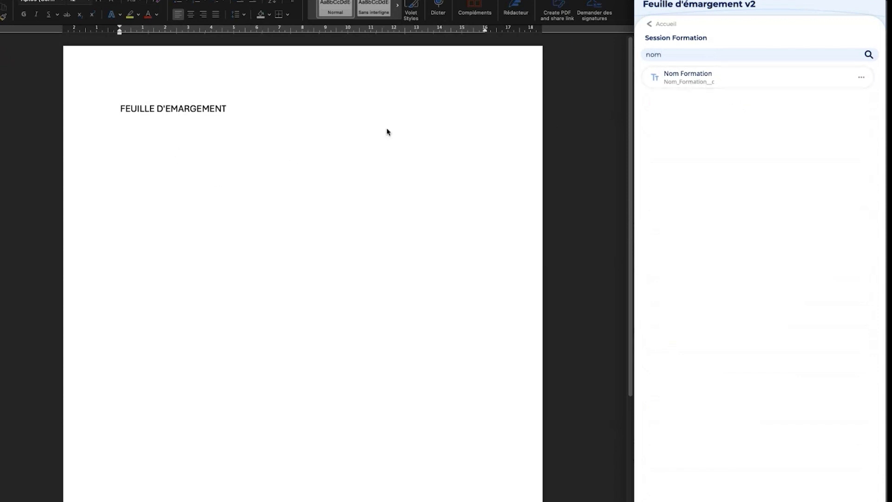
{"action": "left_click", "coordinate": [214, 145]}
{"action": "right_click", "coordinate": [130, 140]}
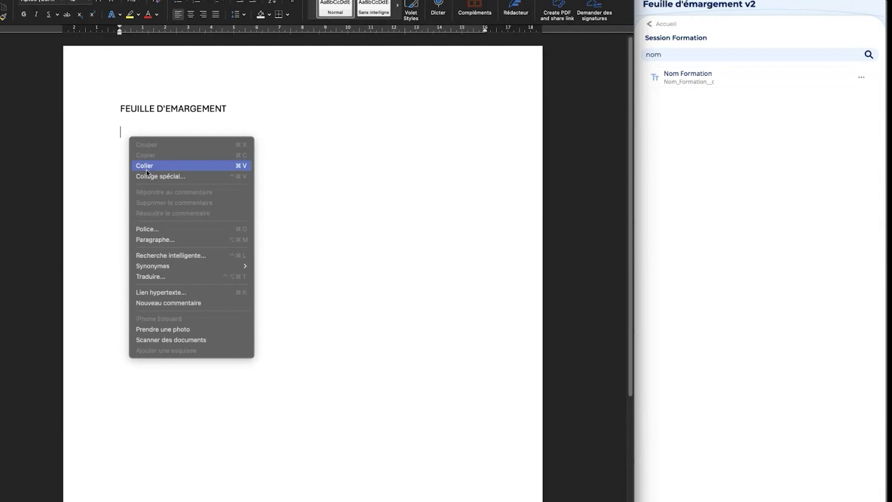
{"action": "left_click", "coordinate": [145, 166]}
{"action": "left_click", "coordinate": [105, 143]}
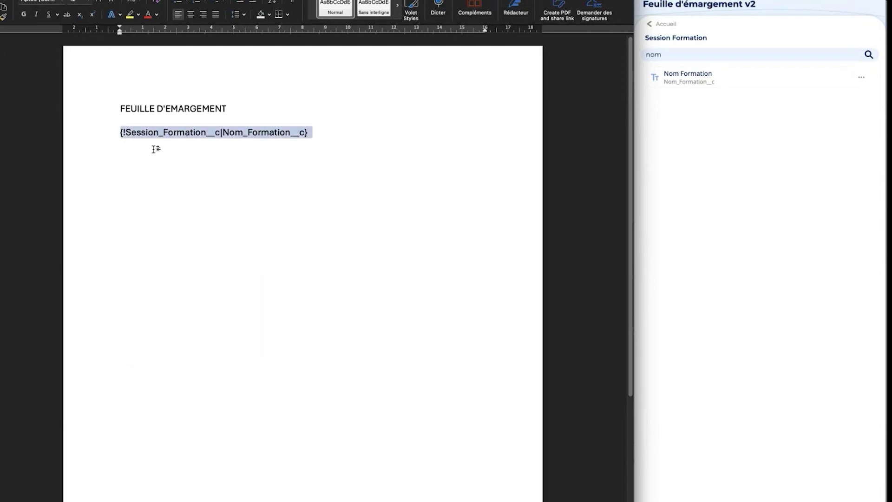
{"action": "left_click", "coordinate": [192, 179]}
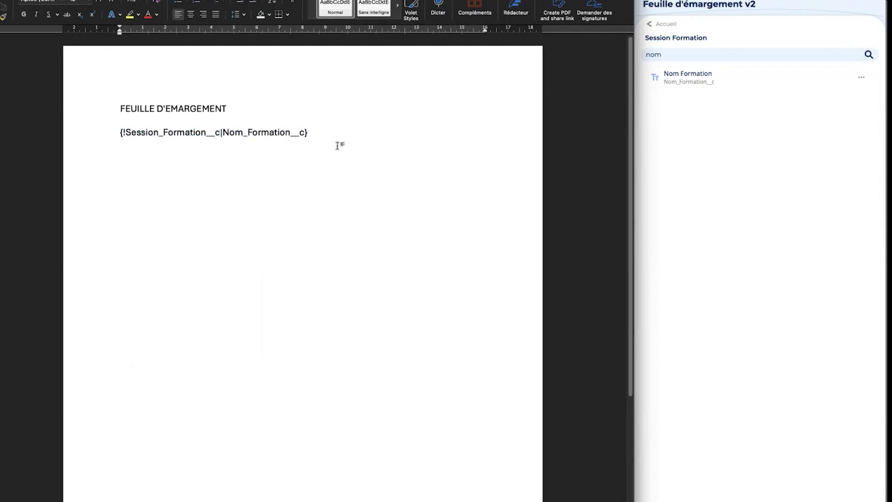
Enlarge the FEUILLE D'EMARGEMENT title with Grow Font and add blank lines below the field.
{"action": "left_click", "coordinate": [78, 109]}
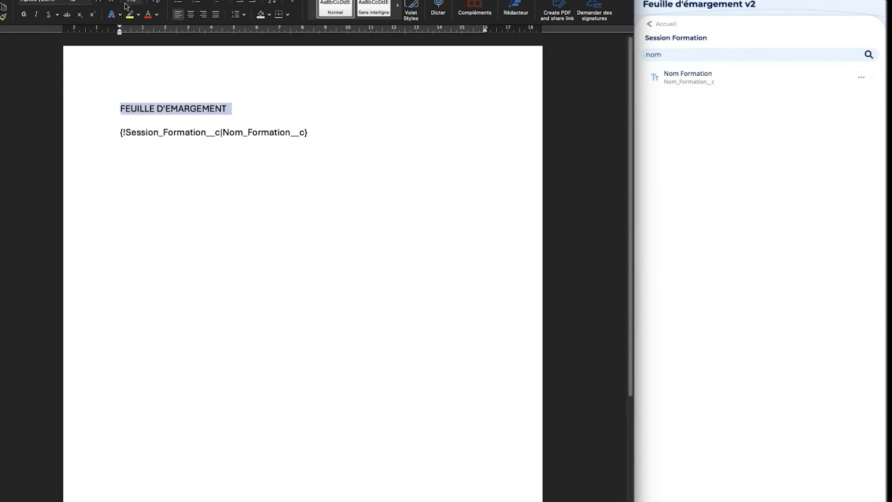
{"action": "left_click", "coordinate": [100, 4]}
{"action": "left_click", "coordinate": [100, 4]}
{"action": "left_click", "coordinate": [100, 3]}
{"action": "left_click", "coordinate": [239, 263]}
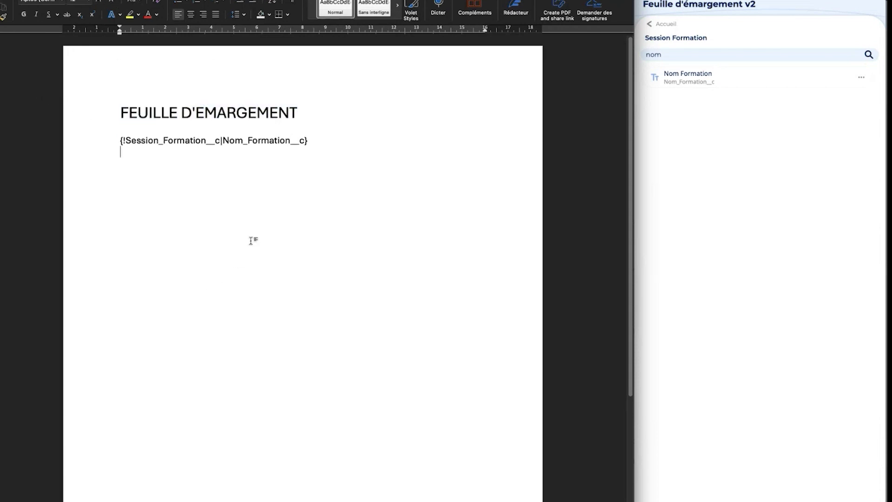
{"action": "key", "text": "Return"}
{"action": "key", "text": "Return"}
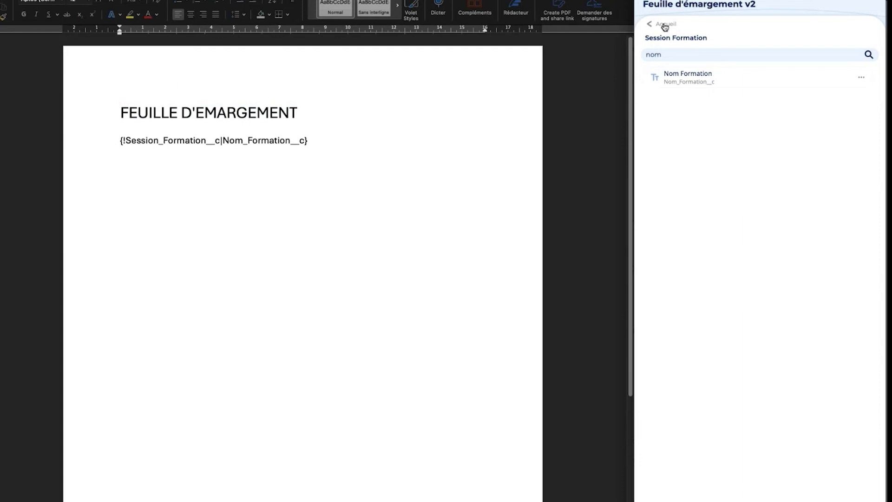
Insert a 3-column, 2-row table below the session field with headers Nom, Téléphone and Email.
{"action": "left_click", "coordinate": [663, 24]}
{"action": "left_click", "coordinate": [274, 196]}
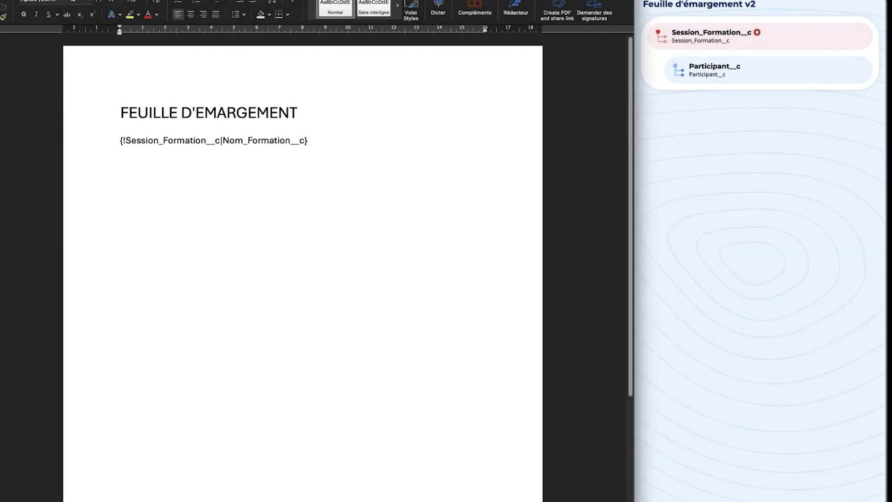
{"action": "left_click", "coordinate": [53, 1]}
{"action": "left_click", "coordinate": [46, 3]}
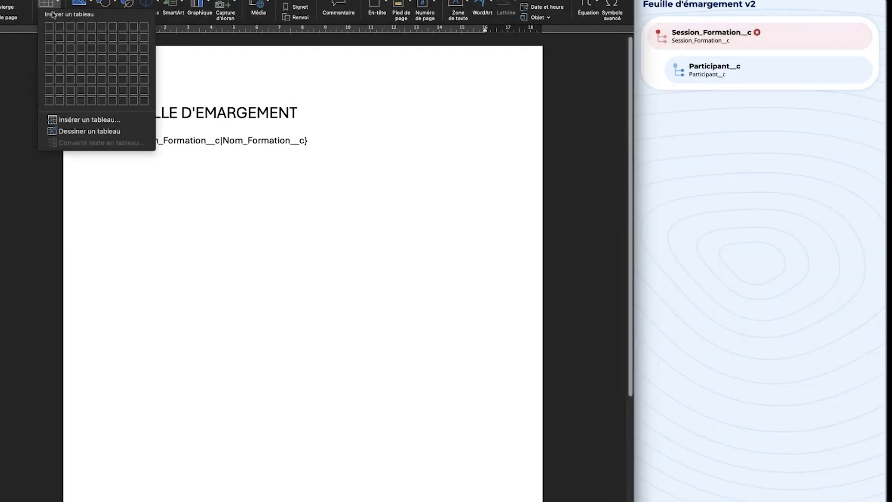
{"action": "left_click", "coordinate": [72, 38]}
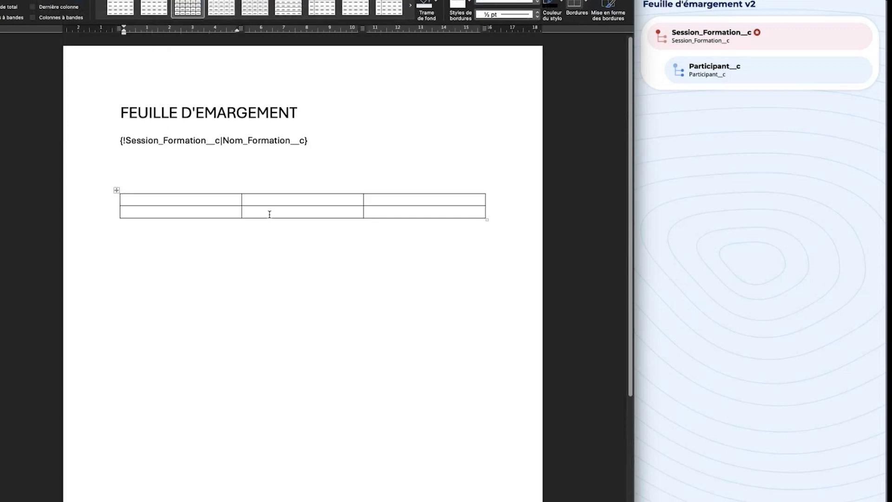
{"action": "type", "text": "Nom "}
{"action": "type", "text": "Téléphone"}
{"action": "key", "text": "Tab"}
{"action": "type", "text": "Email"}
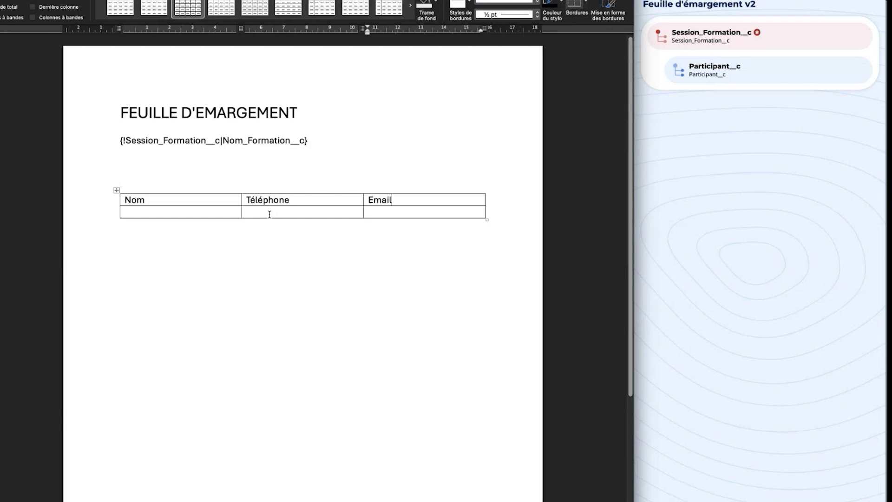
{"action": "key", "text": "Tab"}
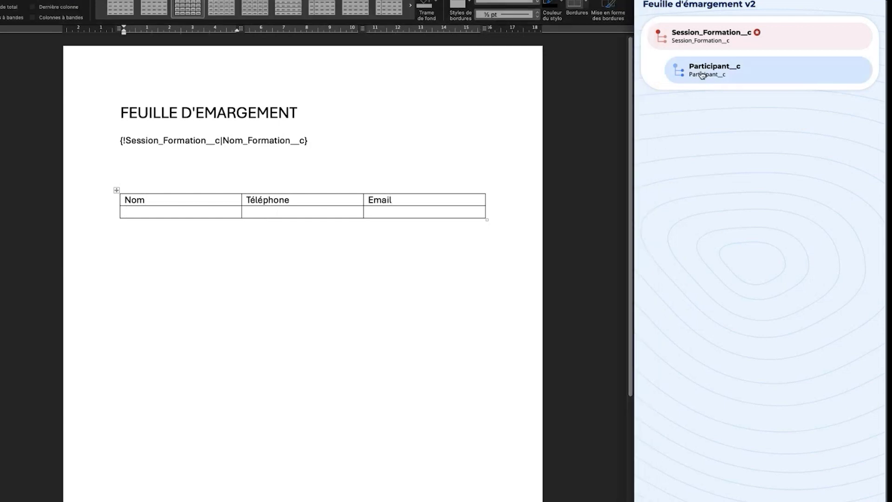
Fill the Nom and Téléphone cells with the Participant Name and Telephone__c merge fields.
{"action": "left_click", "coordinate": [702, 72]}
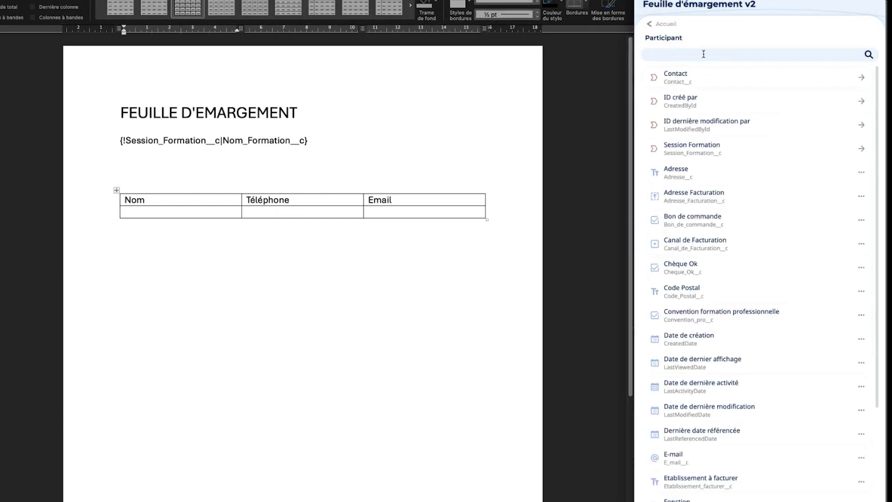
{"action": "type", "text": "nom"}
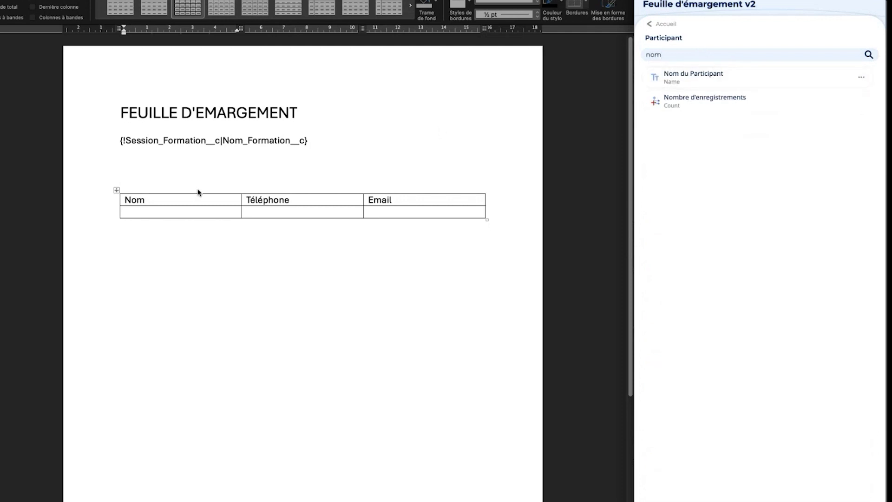
{"action": "left_click", "coordinate": [164, 213]}
{"action": "type", "text": "{!Participant__c|Name}"}
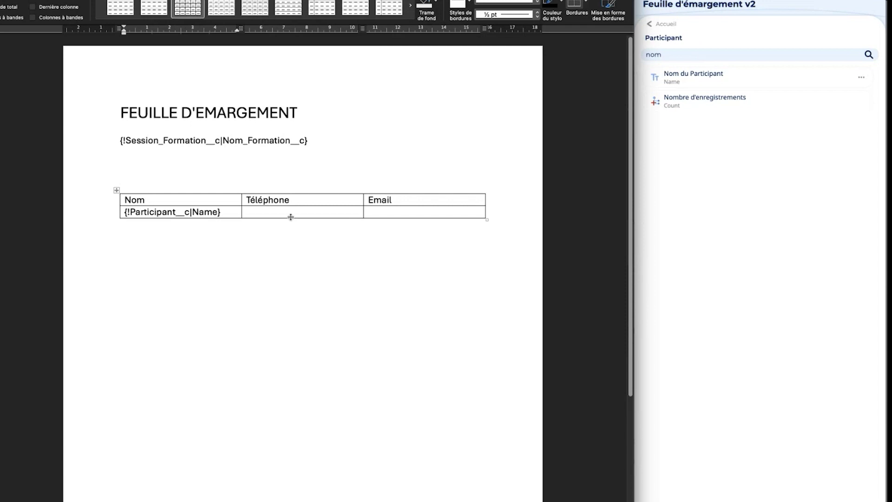
{"action": "left_click", "coordinate": [689, 191]}
{"action": "left_click", "coordinate": [708, 54]}
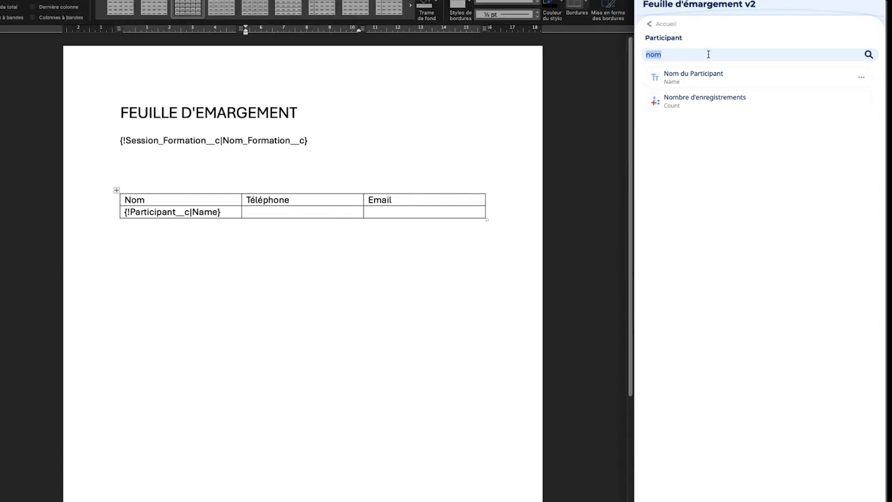
{"action": "type", "text": "tél"}
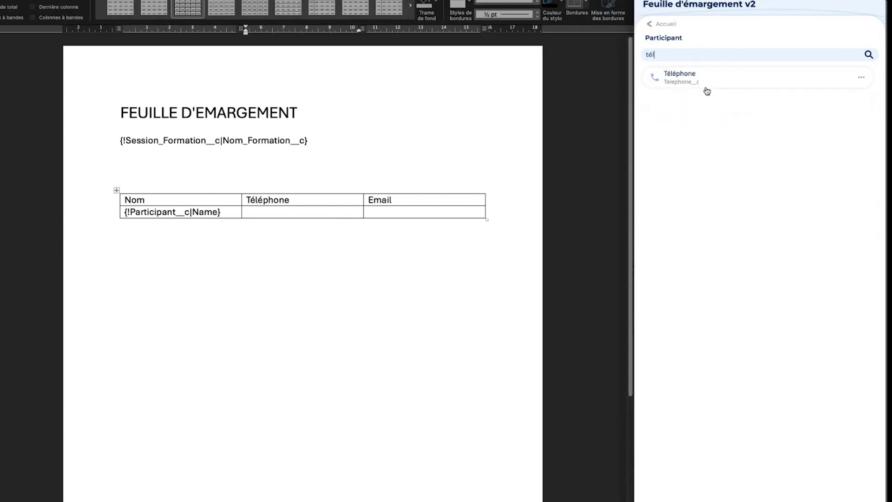
{"action": "left_click", "coordinate": [330, 215]}
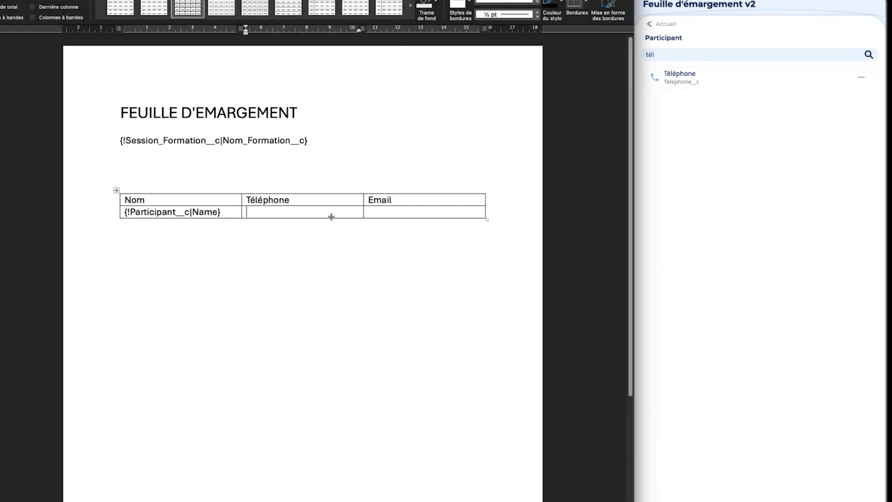
{"action": "left_click", "coordinate": [737, 82]}
Fill the Email cell with the Participant E_mail__c merge field.
{"action": "left_click", "coordinate": [734, 56]}
{"action": "type", "text": "em"}
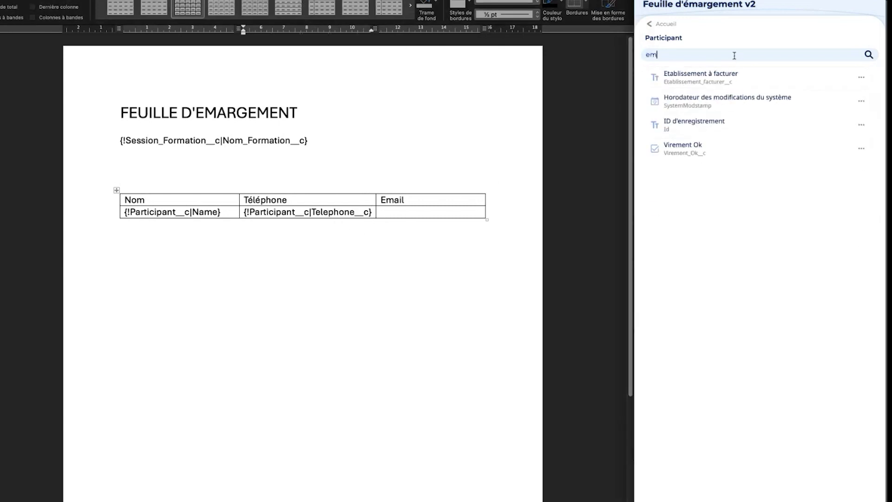
{"action": "key", "text": "BackSpace"}
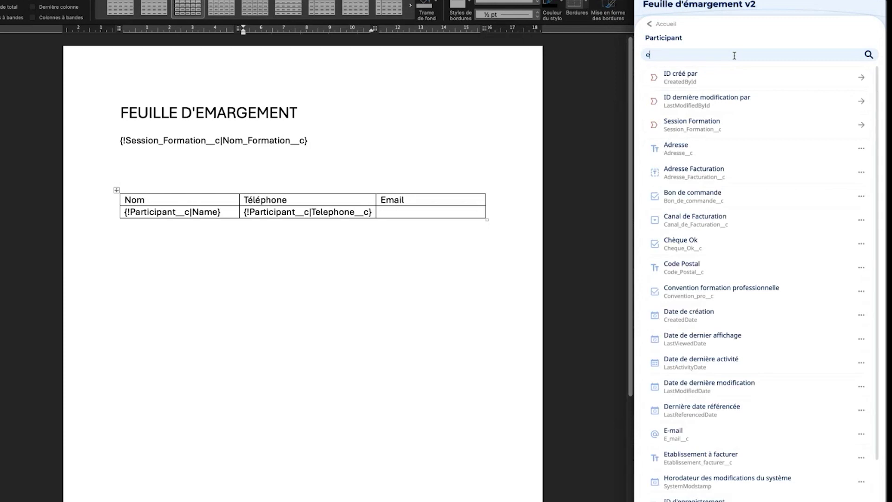
{"action": "type", "text": "-"}
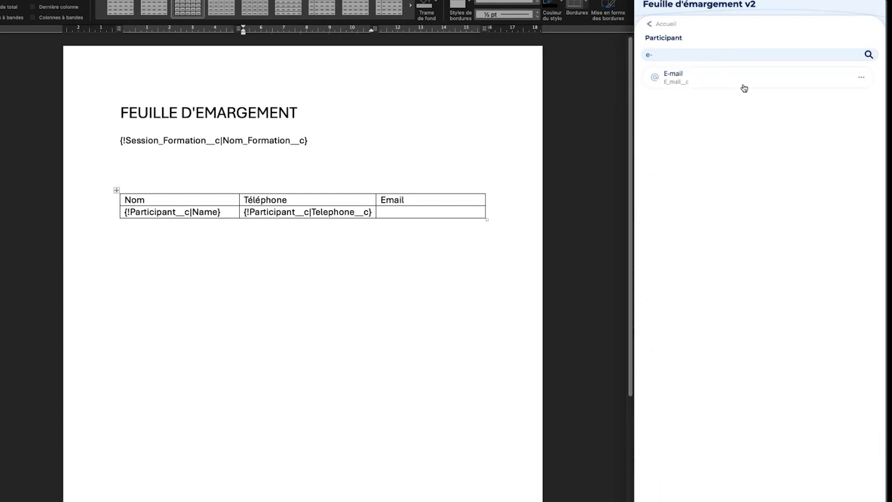
{"action": "left_click", "coordinate": [415, 214]}
{"action": "type", "text": "{!Participant__c|E_mail__c}"}
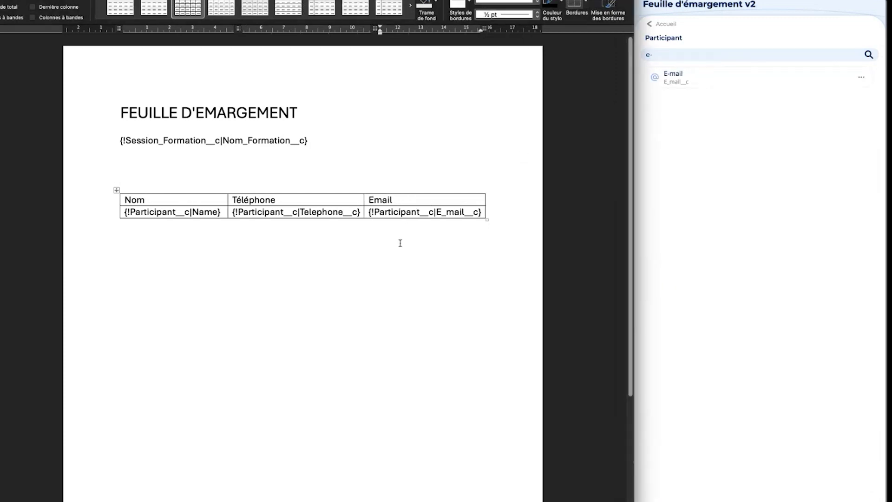
{"action": "left_click", "coordinate": [376, 250]}
Save the Word template as FE-TEST on the Bureau.
{"action": "key", "text": "super+s"}
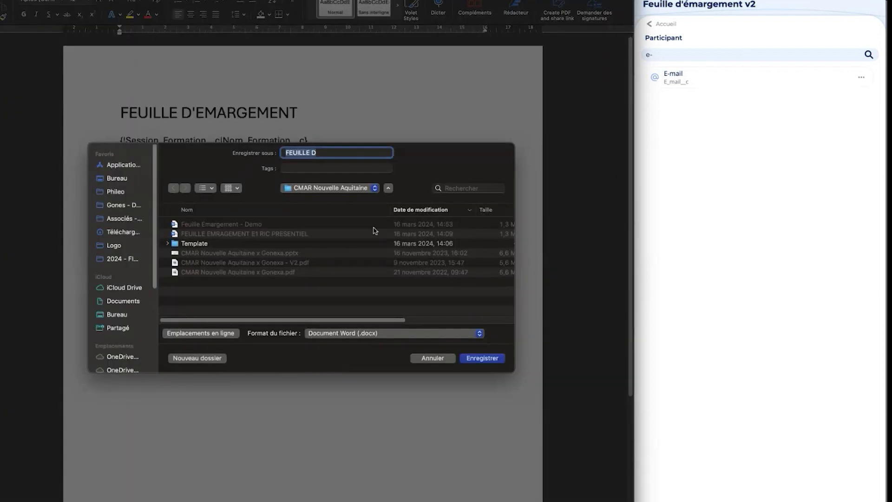
{"action": "type", "text": "FE-TEST"}
{"action": "left_click", "coordinate": [125, 182]}
{"action": "left_click", "coordinate": [490, 358]}
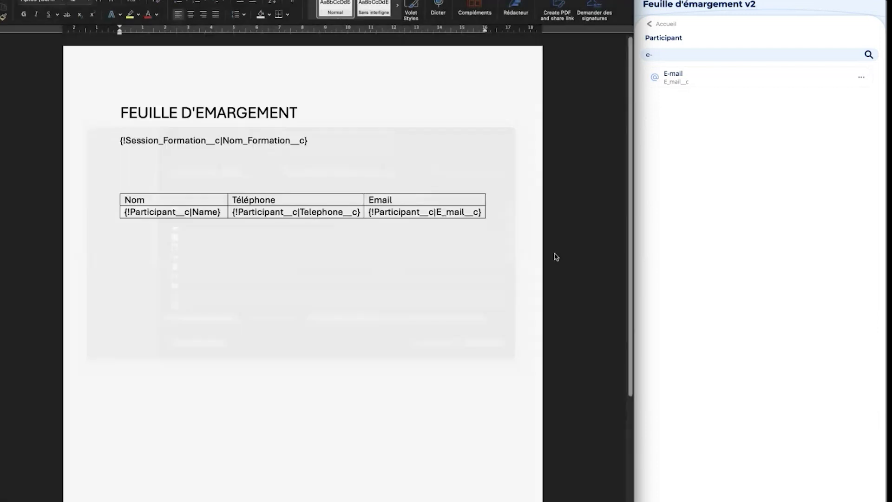
Upload FE-TEST as the Feuille d'émargement v2 model in Gonexa and open the test record lookup.
{"action": "key", "text": "ctrl+Up"}
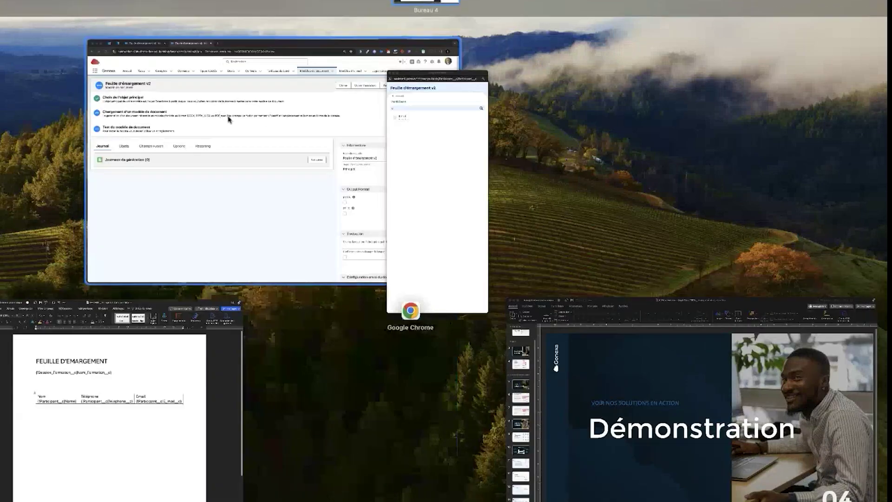
{"action": "left_click", "coordinate": [288, 119]}
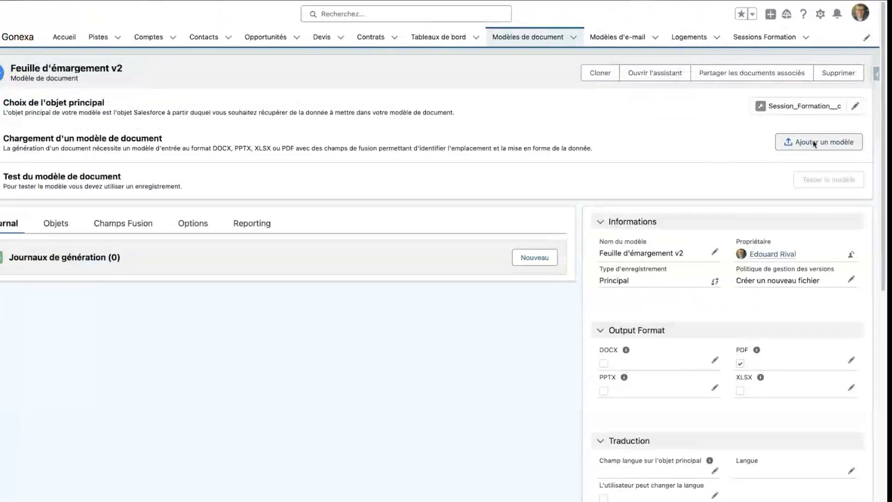
{"action": "left_click", "coordinate": [812, 143]}
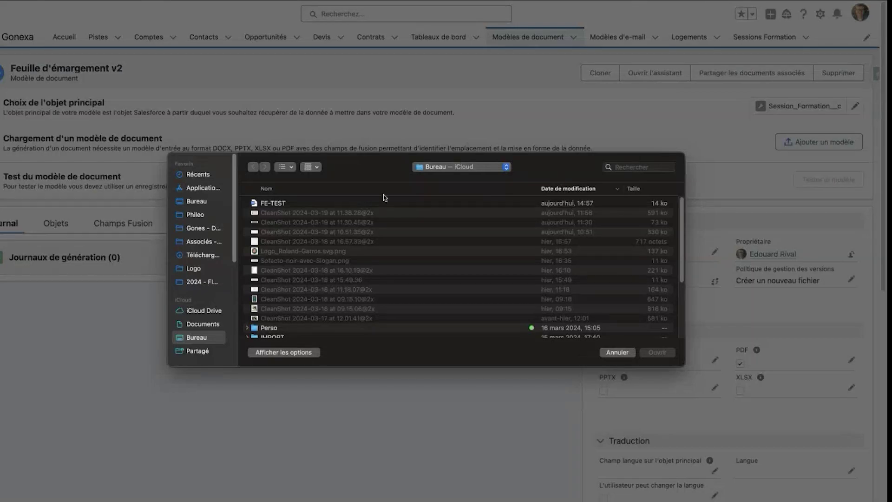
{"action": "left_click", "coordinate": [277, 203]}
{"action": "double_click", "coordinate": [277, 204]}
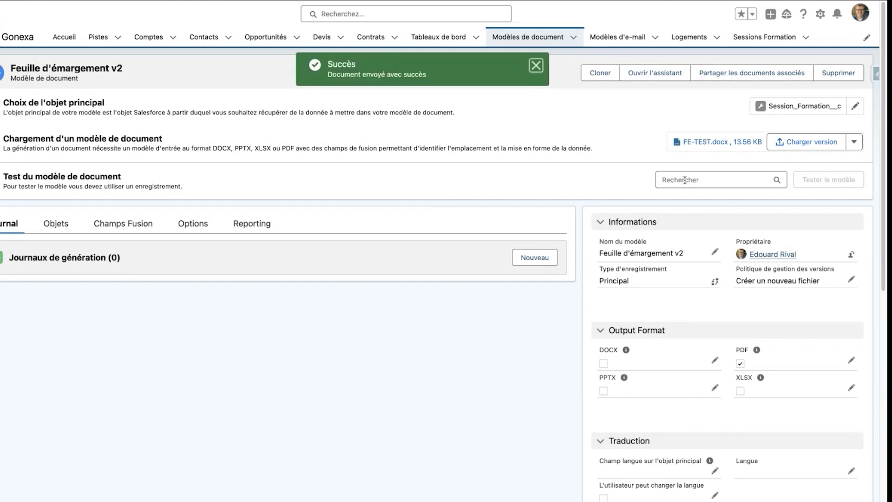
{"action": "left_click", "coordinate": [683, 179]}
Test the template on session S-000124 and check the session name and e-mails in the PDF.
{"action": "left_click", "coordinate": [693, 199]}
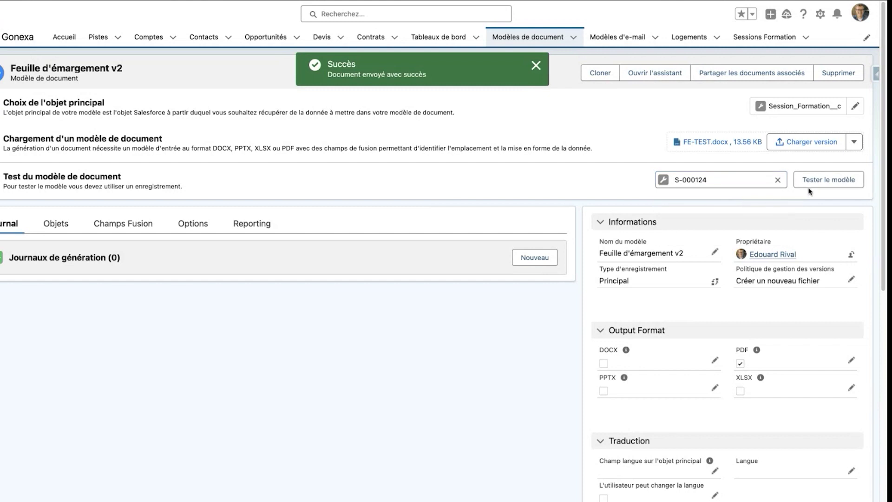
{"action": "left_click", "coordinate": [826, 181]}
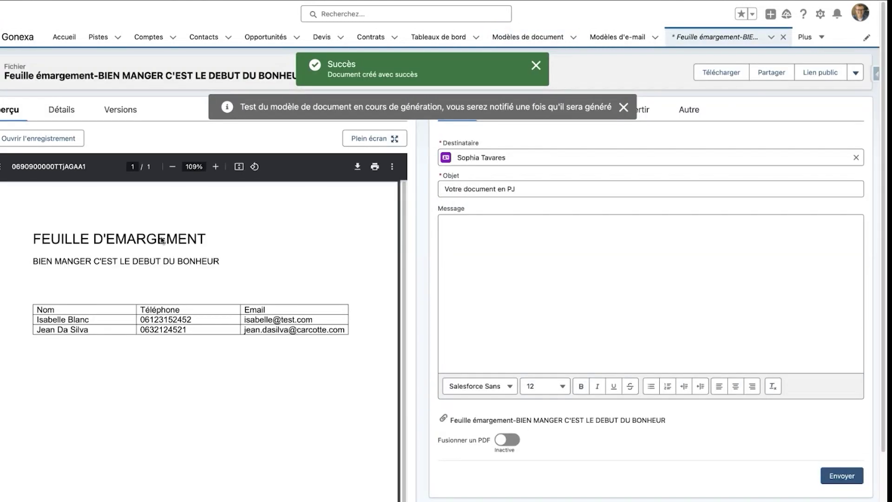
{"action": "left_click_drag", "start_coordinate": [57, 260], "coordinate": [228, 277]}
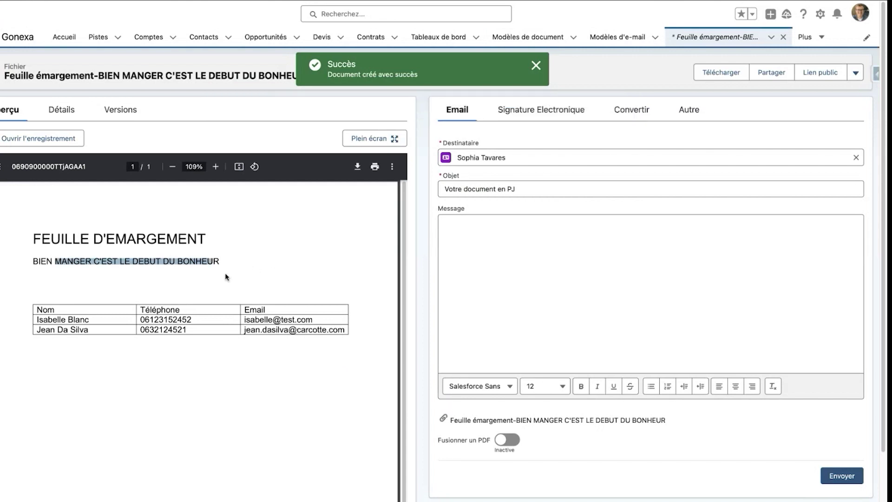
{"action": "left_click", "coordinate": [197, 300]}
{"action": "left_click_drag", "start_coordinate": [241, 316], "coordinate": [320, 367]}
{"action": "left_click", "coordinate": [272, 444]}
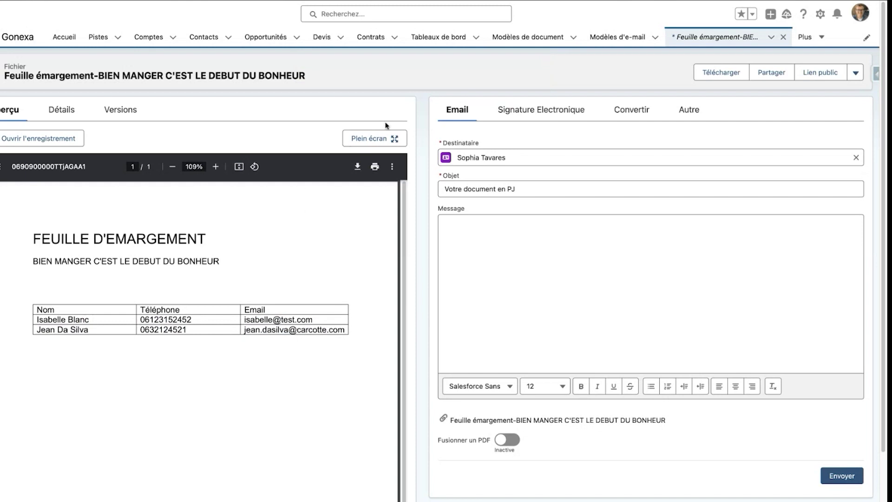
{"action": "left_click", "coordinate": [805, 36]}
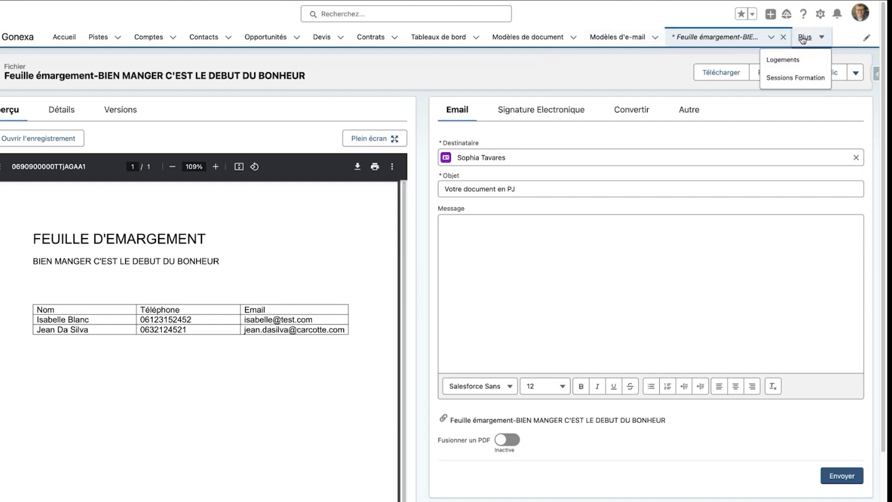
From session record S-000125, generate the sign-in sheet using the Feuille d'émargement v2 template.
{"action": "left_click", "coordinate": [783, 78]}
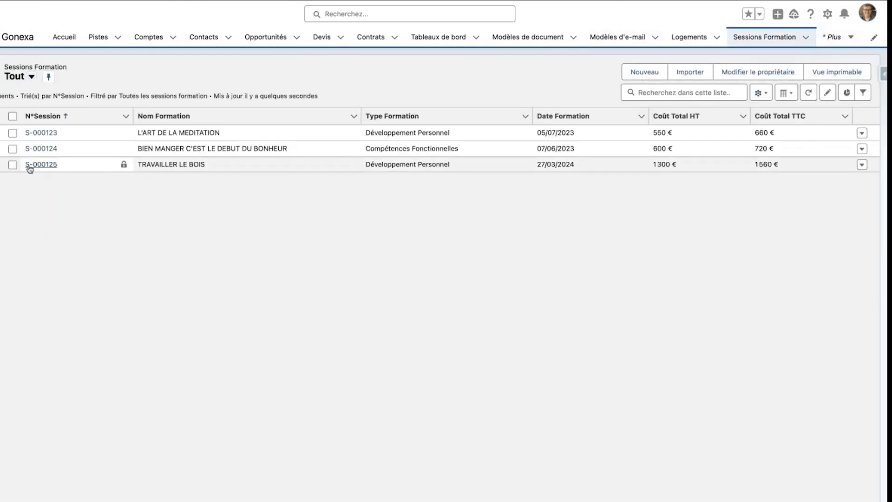
{"action": "left_click", "coordinate": [29, 167]}
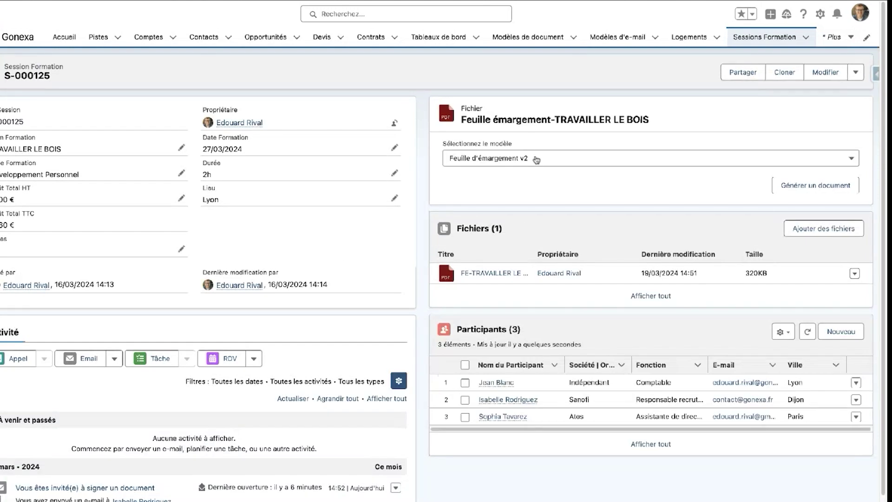
{"action": "left_click", "coordinate": [533, 160]}
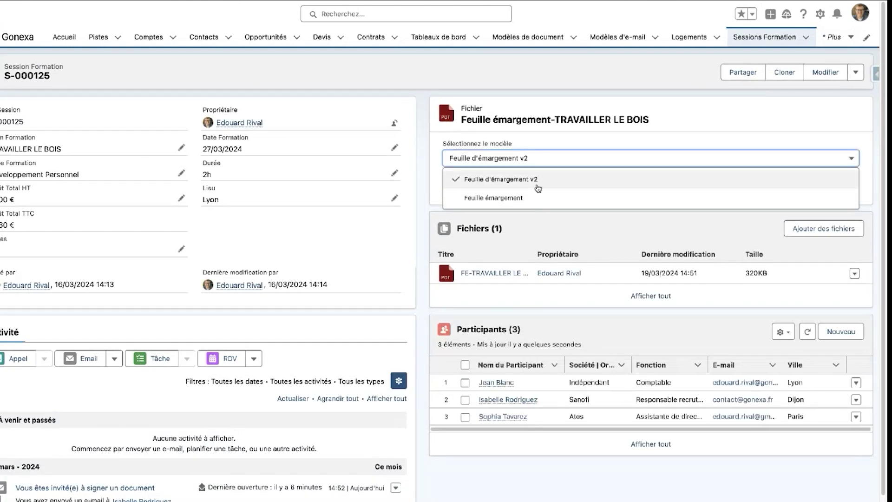
{"action": "left_click", "coordinate": [544, 186]}
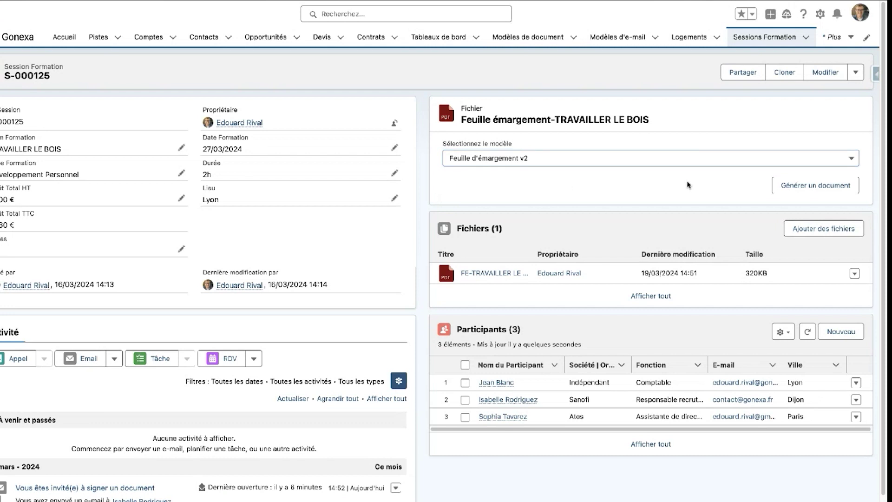
{"action": "left_click", "coordinate": [800, 188]}
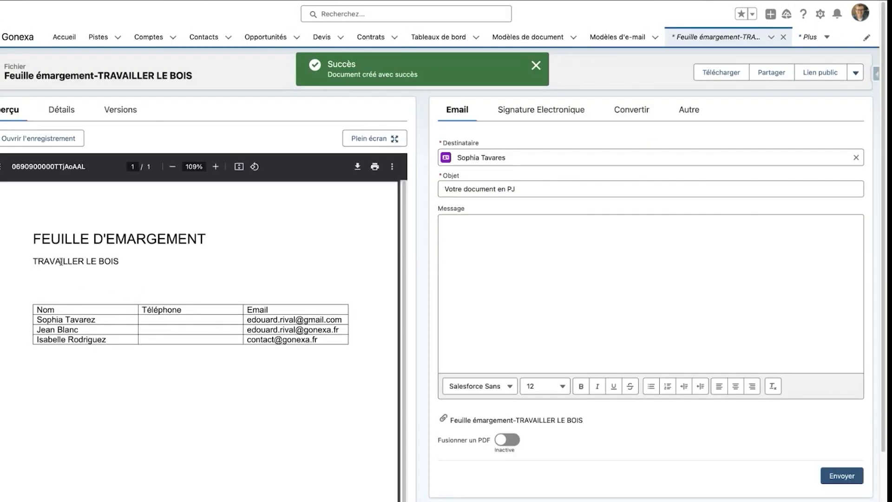
{"action": "left_click_drag", "start_coordinate": [61, 261], "coordinate": [68, 262]}
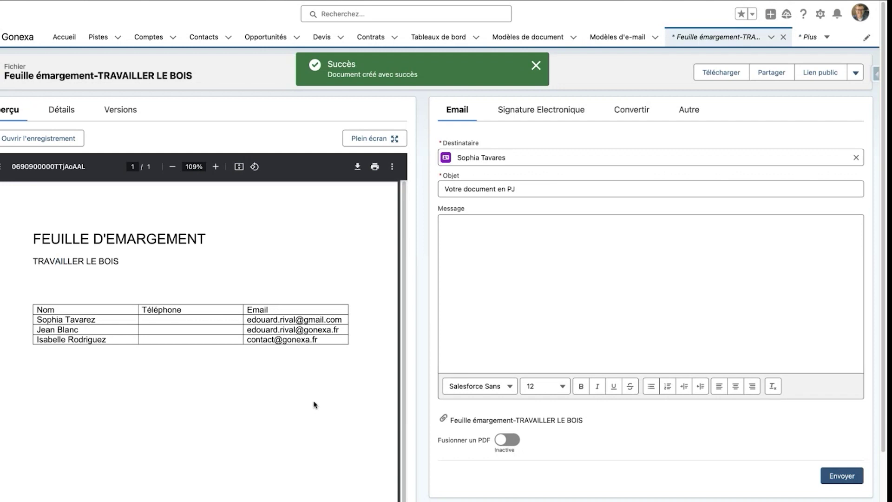